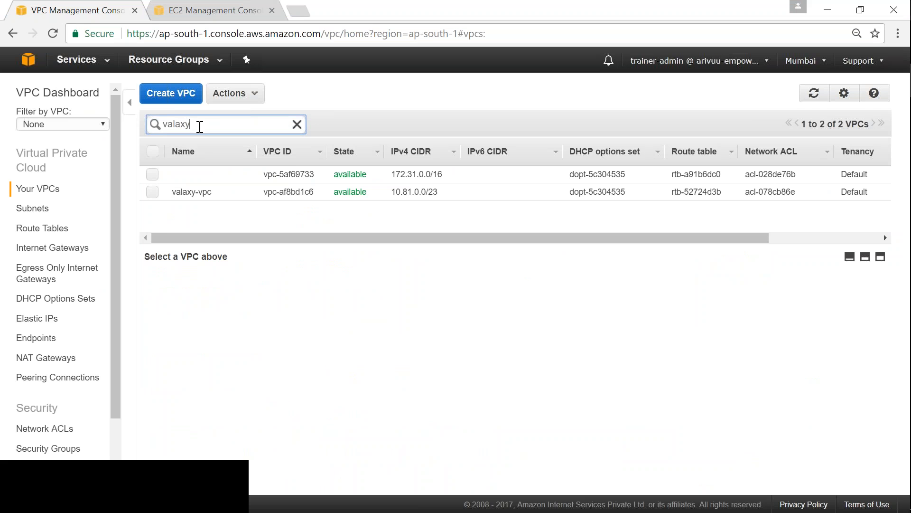
# Step: Select valaxy-vpc and check its DNS resolution and DNS hostnames settings
pyautogui.click(152, 175)
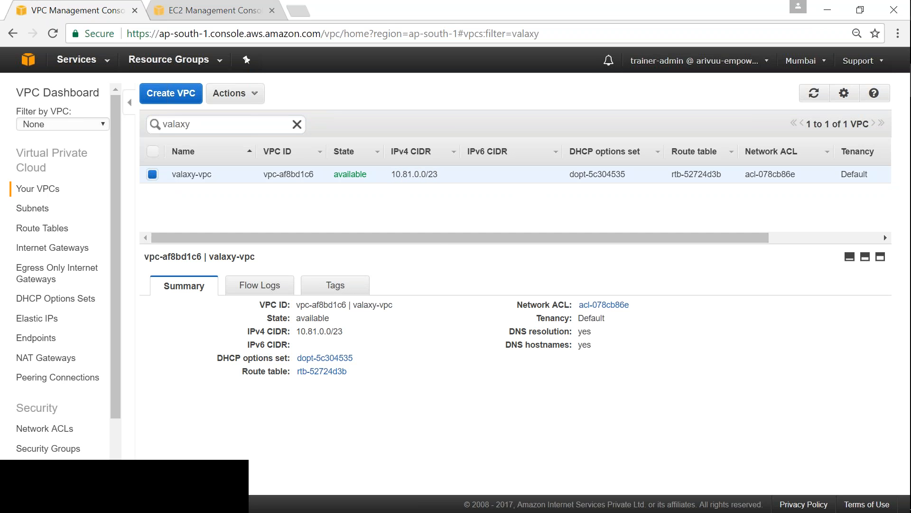
pyautogui.tripleClick(517, 334)
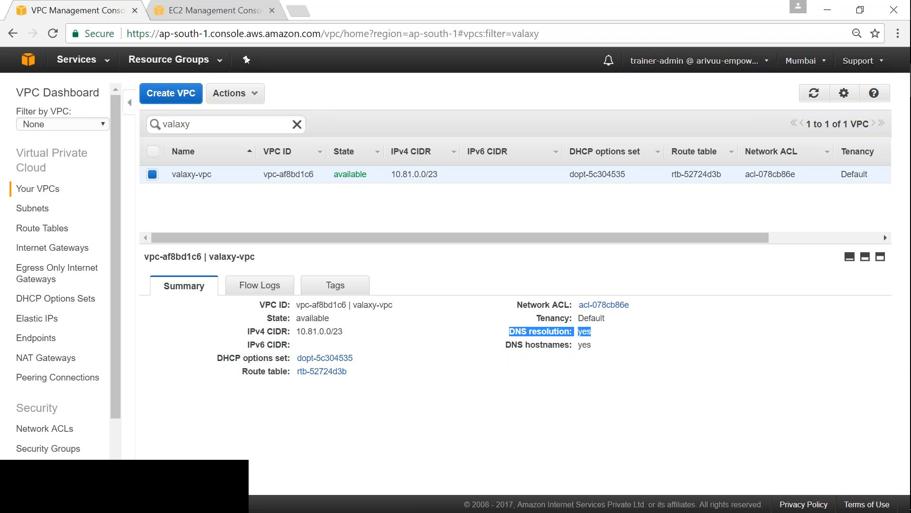
pyautogui.tripleClick(510, 347)
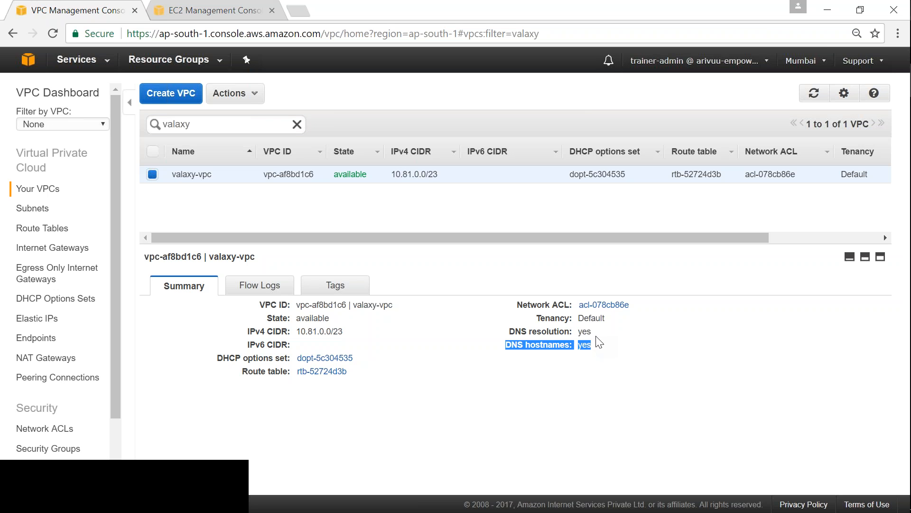
# Step: Filter the subnets by "valaxy" and widen the Name column to show the full subnet names
pyautogui.click(44, 217)
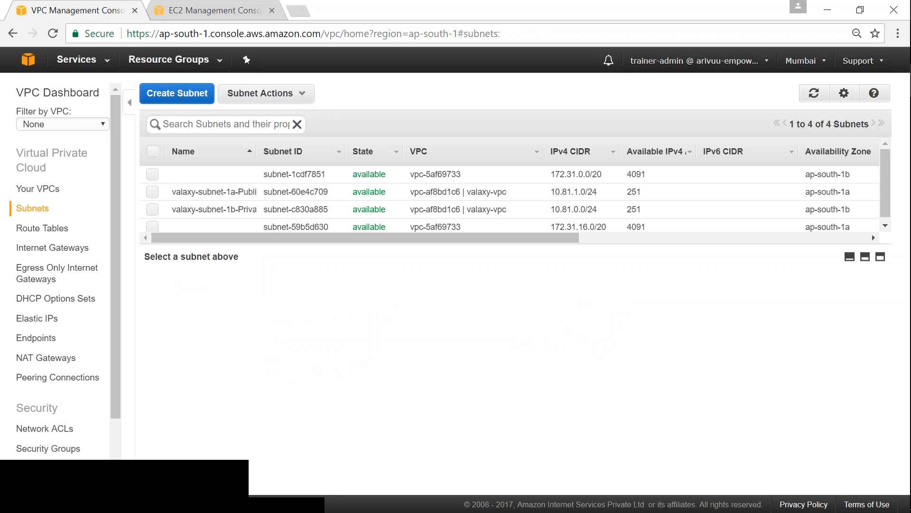
pyautogui.click(208, 122)
pyautogui.write('valaxy')
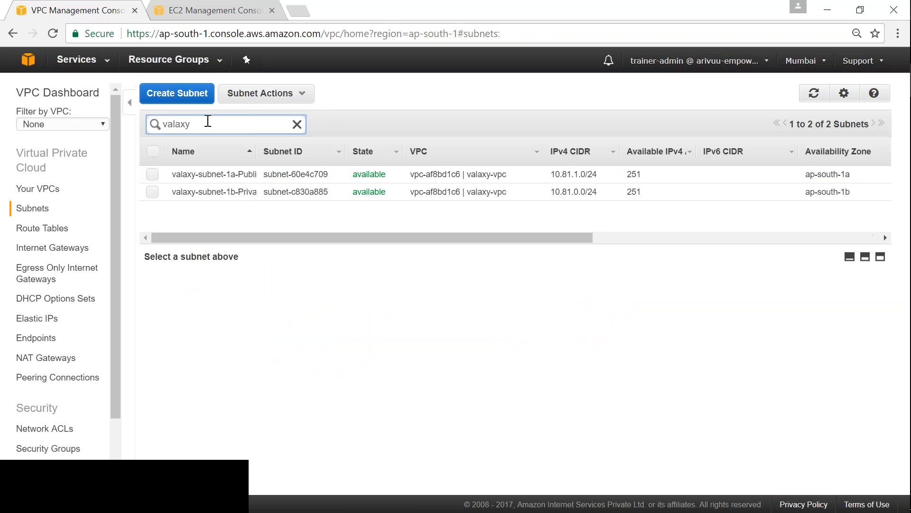
pyautogui.moveTo(257, 151)
pyautogui.mouseDown()
pyautogui.moveTo(301, 148)
pyautogui.moveTo(283, 151)
pyautogui.mouseUp()
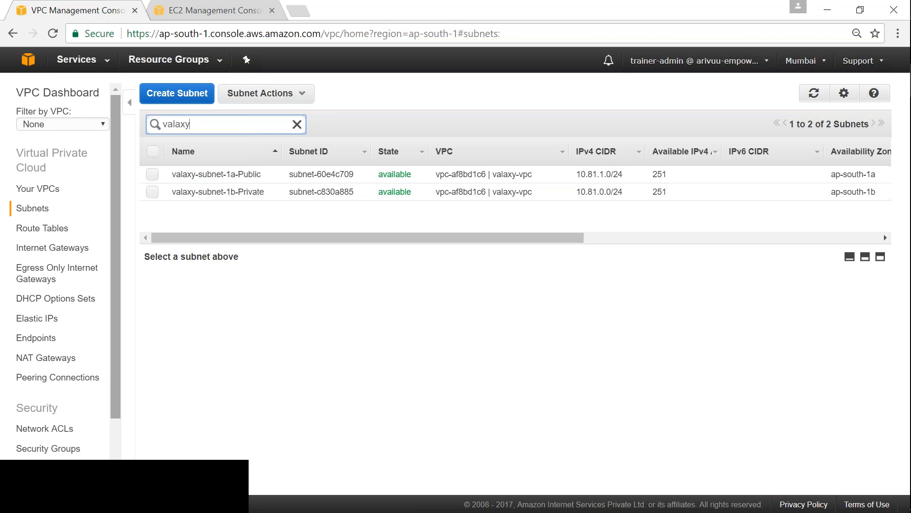
# Step: Filter the VPC route tables by "valaxy"
pyautogui.click(48, 230)
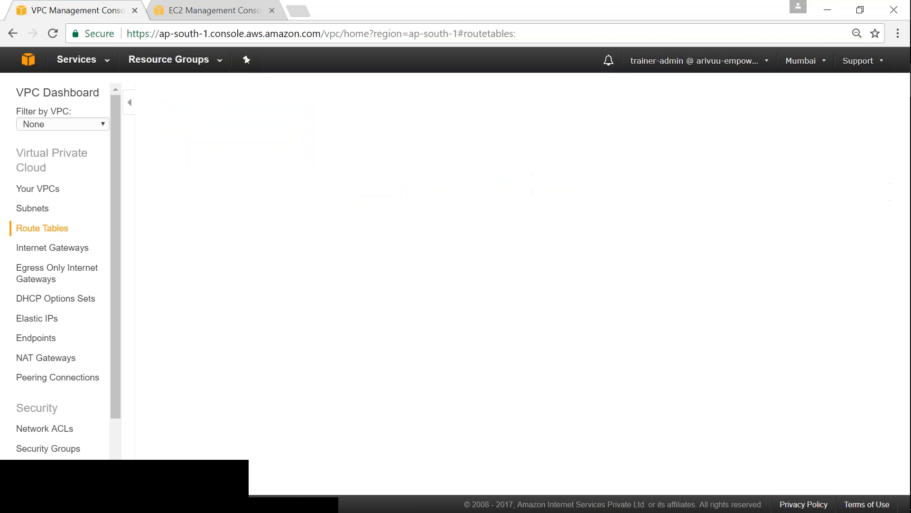
pyautogui.click(171, 128)
pyautogui.write('vala')
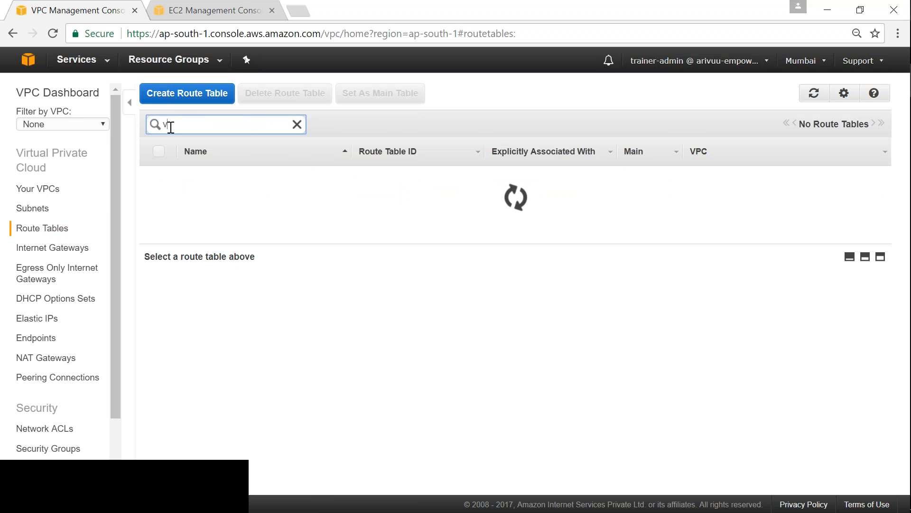
pyautogui.press('BackSpace')
pyautogui.press('BackSpace')
pyautogui.press('BackSpace')
pyautogui.write('alaxy')
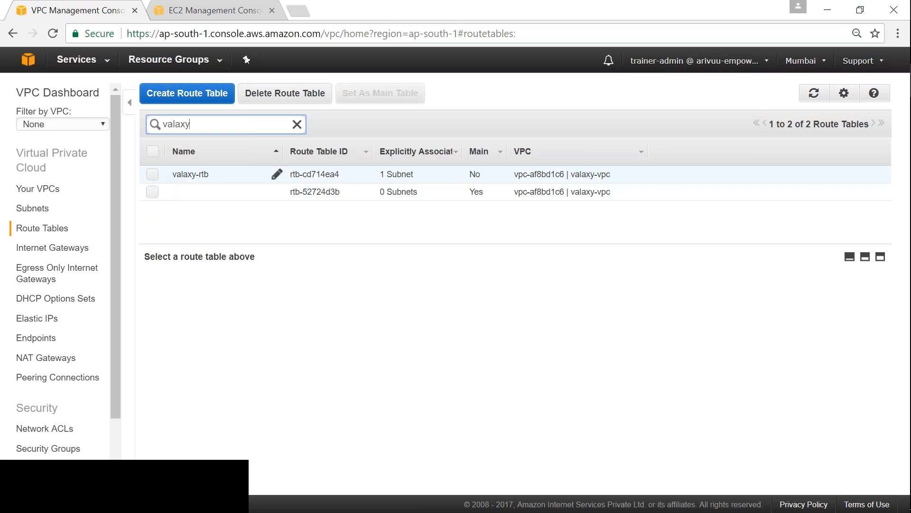
# Step: Select the valaxy-rtb route table and examine its routes and subnet associations, including the 0.0.0.0/0 destination
pyautogui.click(152, 175)
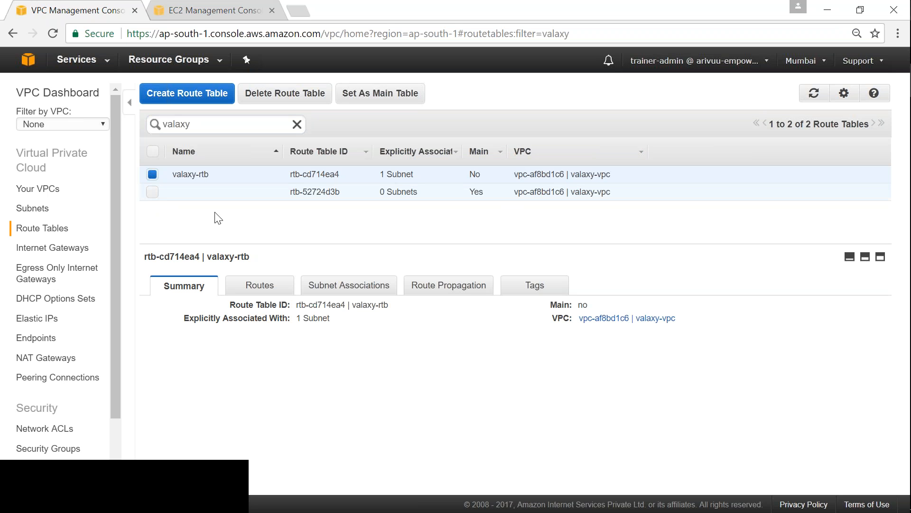
pyautogui.click(259, 286)
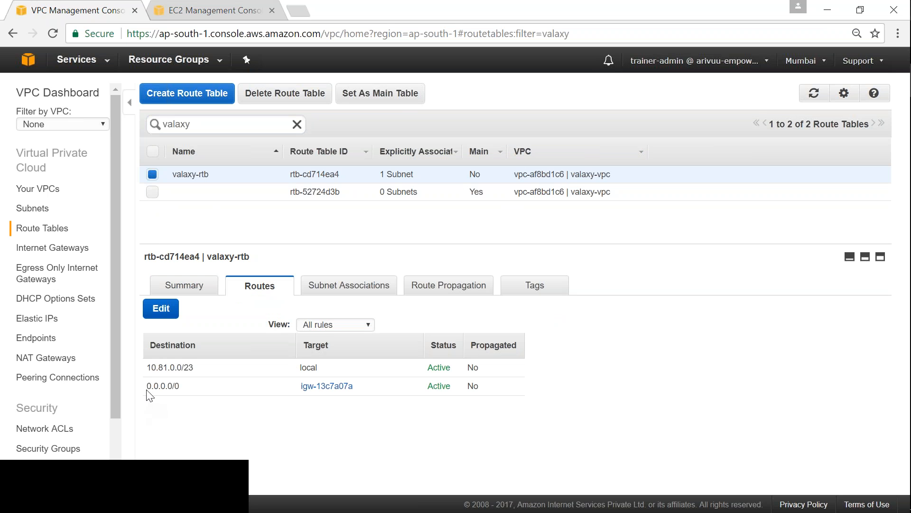
pyautogui.moveTo(147, 386); pyautogui.dragTo(179, 385)
pyautogui.click(194, 407)
pyautogui.click(194, 401)
pyautogui.click(374, 283)
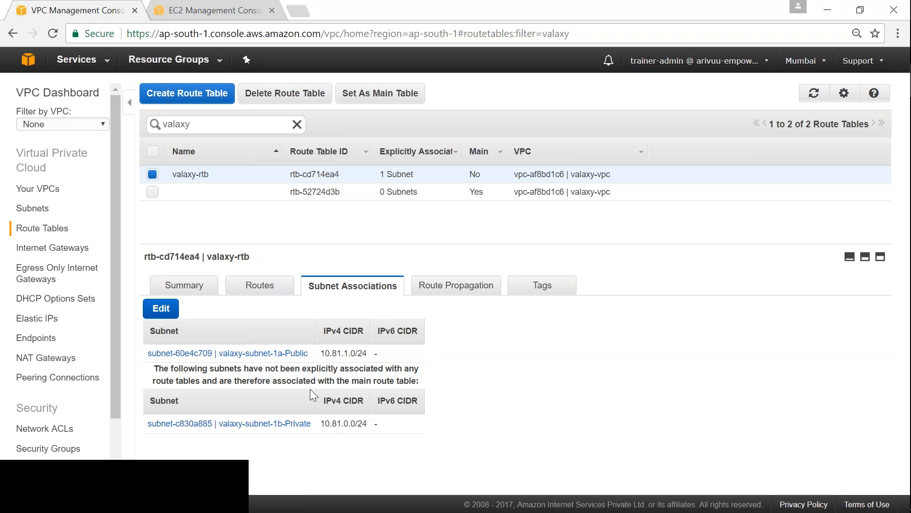
pyautogui.click(268, 291)
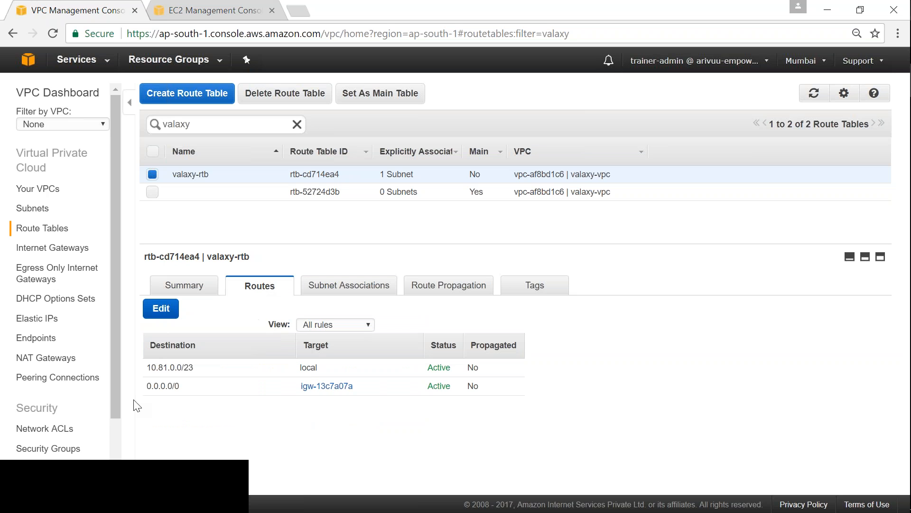
pyautogui.moveTo(148, 385); pyautogui.dragTo(181, 385)
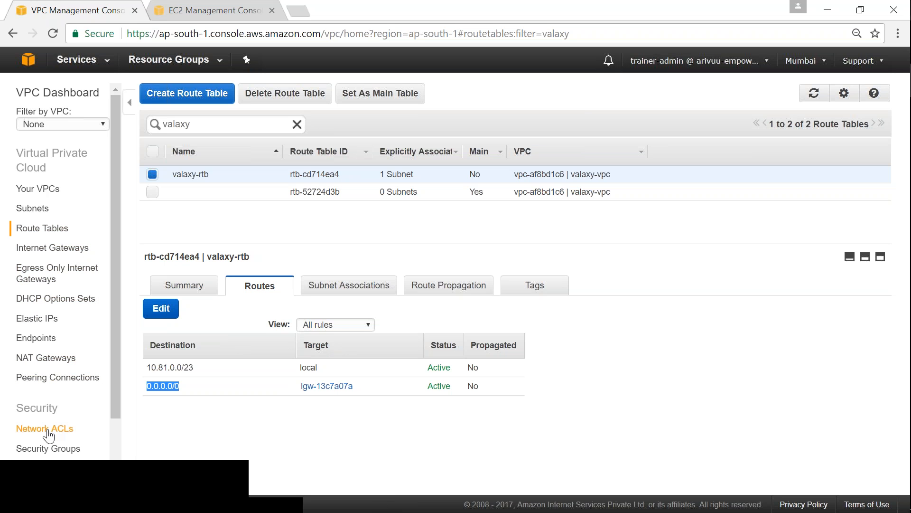
# Step: Filter the VPC security groups by "valaxy"
pyautogui.click(48, 449)
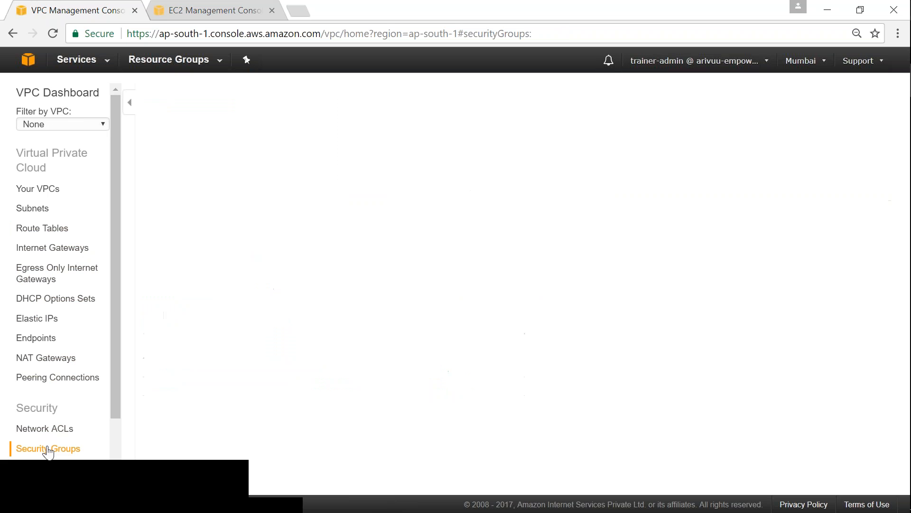
pyautogui.click(354, 126)
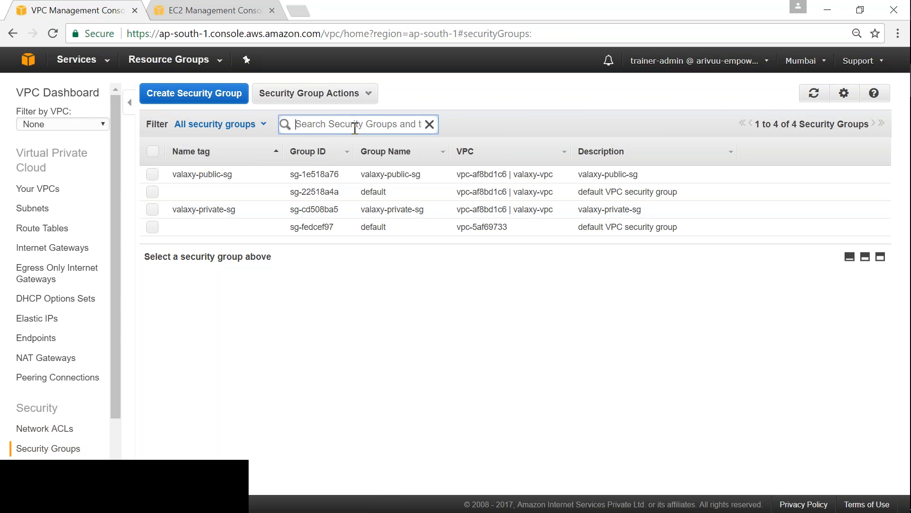
pyautogui.write('vla')
pyautogui.press('BackSpace')
pyautogui.press('BackSpace')
pyautogui.write('alaxy')
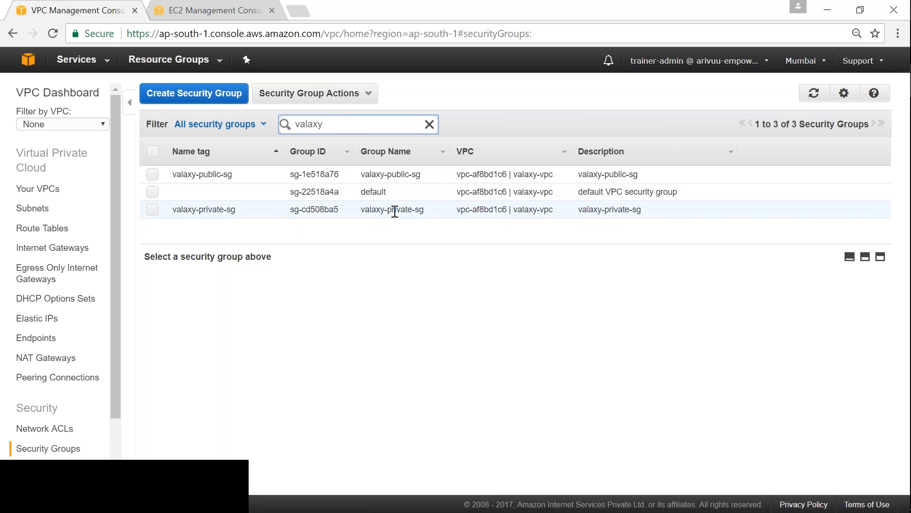
# Step: Select only the valaxy-public-sg security group and show its inbound rules
pyautogui.click(369, 193)
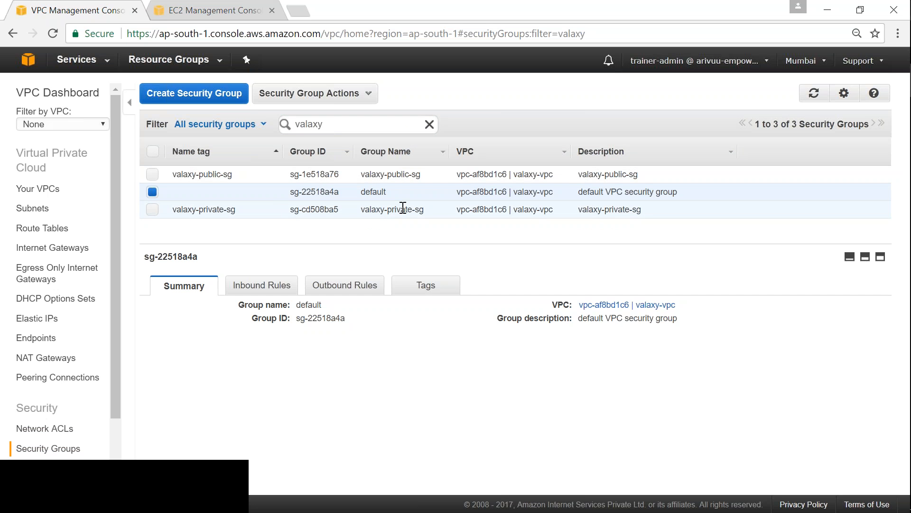
pyautogui.click(152, 192)
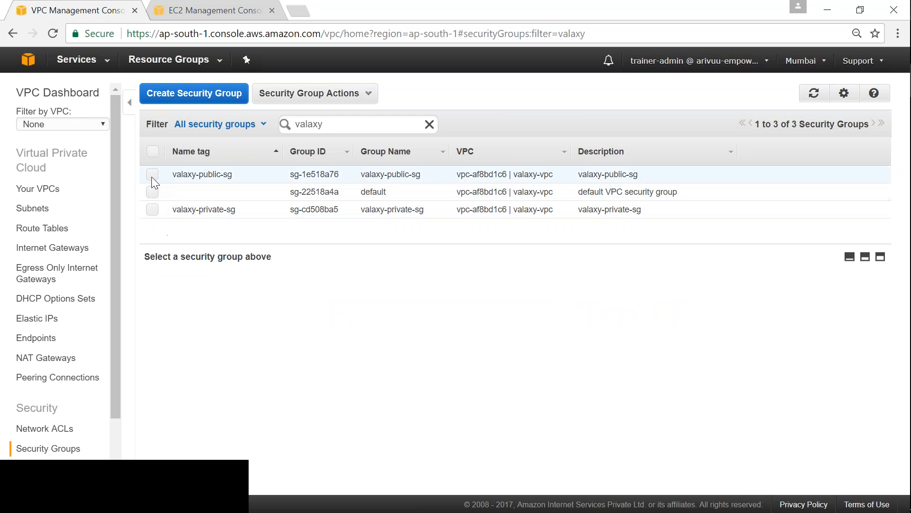
pyautogui.click(152, 175)
pyautogui.click(265, 290)
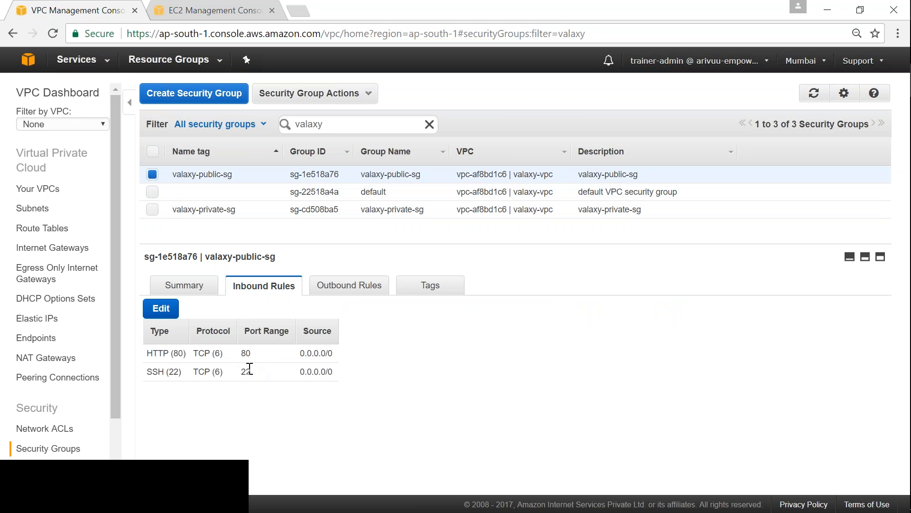
# Step: Add an All ICMP - IPv4 inbound rule with source 0.0.0.0/0 to valaxy-public-sg and save it
pyautogui.click(161, 309)
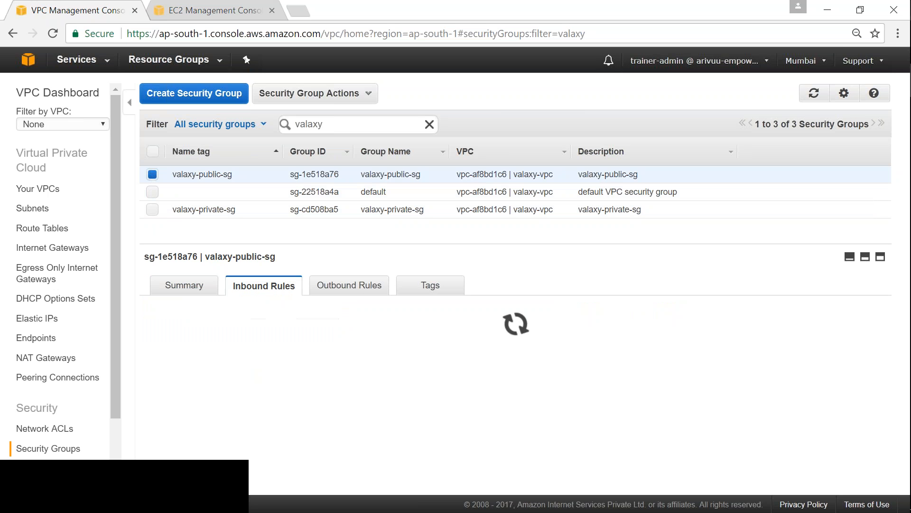
pyautogui.click(192, 394)
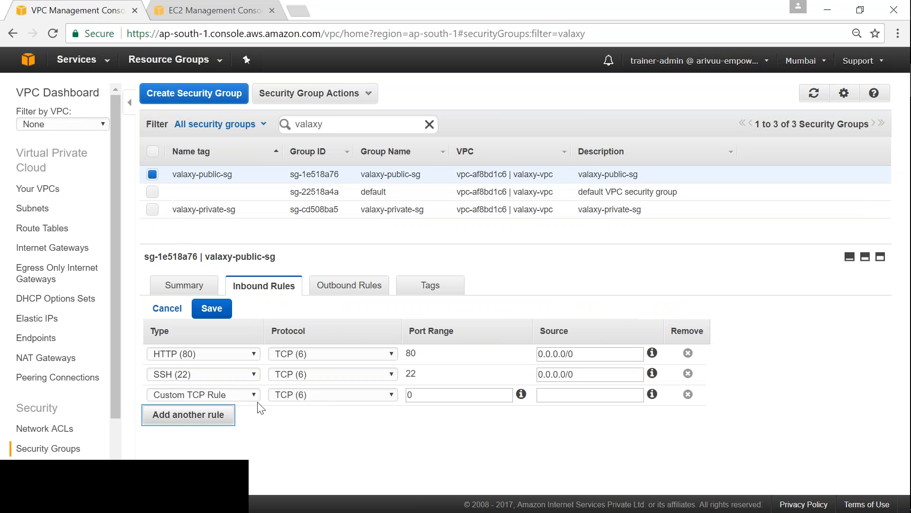
pyautogui.click(216, 396)
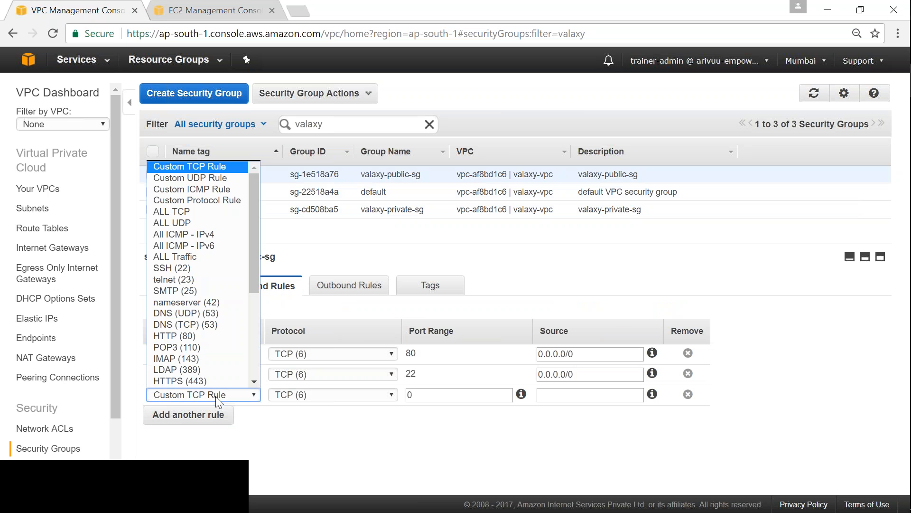
pyautogui.click(213, 235)
pyautogui.click(475, 395)
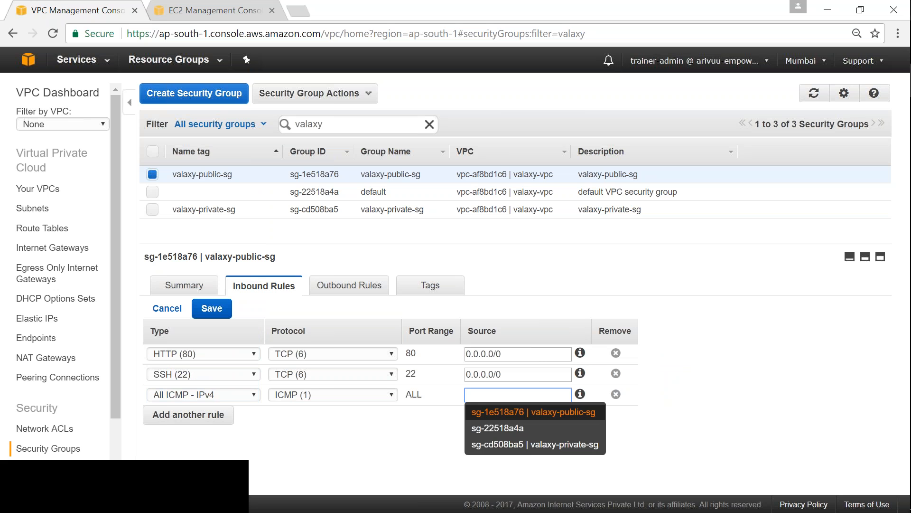
pyautogui.write('0.0.0.0')
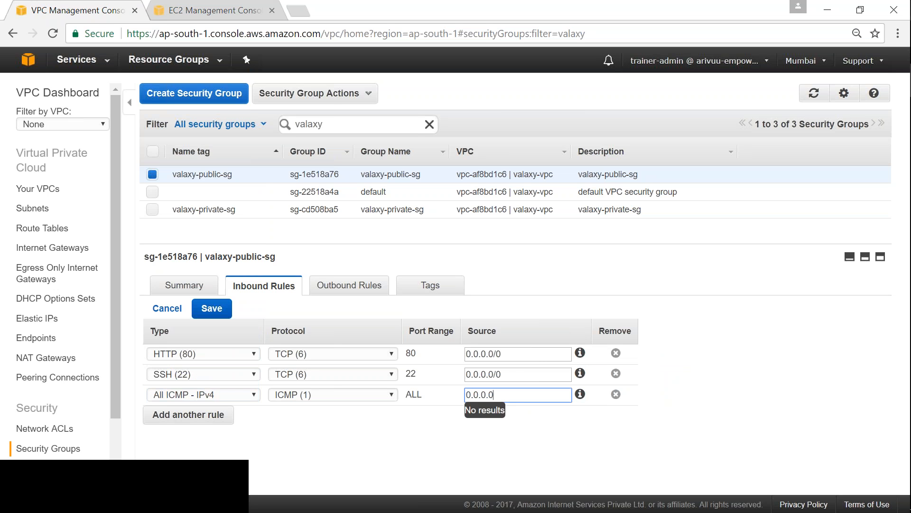
pyautogui.write('/0')
pyautogui.click(648, 434)
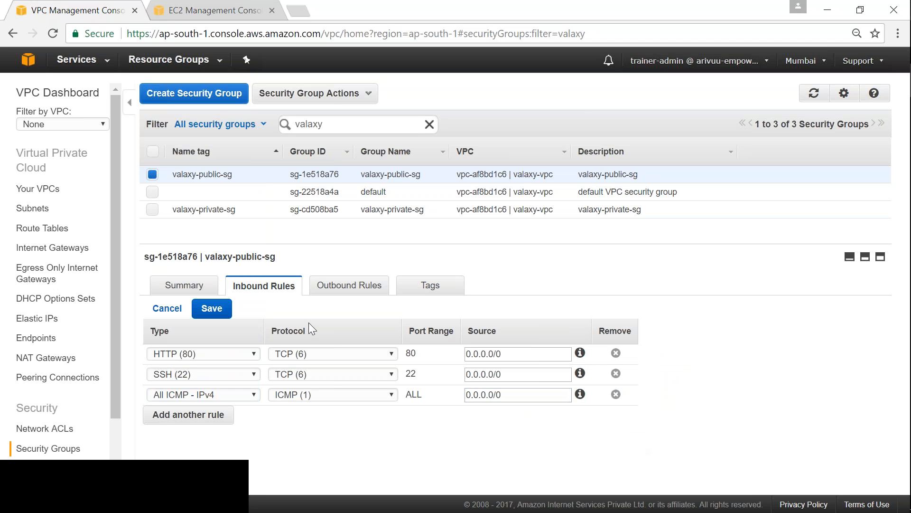
pyautogui.click(211, 309)
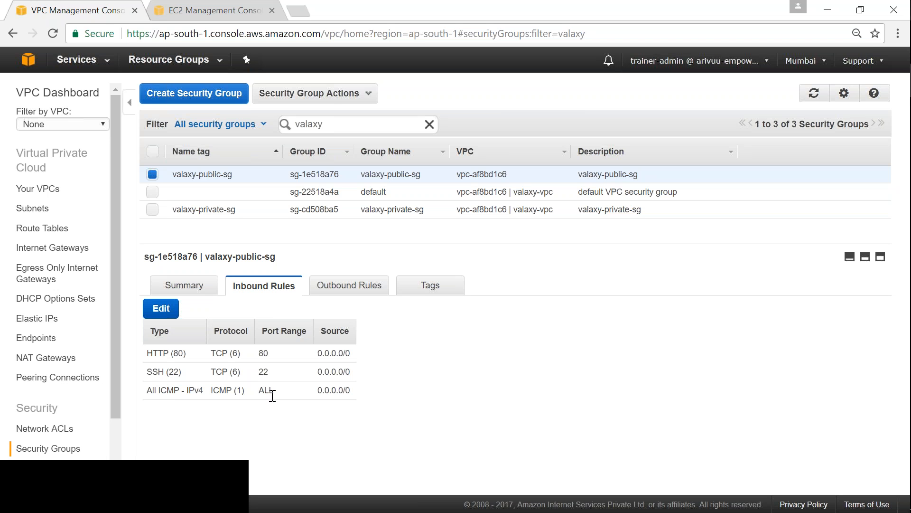
pyautogui.moveTo(268, 393); pyautogui.dragTo(262, 391)
# Step: Add an All ICMP - IPv4 inbound rule to valaxy-private-sg with valaxy-public-sg (sg-1e518a76) as source, and save it
pyautogui.click(152, 174)
pyautogui.click(152, 209)
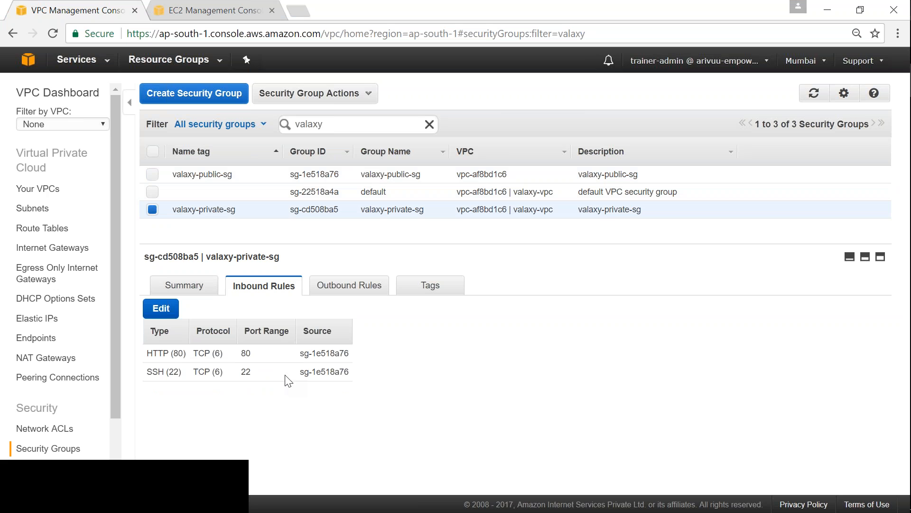
pyautogui.click(162, 309)
pyautogui.click(197, 394)
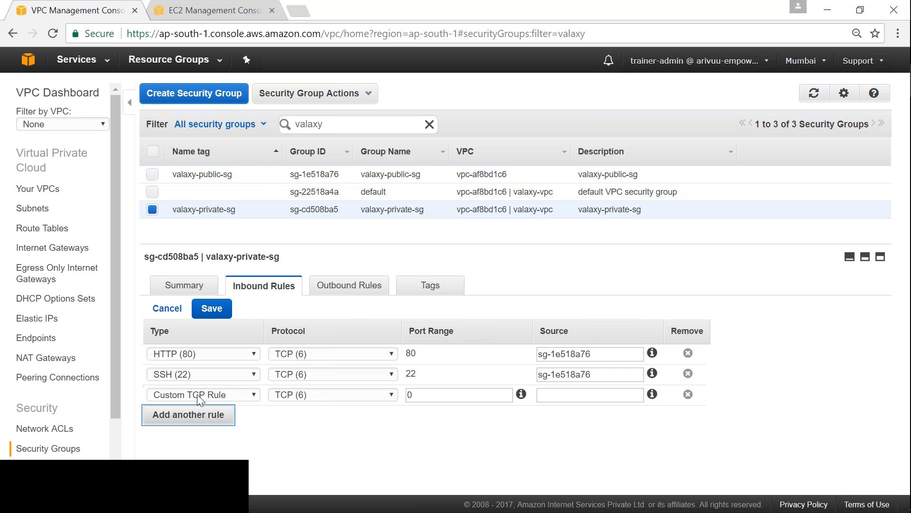
pyautogui.click(221, 397)
pyautogui.click(215, 235)
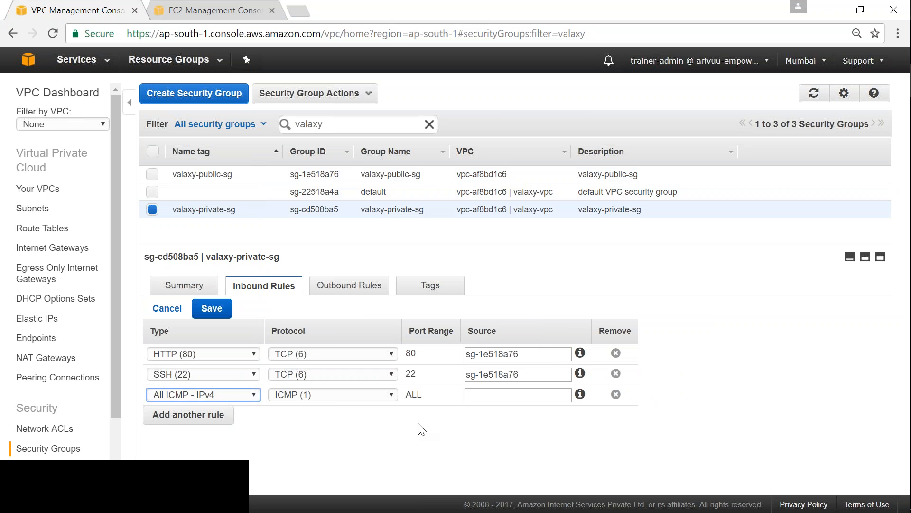
pyautogui.click(517, 395)
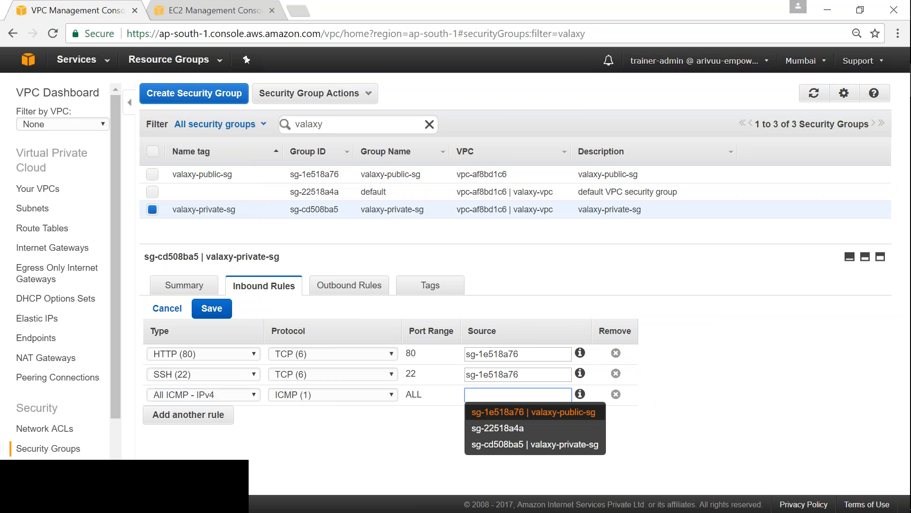
pyautogui.click(516, 414)
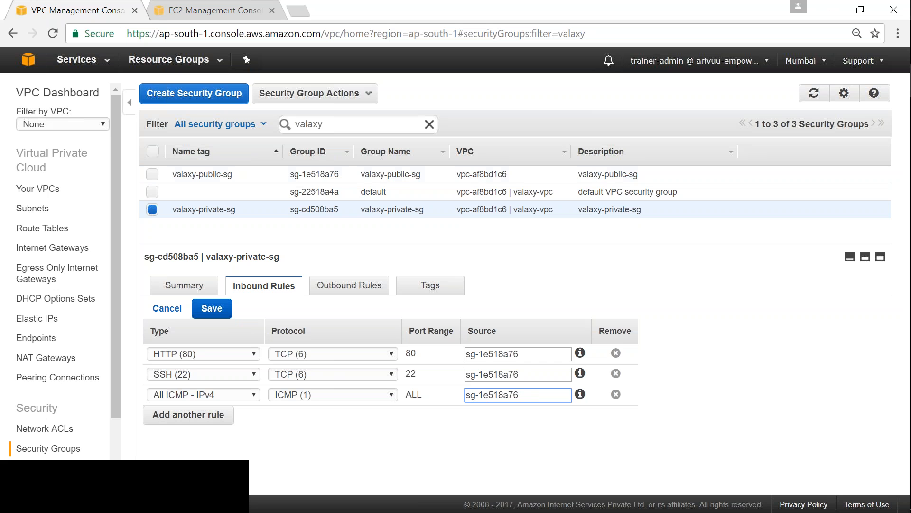
pyautogui.click(207, 314)
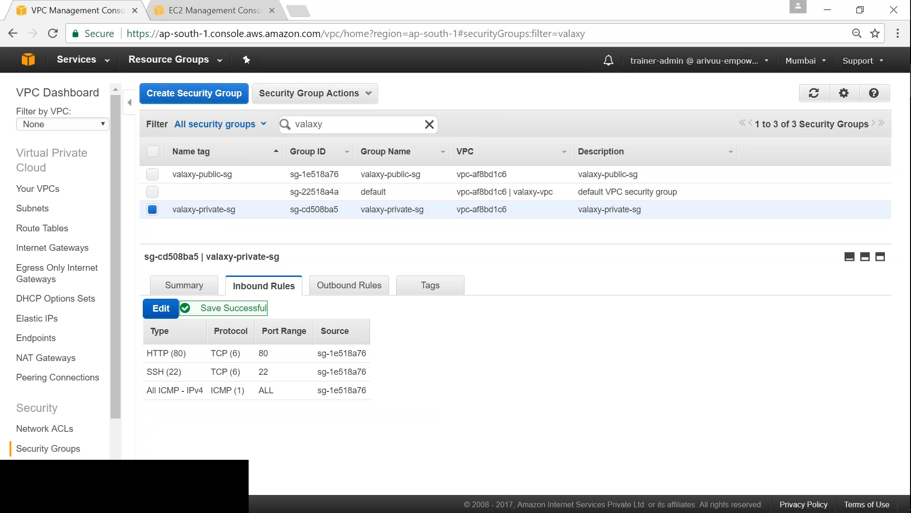
# Step: Switch to the EC2 console and start a new instance launch with Amazon Linux AMI 2017.03.1 (HVM) and the t2.micro type
pyautogui.click(216, 12)
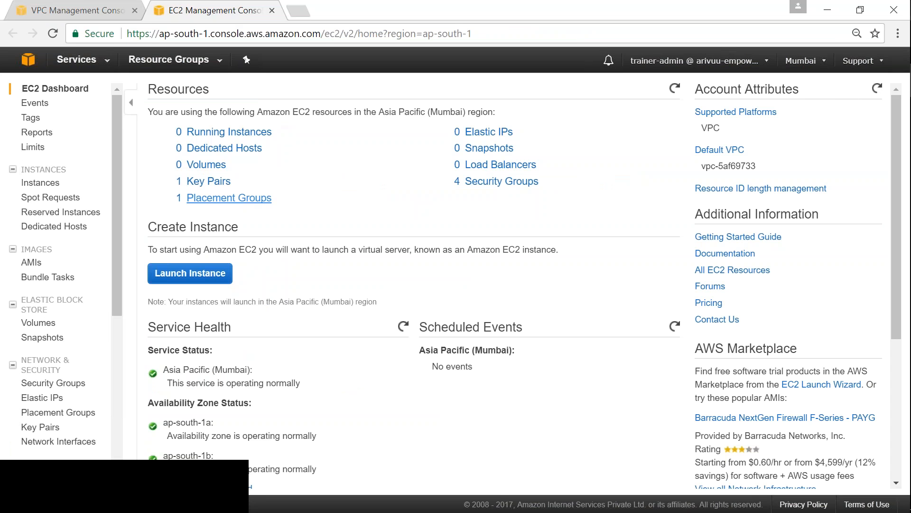
pyautogui.click(210, 278)
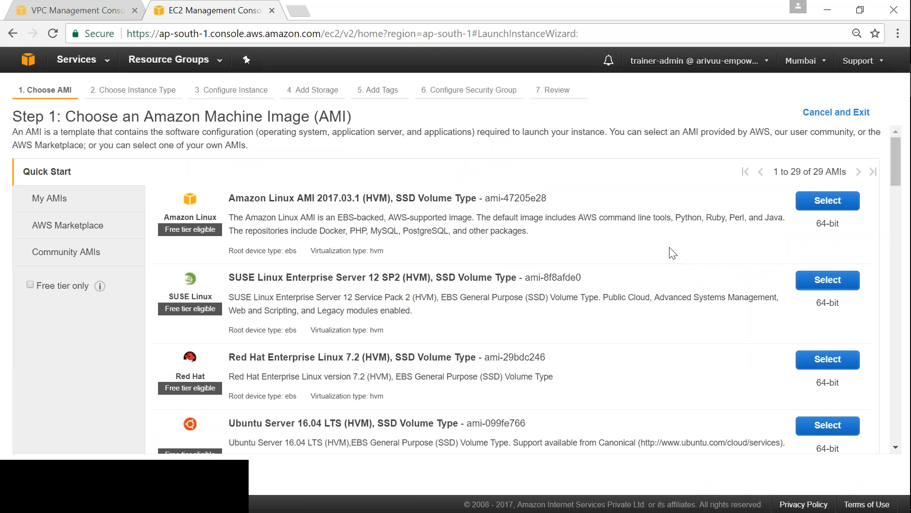
pyautogui.click(825, 206)
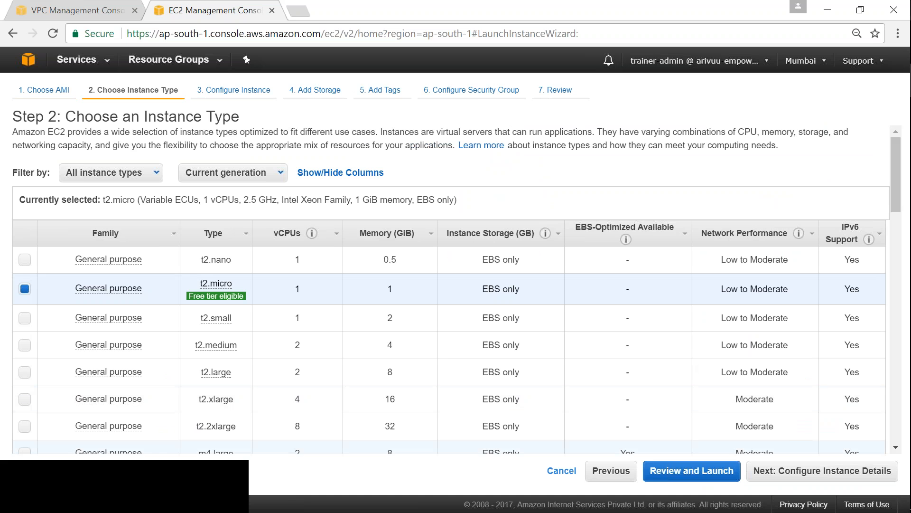
pyautogui.click(815, 471)
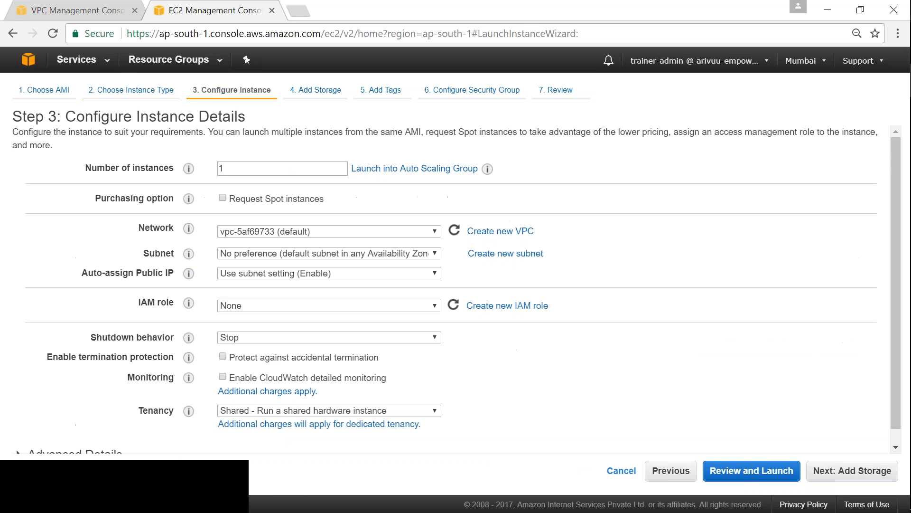
# Step: Configure the instance with network valaxy-vpc, subnet valaxy-subnet-1a-Public, auto-assign public IP enabled and IAM role ec2-full-access-s3-for-valaxy-ec2-demo
pyautogui.click(356, 231)
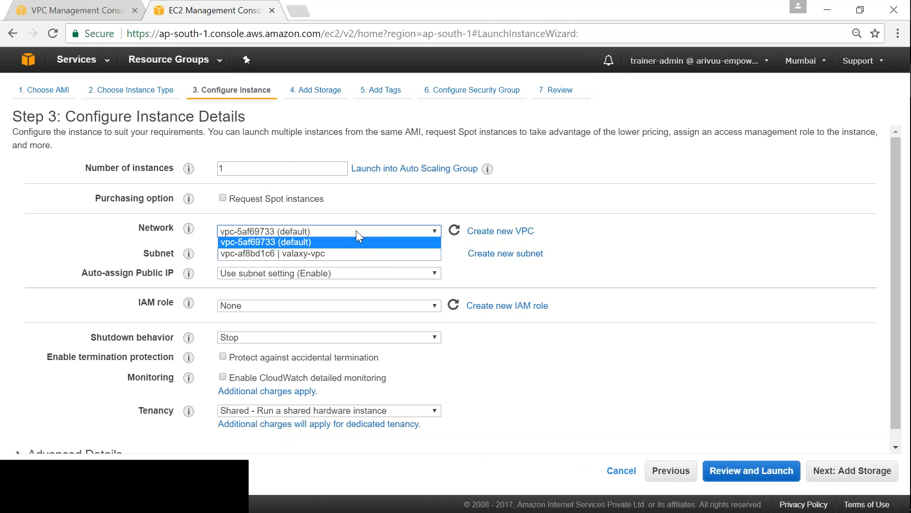
pyautogui.click(292, 252)
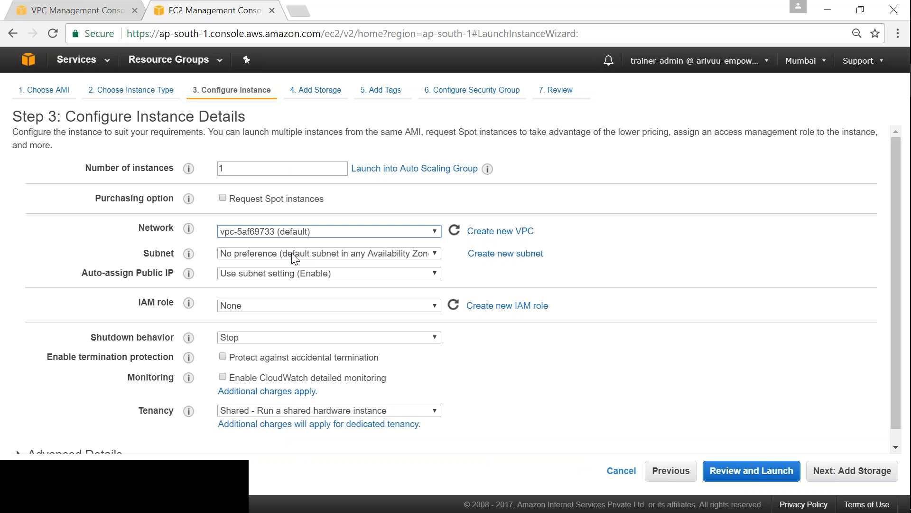
pyautogui.click(357, 254)
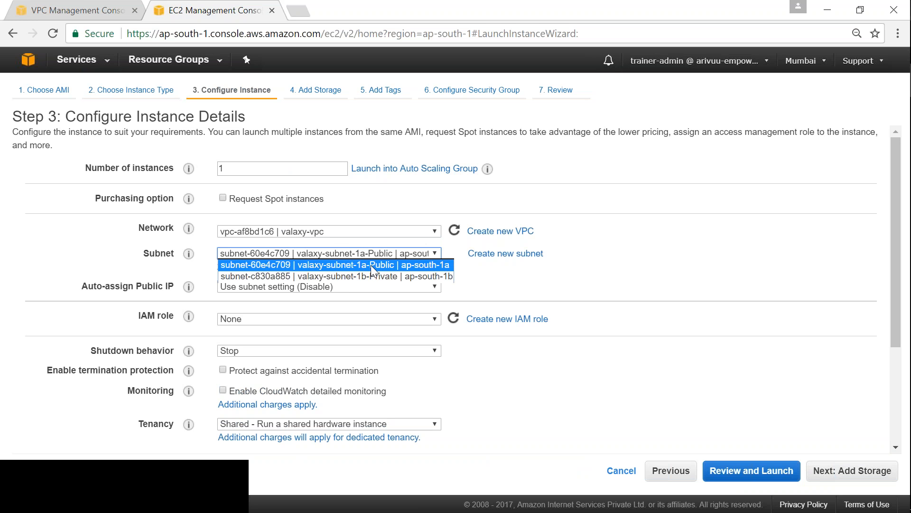
pyautogui.click(372, 265)
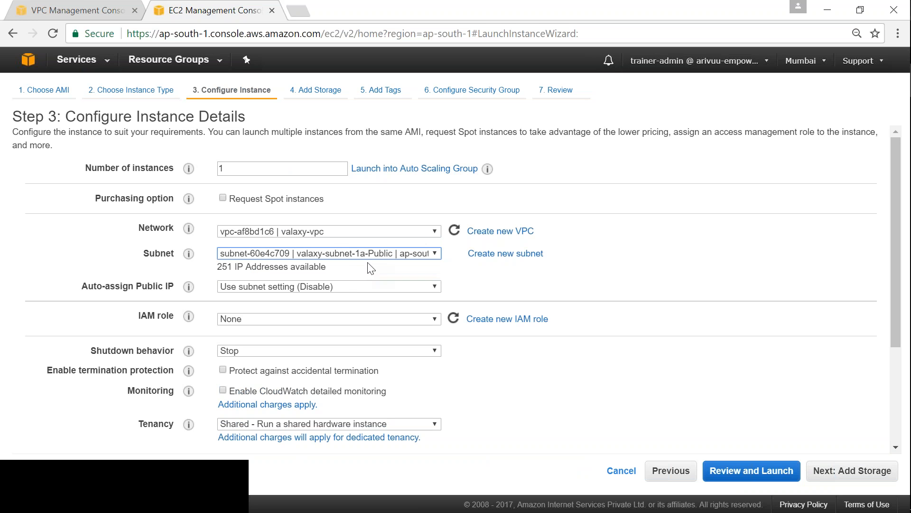
pyautogui.click(345, 288)
pyautogui.click(242, 309)
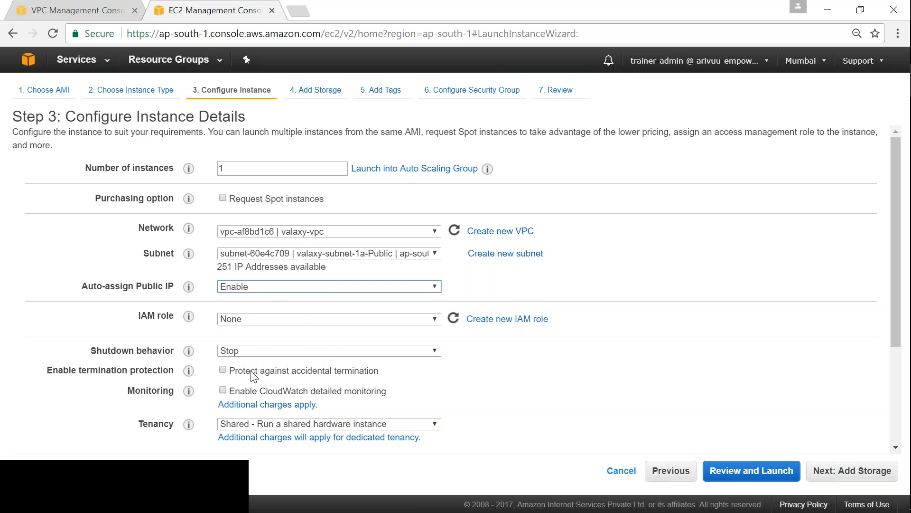
pyautogui.click(297, 319)
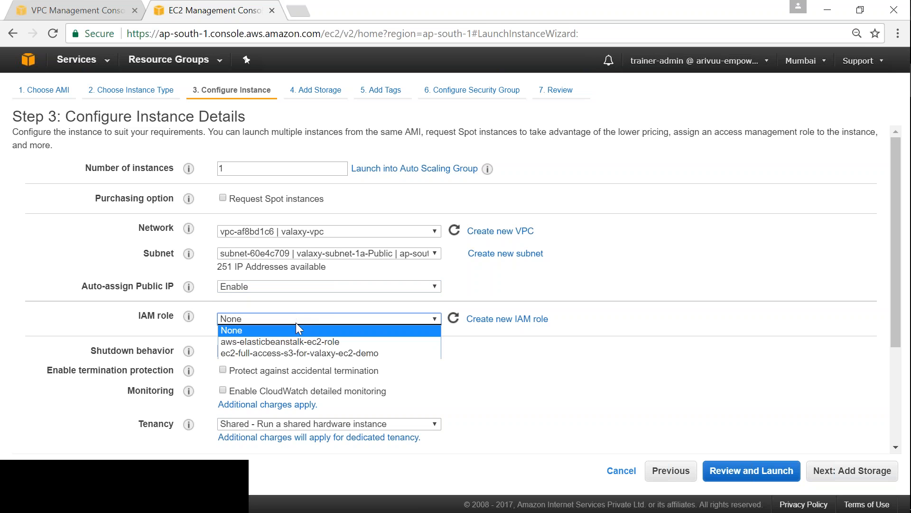
pyautogui.click(311, 353)
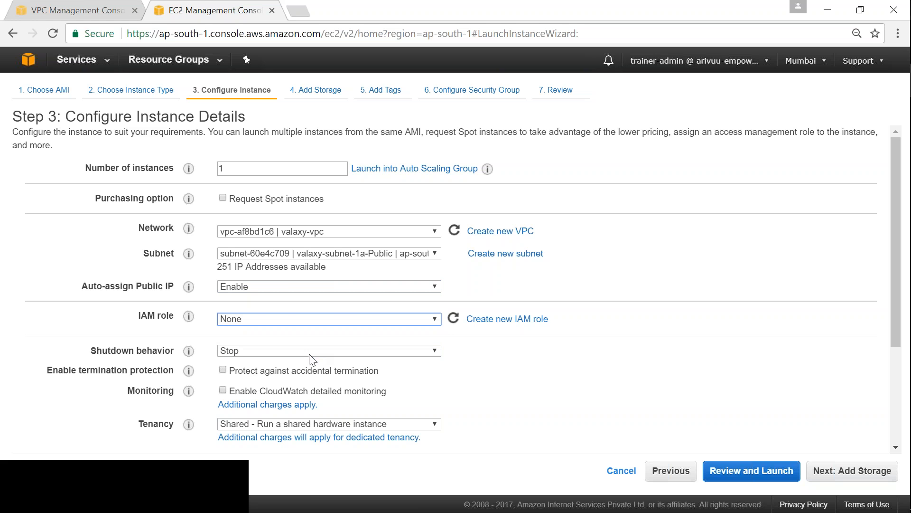
# Step: Add a bash user data script that installs and starts httpd and syncs s3://valaxy-static-website-demo/ to /var/www/html/ with region ap-south-1
pyautogui.click(214, 495)
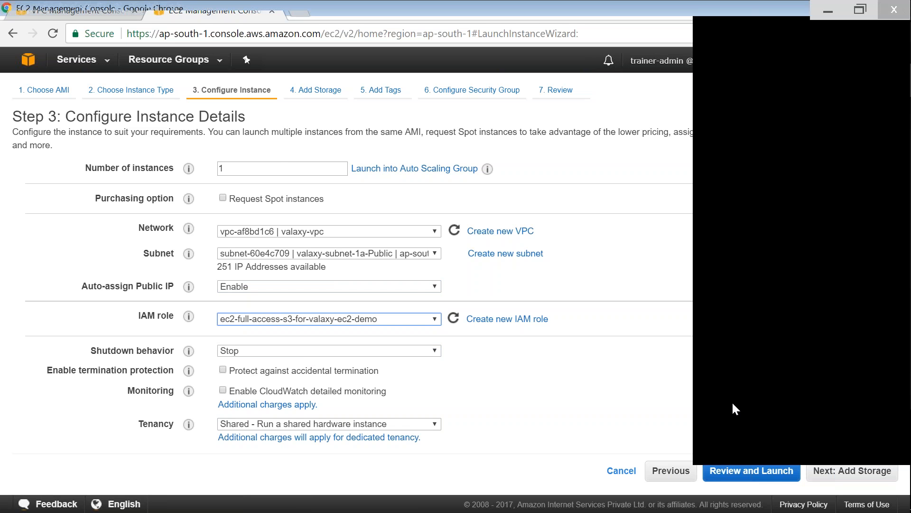
pyautogui.scroll(-5, 734, 408)
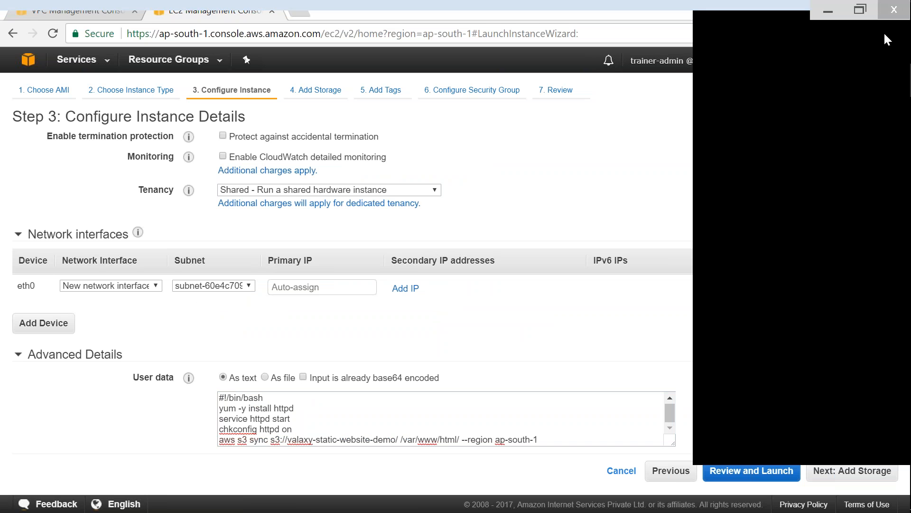
pyautogui.click(885, 34)
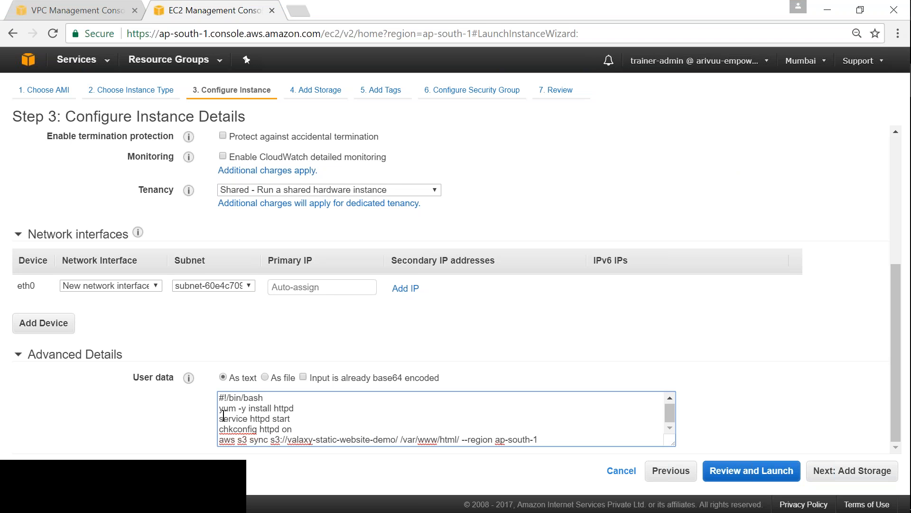
pyautogui.moveTo(220, 409); pyautogui.dragTo(306, 428)
pyautogui.moveTo(252, 440); pyautogui.dragTo(519, 440)
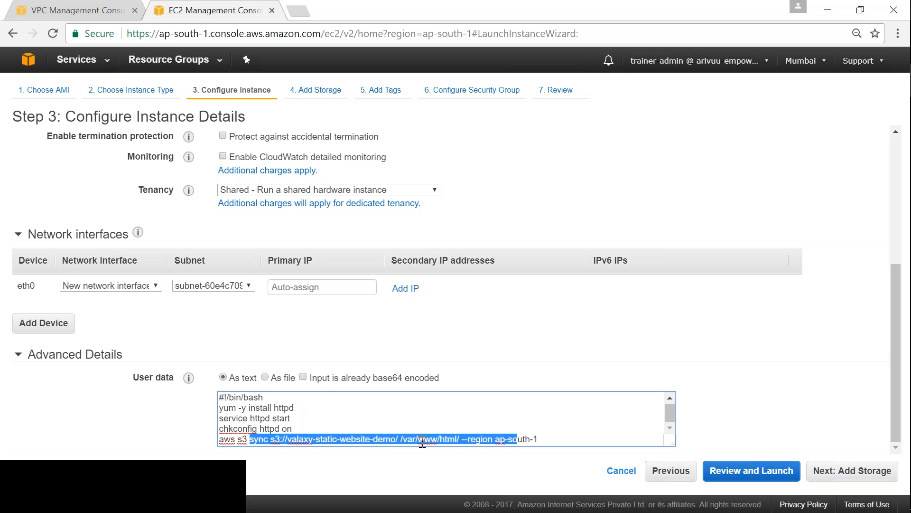
pyautogui.click(415, 440)
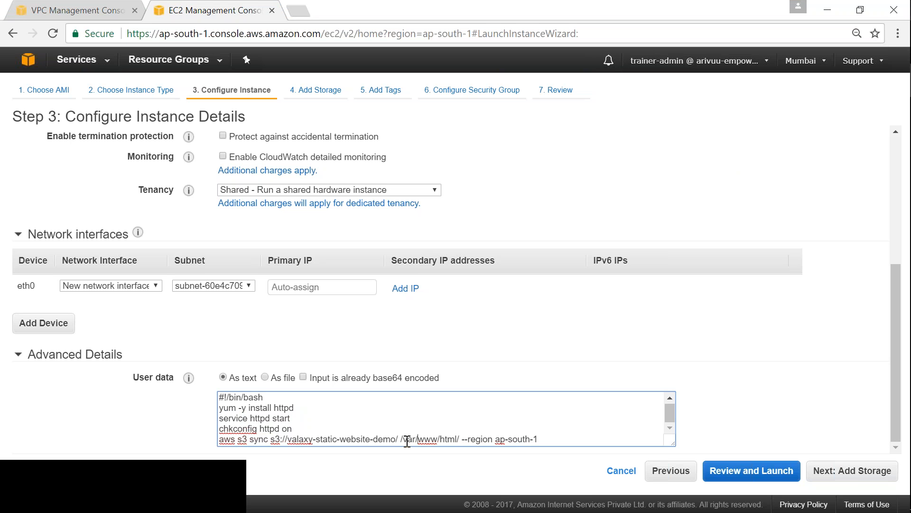
# Step: Keep the default storage and tag the instance with key Name and value Valaxy-NAT-Demo-Public-Server
pyautogui.click(844, 473)
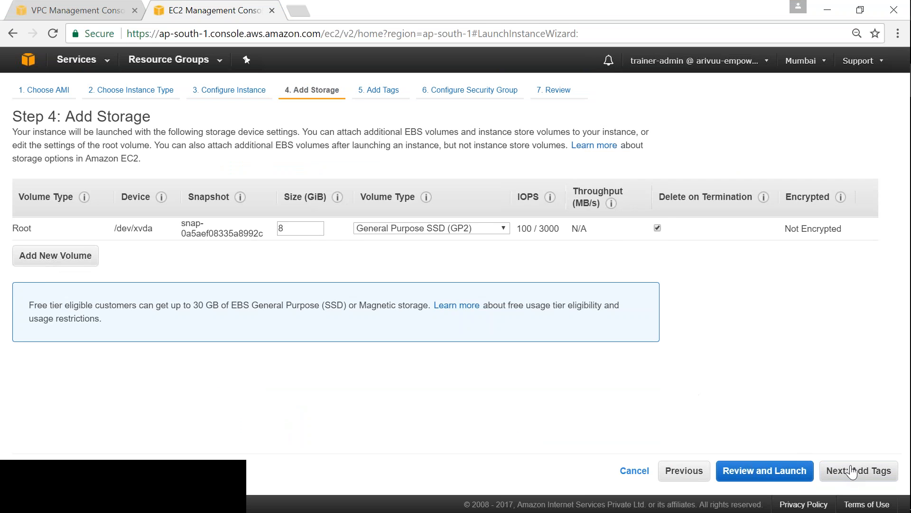
pyautogui.click(846, 472)
pyautogui.click(36, 290)
pyautogui.write('Name')
pyautogui.press('Tab')
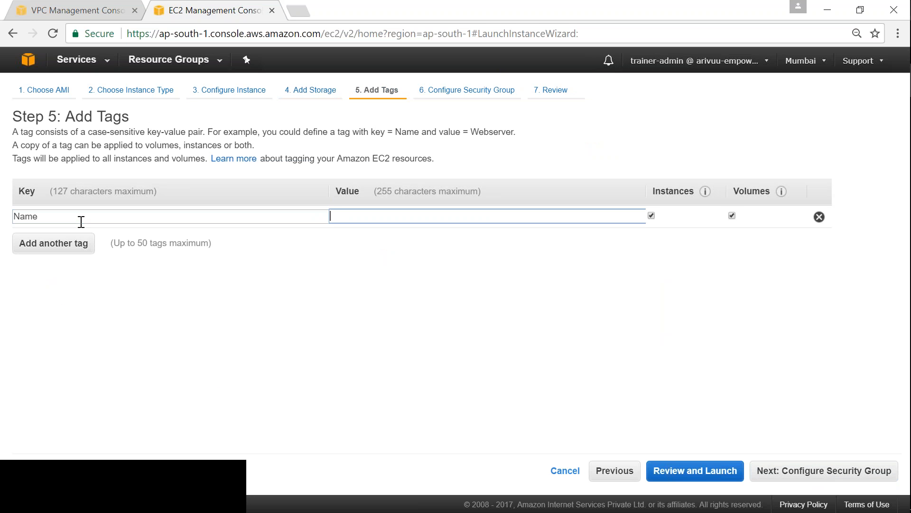
pyautogui.write('N')
pyautogui.press('BackSpace')
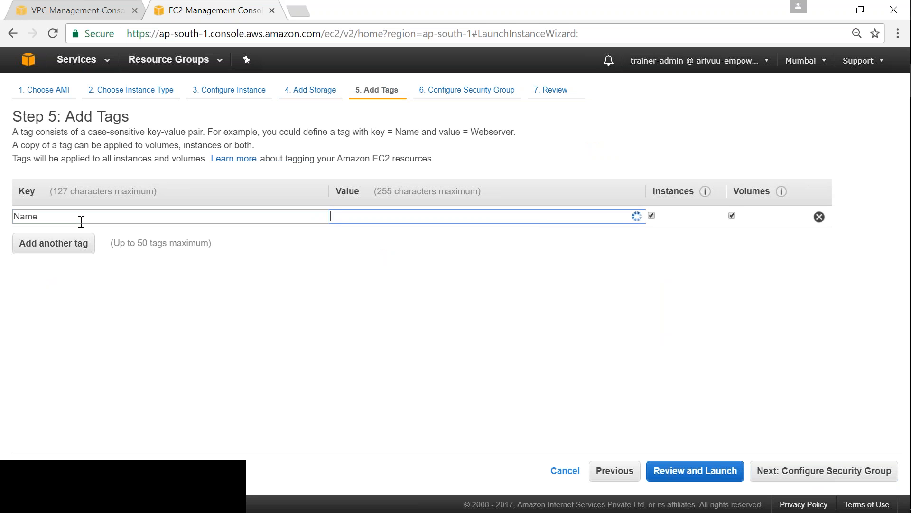
pyautogui.write('Valaxy-NAT-Dem')
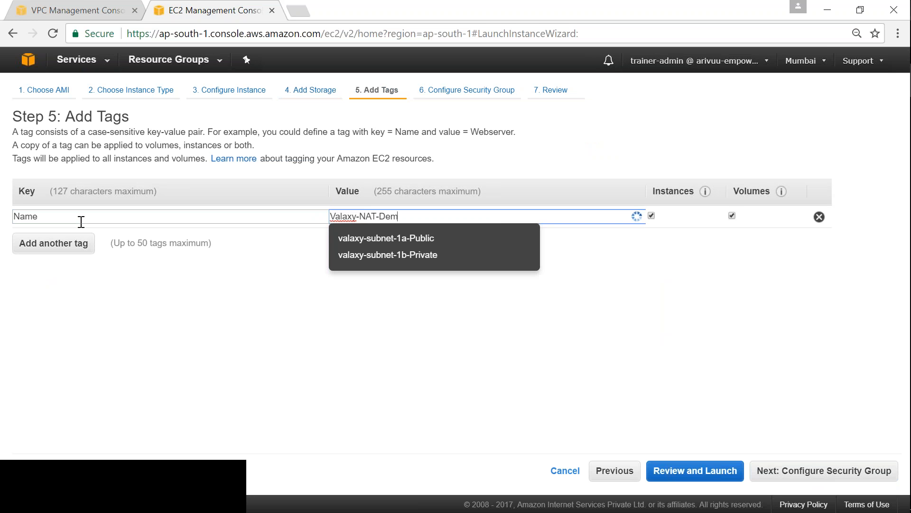
pyautogui.write('o-Publi')
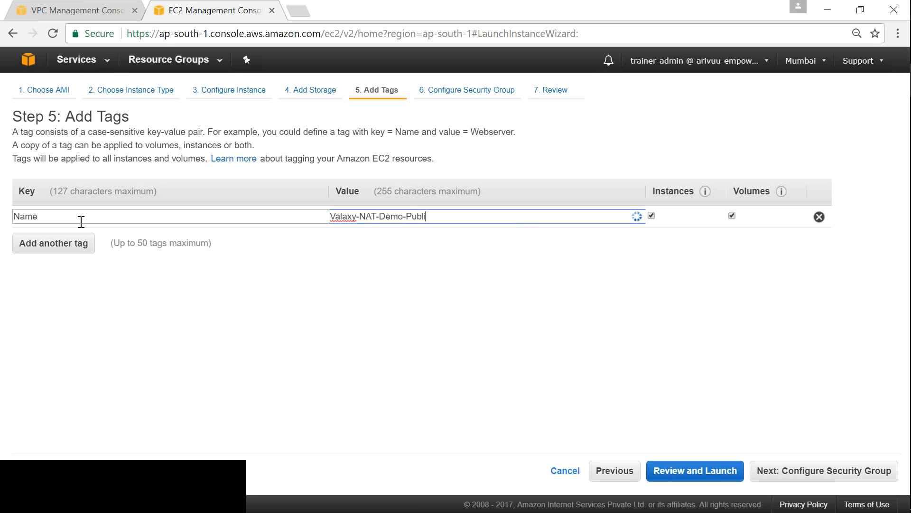
pyautogui.write('c-Server')
pyautogui.hotkey('ctrl', 'a')
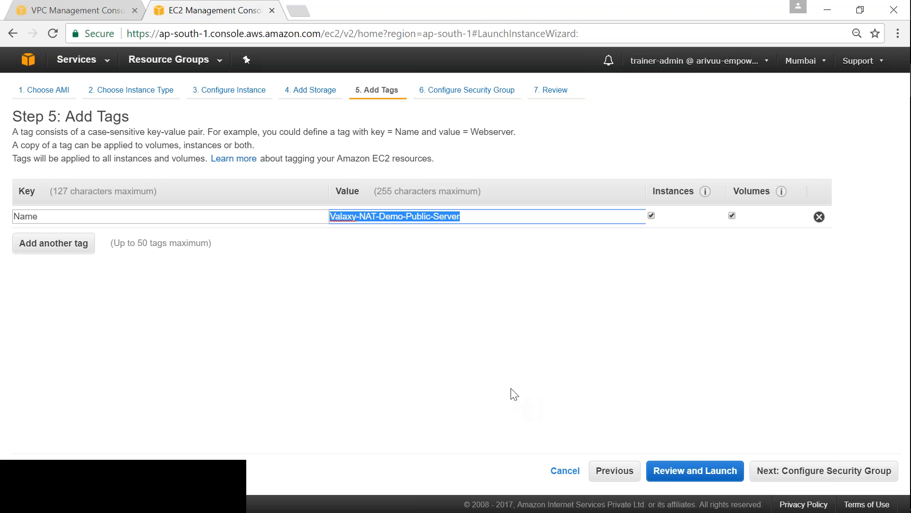
# Step: Assign the existing security group valaxy-public-sg to the instance
pyautogui.click(814, 472)
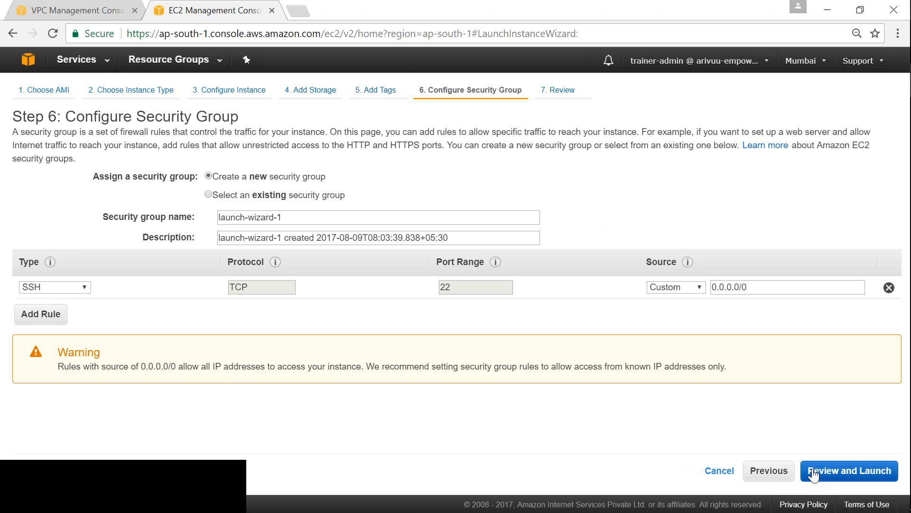
pyautogui.click(209, 195)
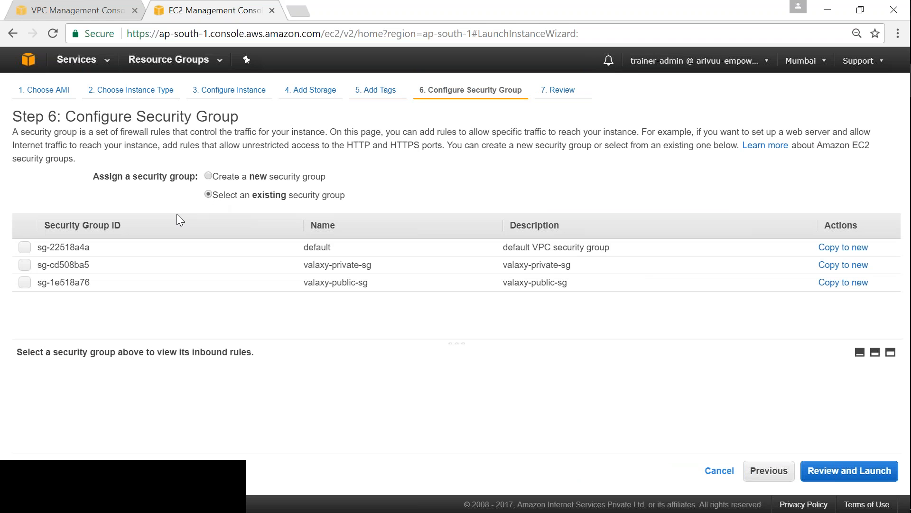
pyautogui.click(24, 283)
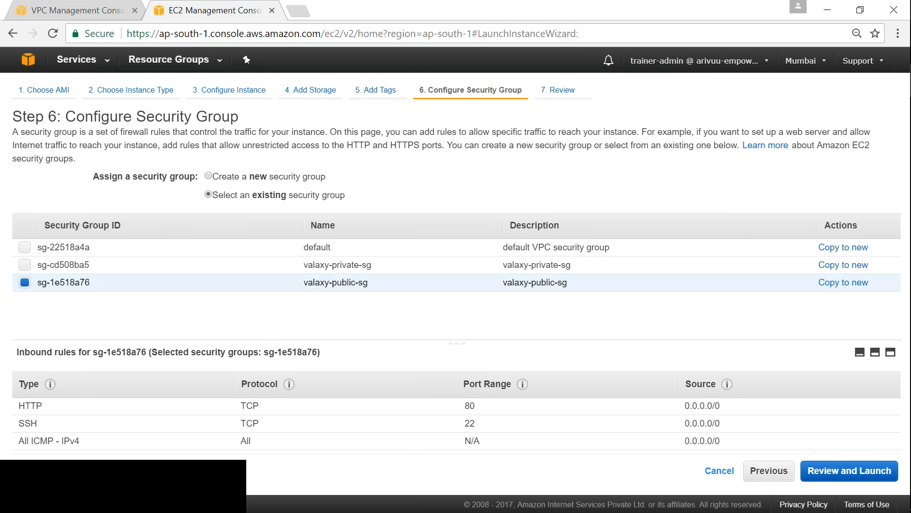
# Step: Launch the instance with the existing key pair mumbai-trainer-admin-key, acknowledging access to its private key file
pyautogui.click(836, 474)
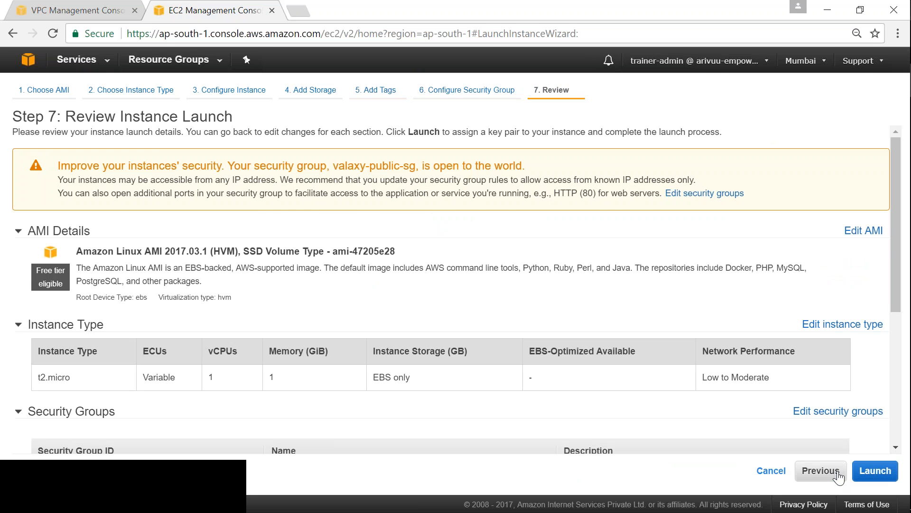
pyautogui.click(875, 471)
pyautogui.click(271, 342)
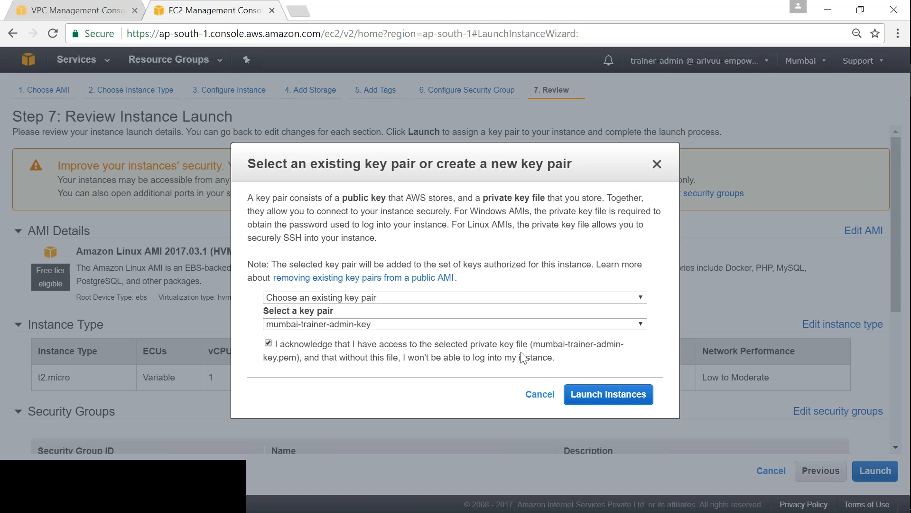
pyautogui.click(599, 397)
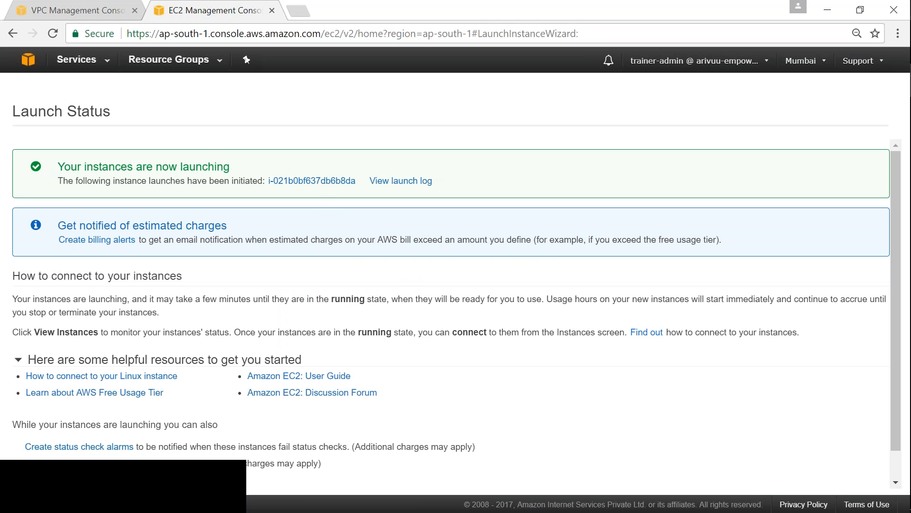
# Step: Show the launched instance in the instances list without the ID filter and enlarge its details area
pyautogui.click(314, 181)
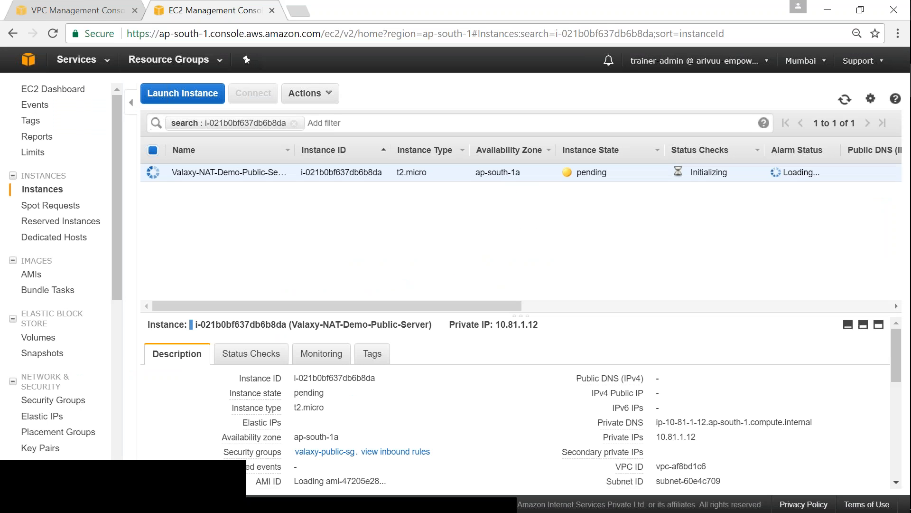
pyautogui.click(294, 123)
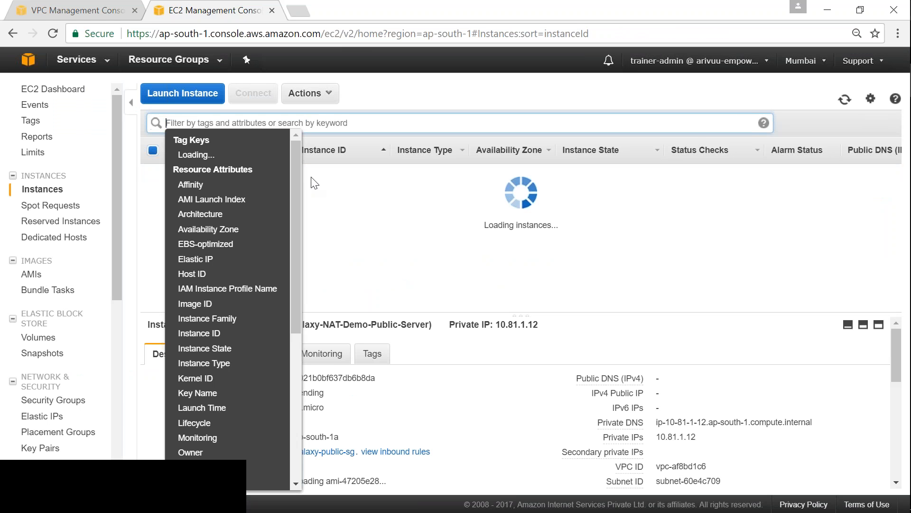
pyautogui.click(351, 197)
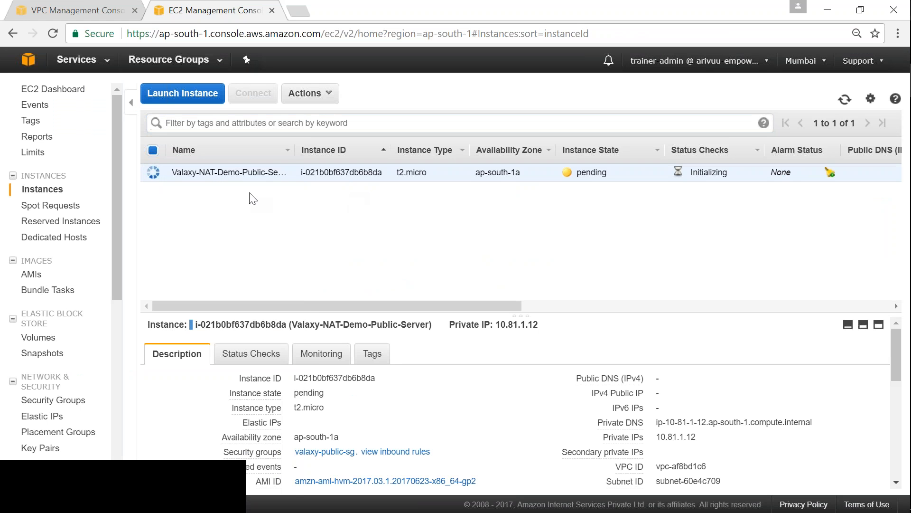
pyautogui.moveTo(343, 315); pyautogui.dragTo(346, 253)
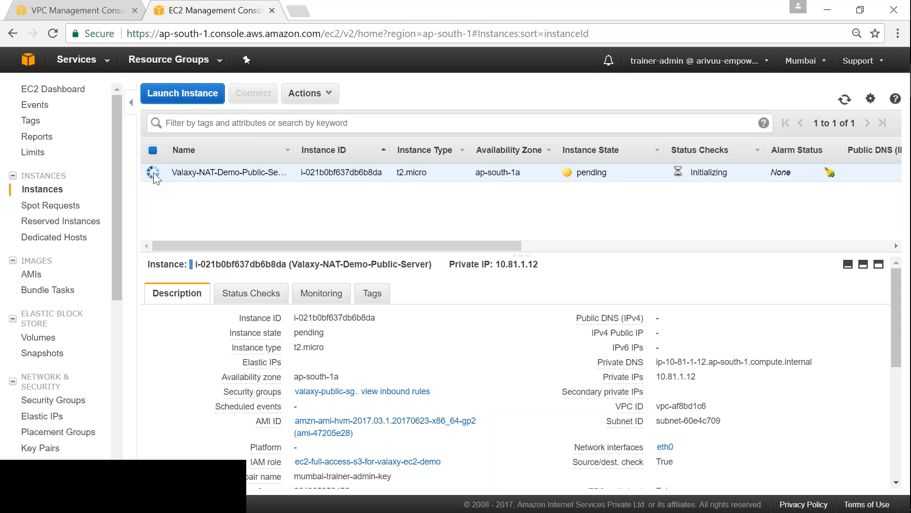
# Step: Start a Launch More Like This from Valaxy-NAT-Demo-Public-Server and review the copied instance type and security group settings
pyautogui.click(328, 95)
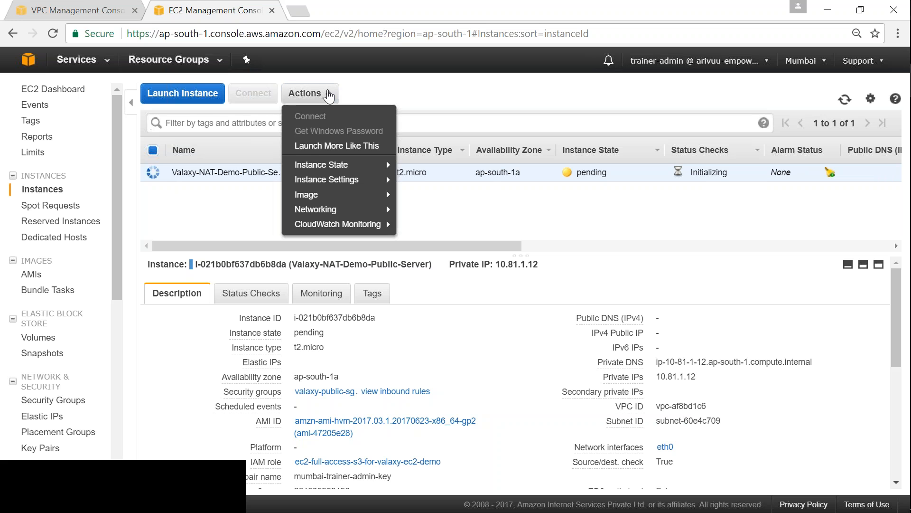
pyautogui.click(327, 151)
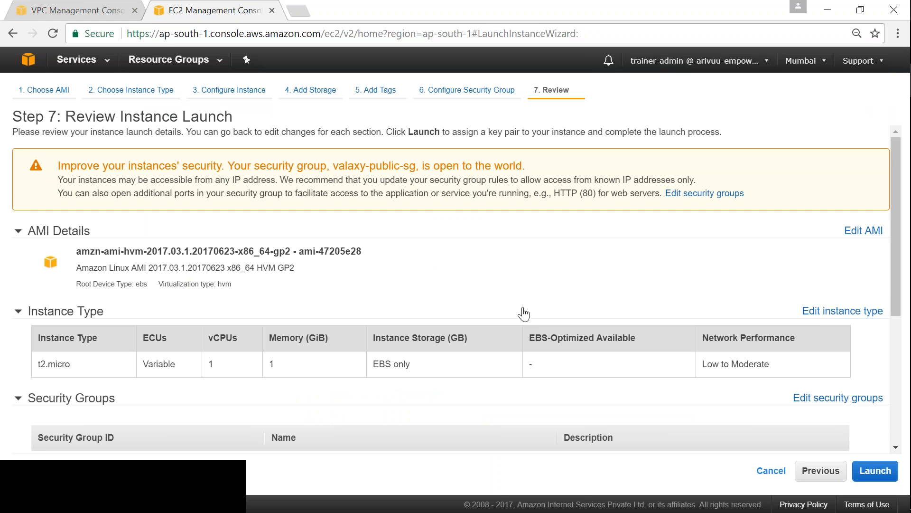
pyautogui.scroll(-5, 523, 314)
pyautogui.scroll(4, 497, 317)
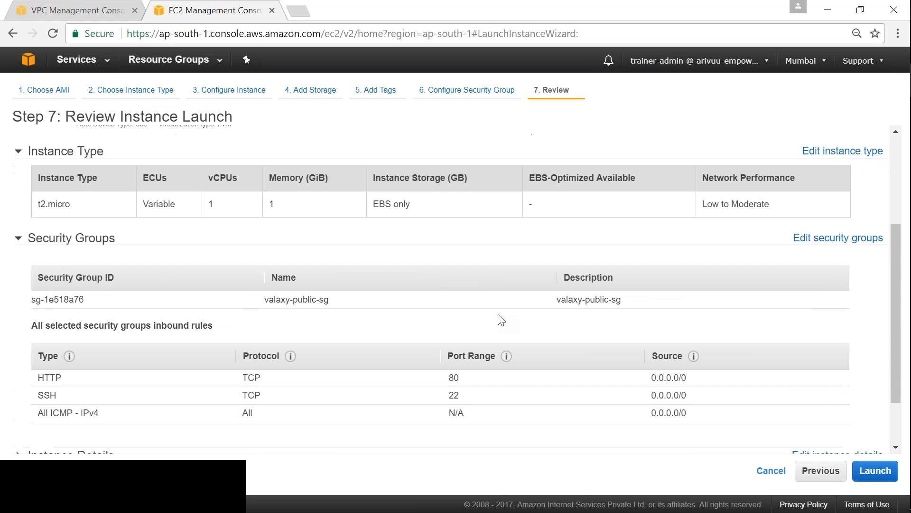
# Step: Open the copied launch's instance details for editing and set its subnet to valaxy-subnet-1b-Private in ap-south-1b
pyautogui.scroll(-4, 475, 323)
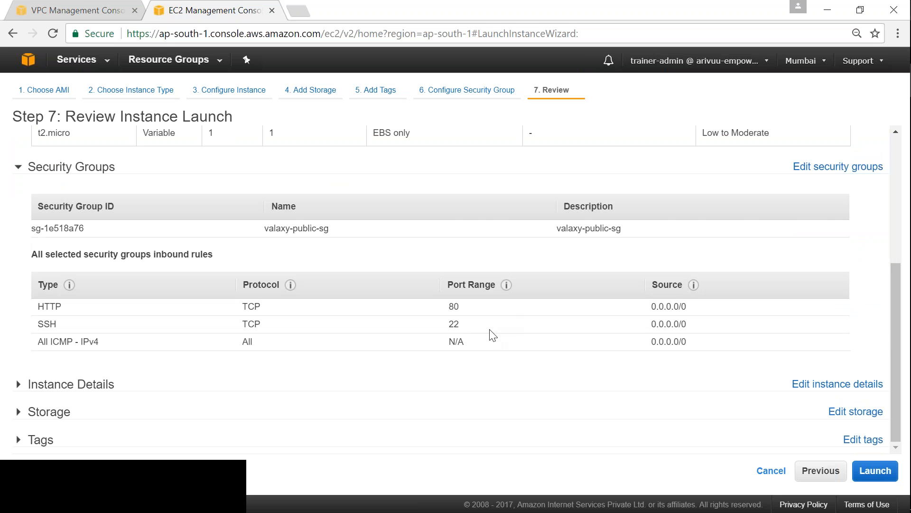
pyautogui.click(112, 388)
pyautogui.scroll(-4, 578, 354)
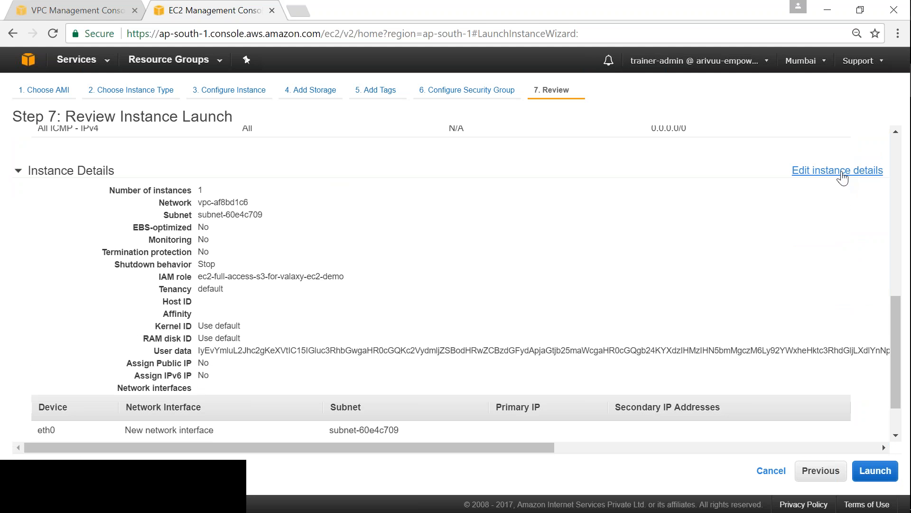
pyautogui.click(838, 171)
pyautogui.click(425, 253)
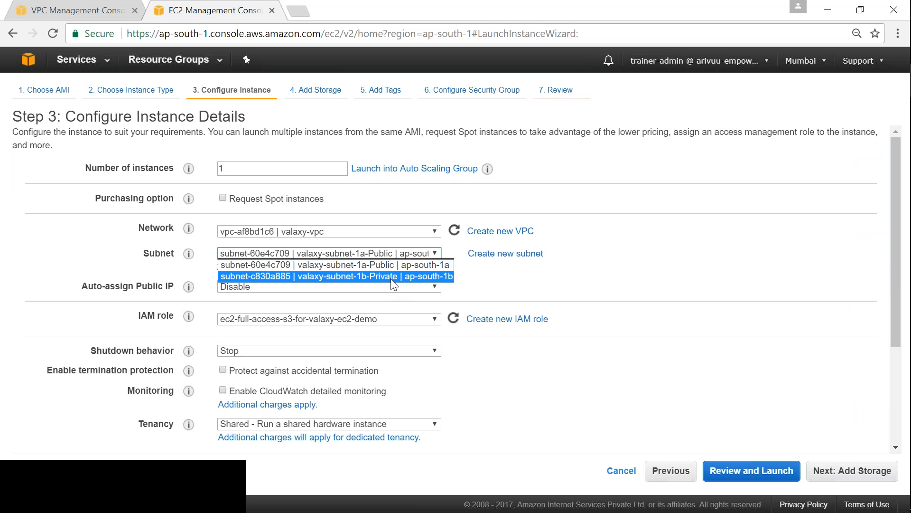
pyautogui.click(391, 278)
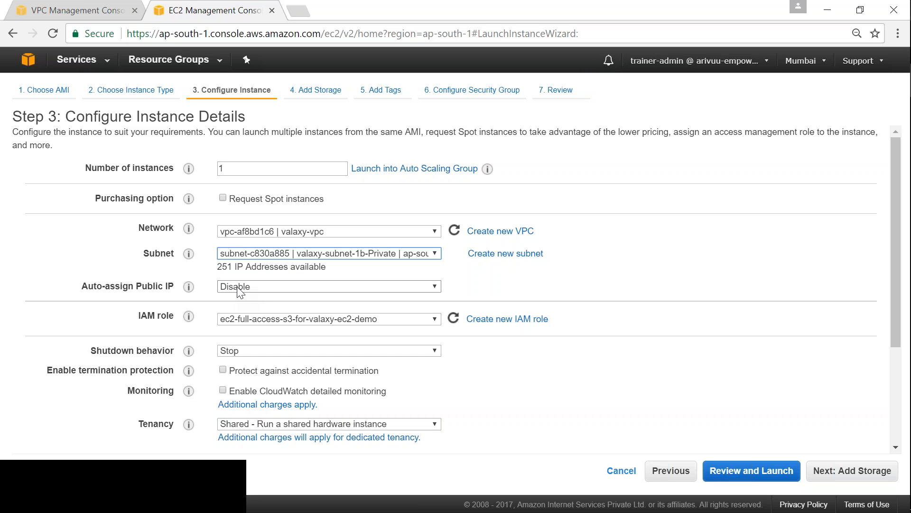
# Step: Check the user data script in the advanced details and continue to the storage settings
pyautogui.scroll(-3, 316, 314)
pyautogui.click(61, 438)
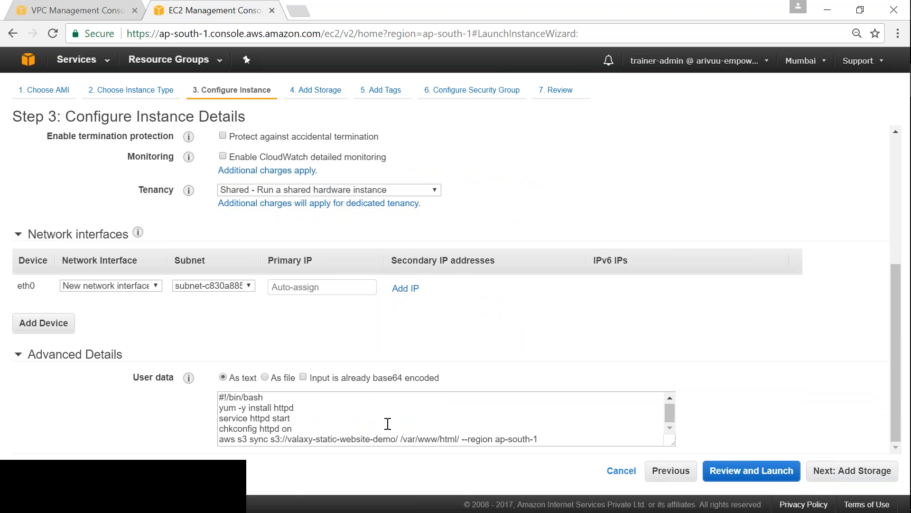
pyautogui.click(372, 423)
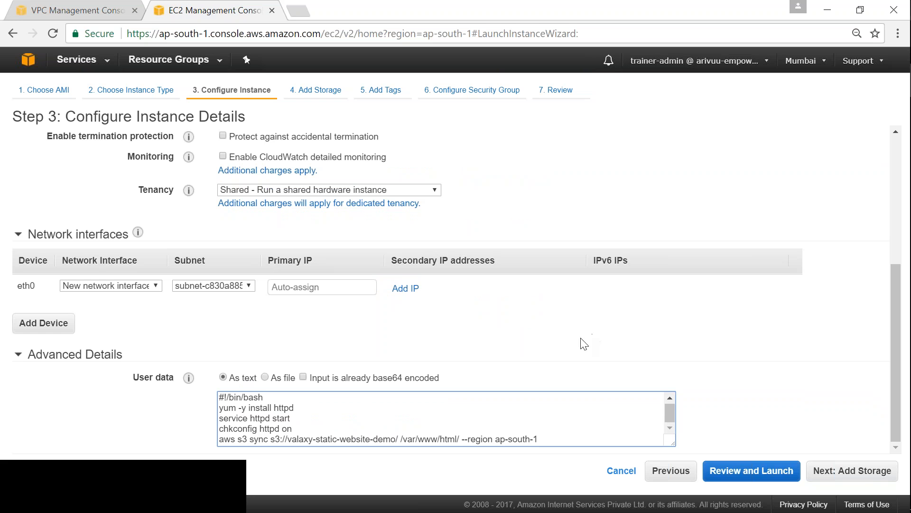
pyautogui.click(869, 472)
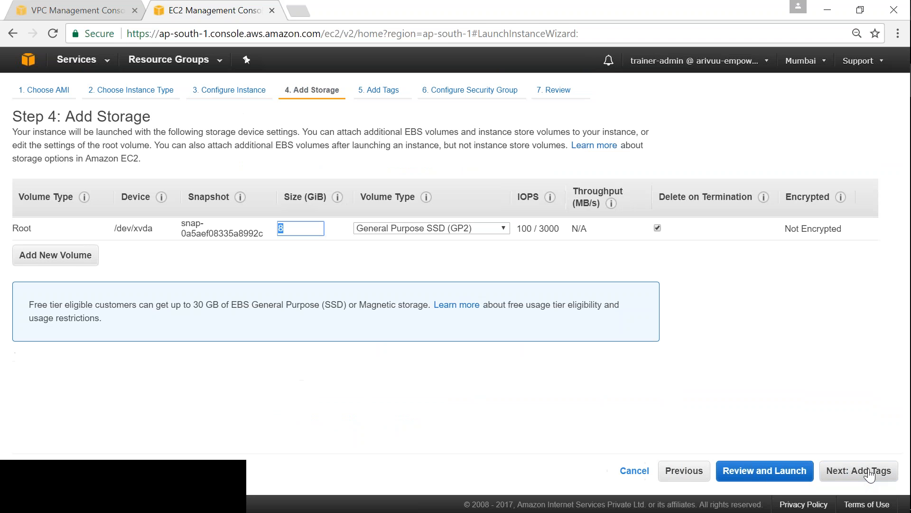
# Step: Keep the default storage, set the Name tag to Valaxy-NAT-Demo-Private-Server and continue to the security group settings
pyautogui.click(869, 472)
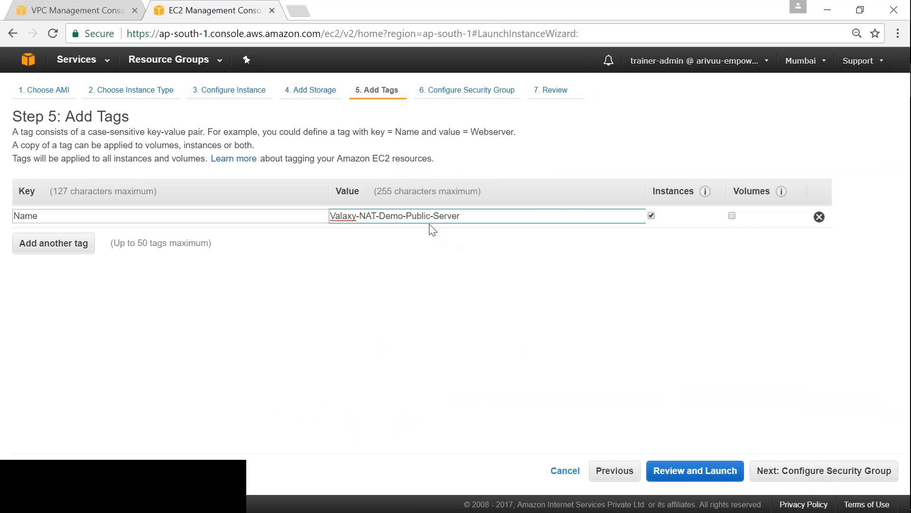
pyautogui.doubleClick(415, 217)
pyautogui.write('Private')
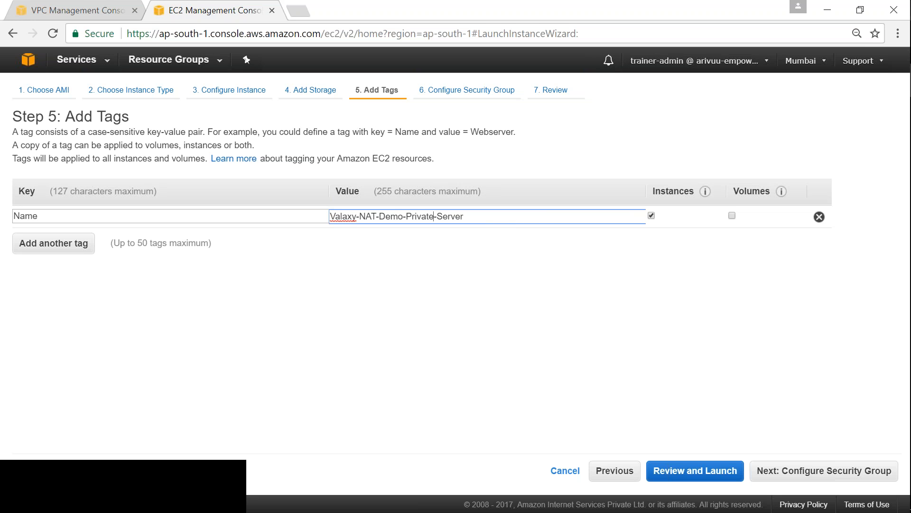
pyautogui.click(846, 472)
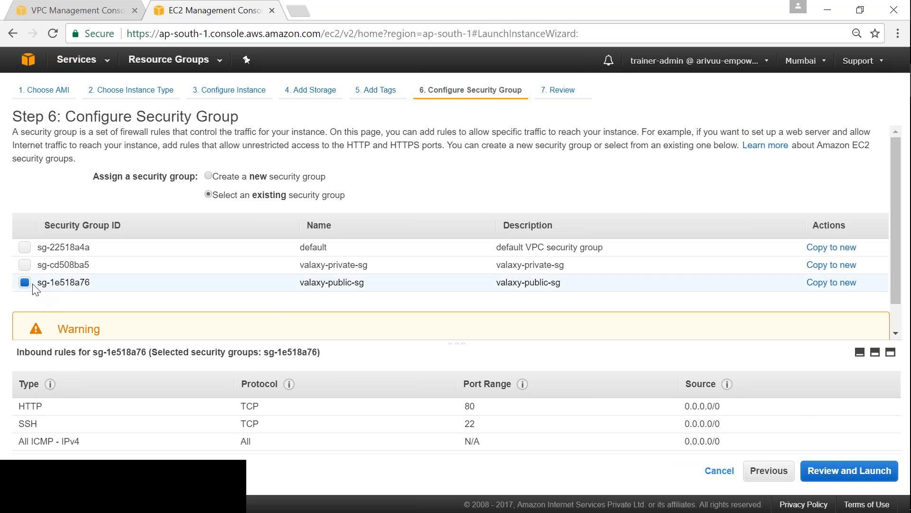
# Step: Assign the existing security group valaxy-private-sg instead of valaxy-public-sg and proceed to the launch review
pyautogui.click(25, 266)
pyautogui.click(25, 282)
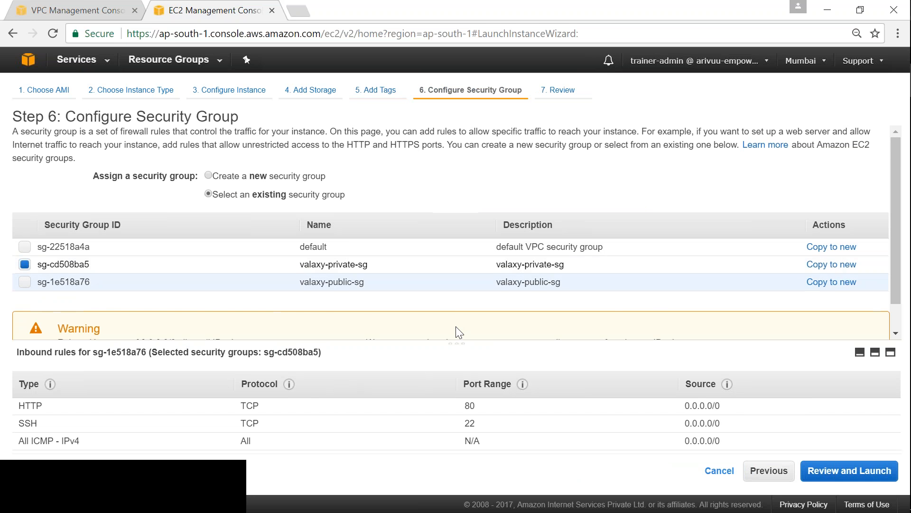
pyautogui.scroll(-1, 455, 326)
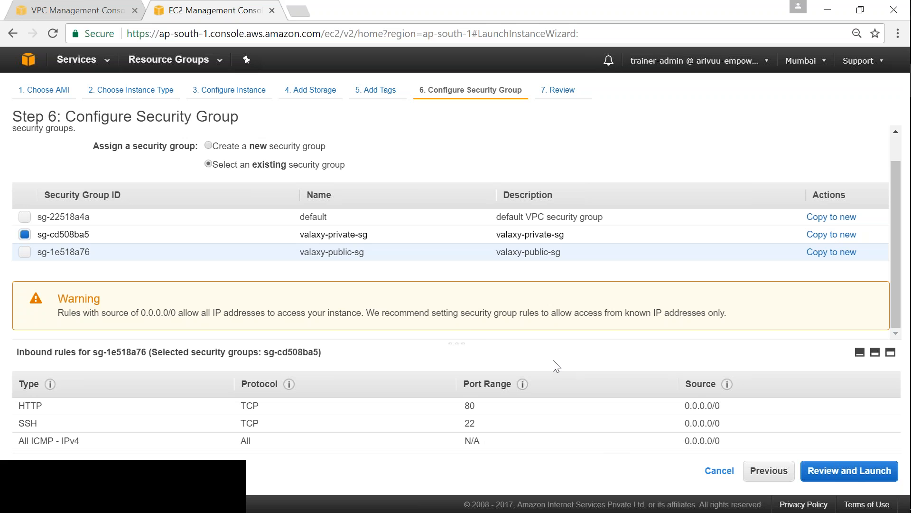
pyautogui.click(863, 474)
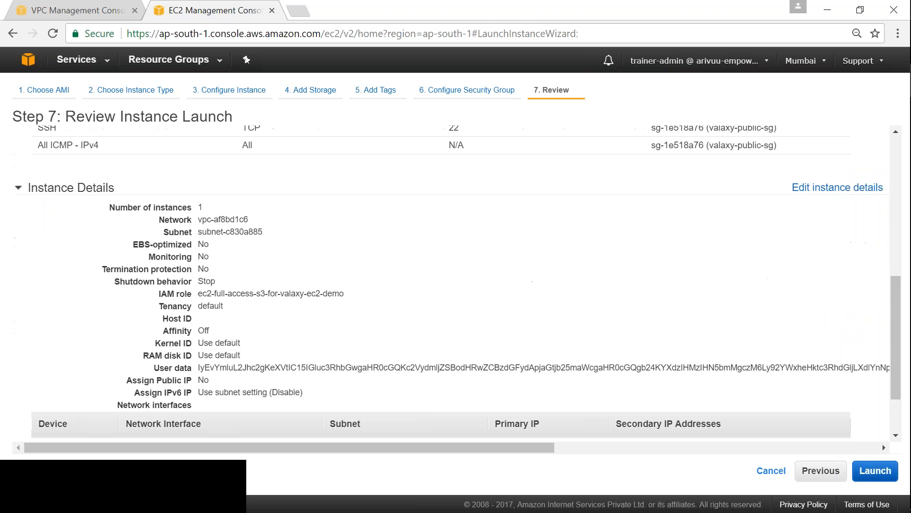
# Step: Launch the private server with the existing key pair mumbai-trainer-admin-key, acknowledging access to the private key file
pyautogui.click(865, 476)
pyautogui.click(358, 347)
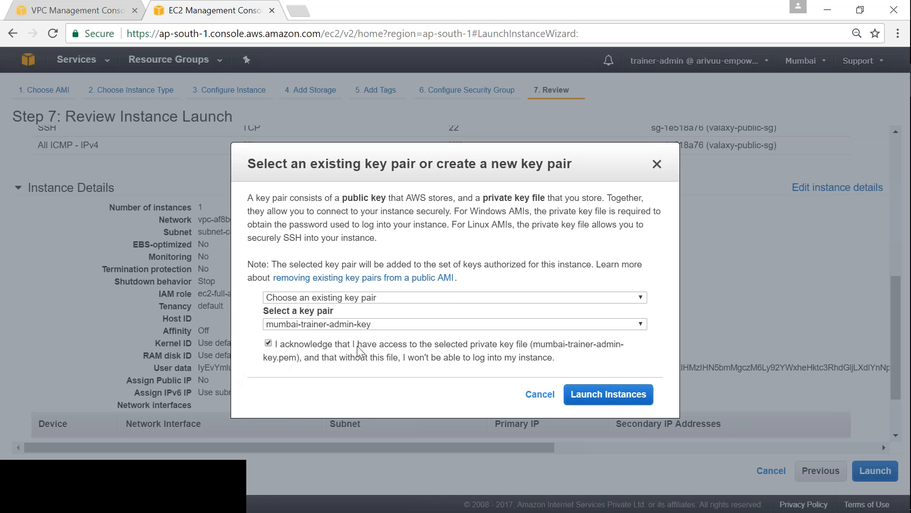
pyautogui.click(609, 394)
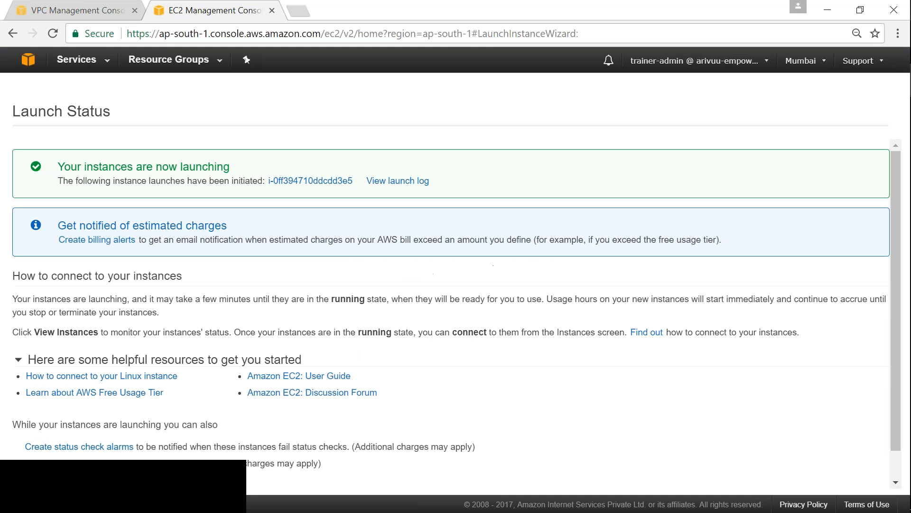
# Step: Open the new instance in the instances list, remove the ID filter and widen the Name column to show full names
pyautogui.click(307, 181)
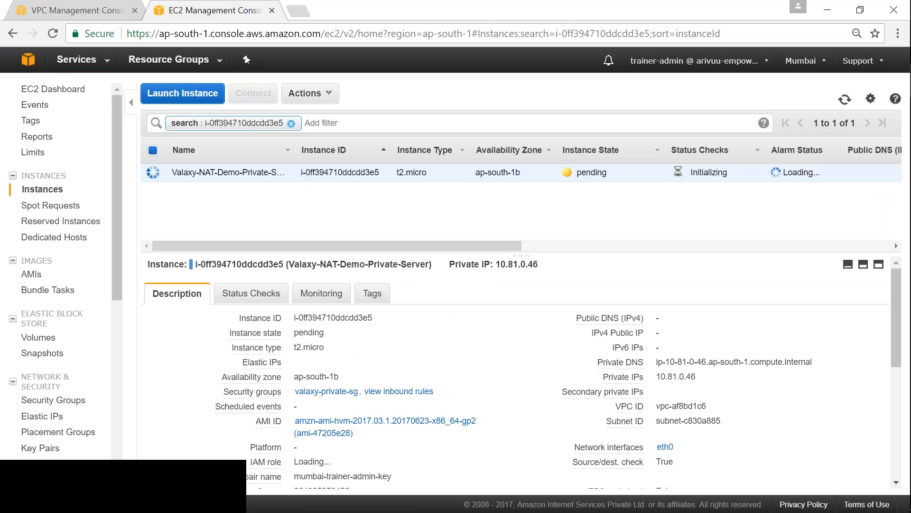
pyautogui.click(292, 122)
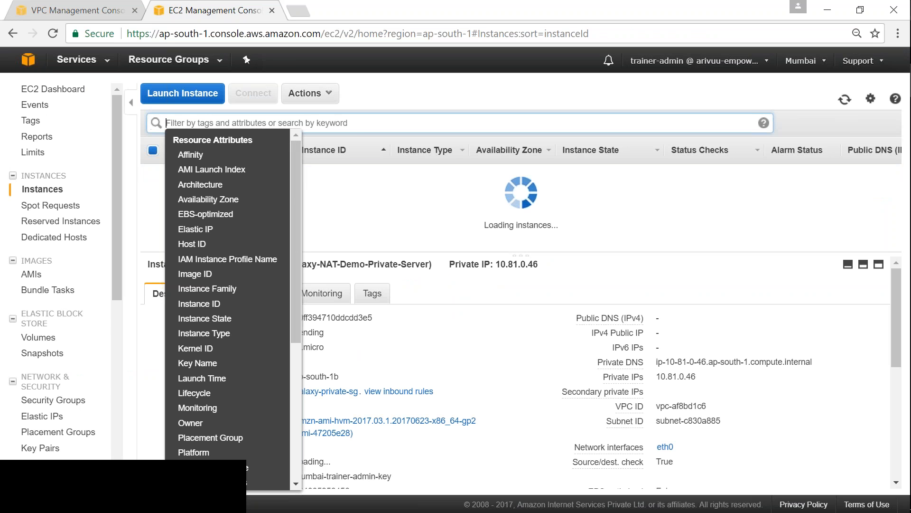
pyautogui.click(388, 100)
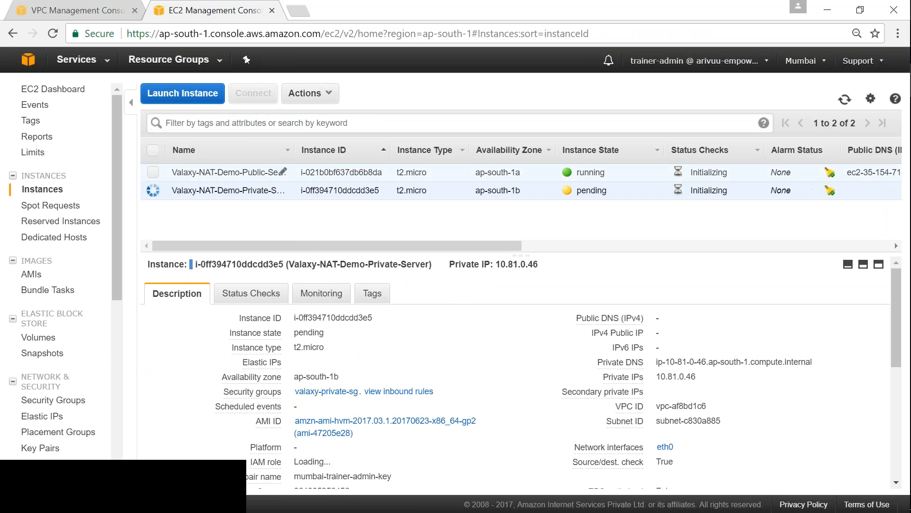
pyautogui.moveTo(296, 149); pyautogui.dragTo(329, 150)
# Step: Select only Valaxy-NAT-Demo-Public-Server and copy its IPv4 public IP address
pyautogui.click(153, 172)
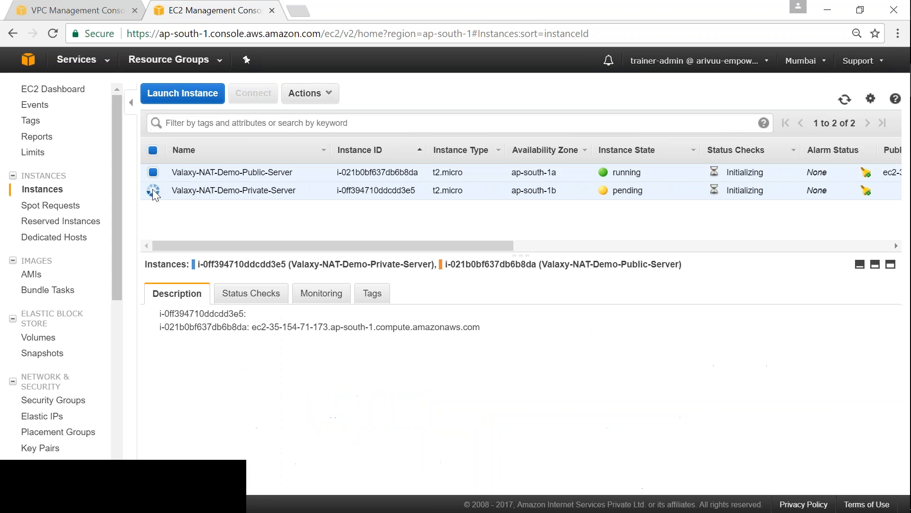
pyautogui.click(154, 189)
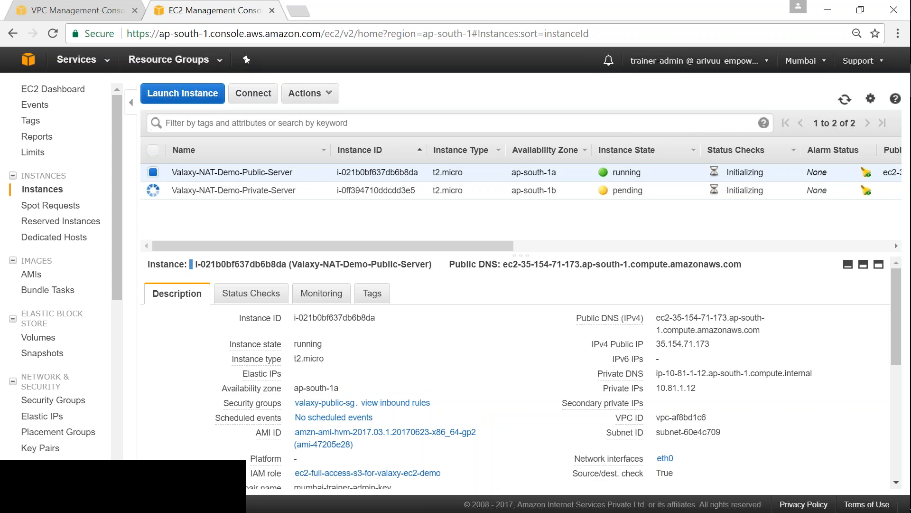
pyautogui.moveTo(656, 344); pyautogui.dragTo(715, 344)
pyautogui.hotkey('ctrl', 'c')
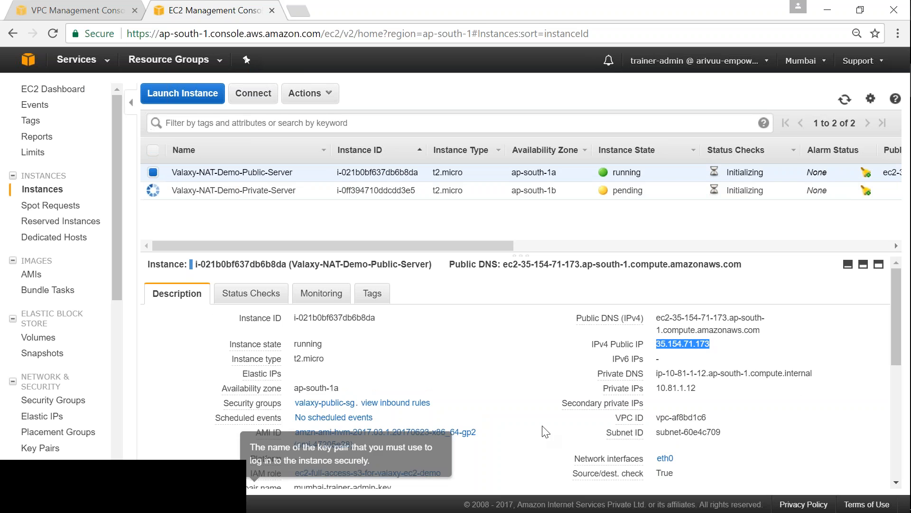
# Step: Switch to MobaXterm and set the remote host of the saved session Valaxy-Public-Server to 35.154.71.173
pyautogui.moveTo(904, 256)
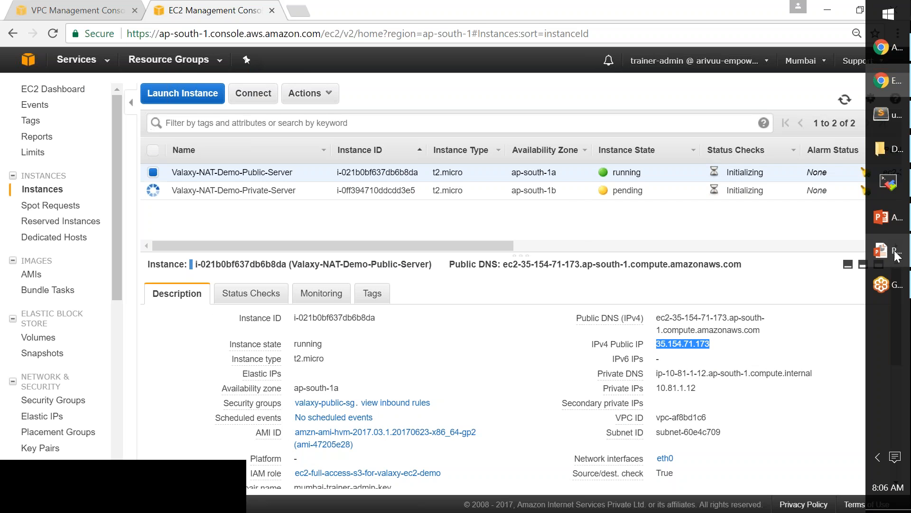
pyautogui.click(888, 182)
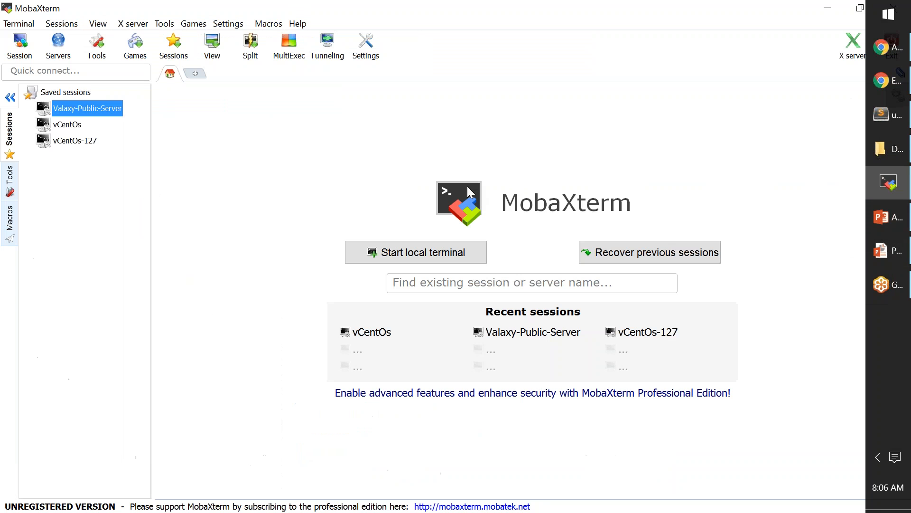
pyautogui.rightClick(96, 110)
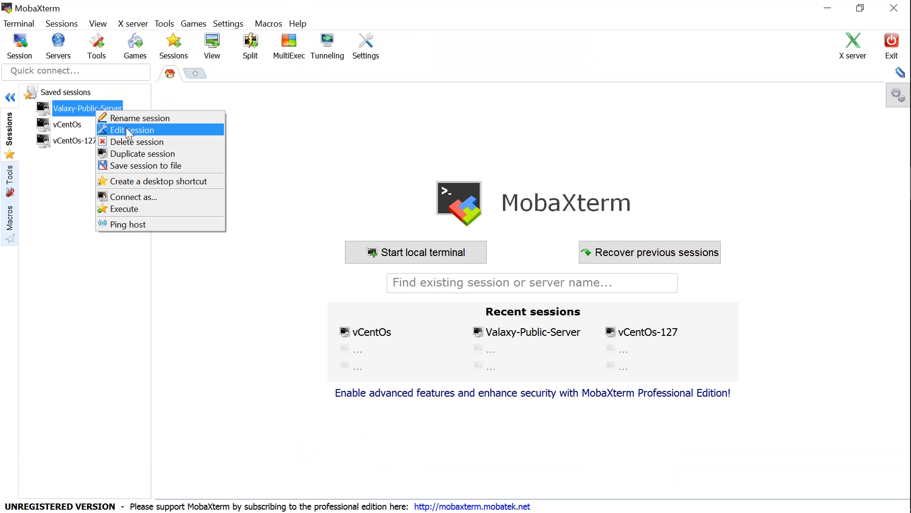
pyautogui.click(126, 130)
pyautogui.hotkey('ctrl', 'v')
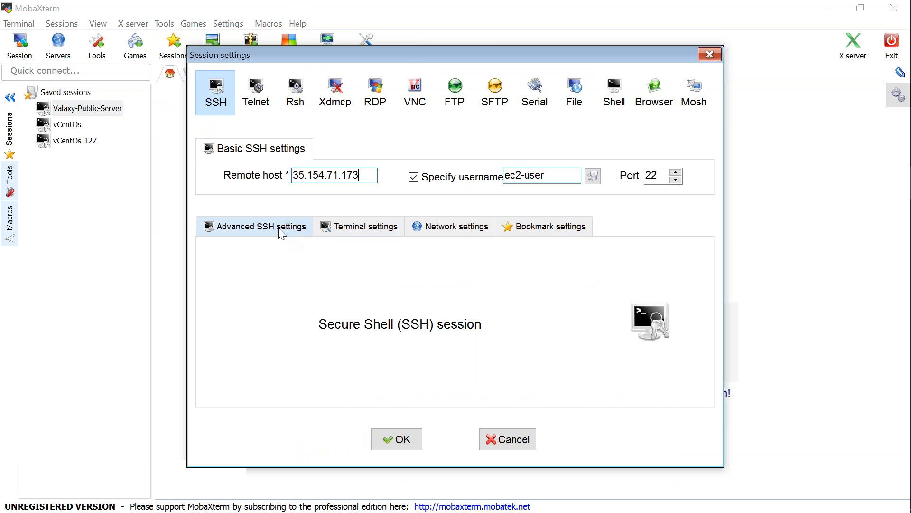
# Step: Keep the username ec2-user, choose mumbai-trainer-admin-key.pem as the session's SSH private key and save the settings
pyautogui.doubleClick(525, 175)
pyautogui.click(257, 227)
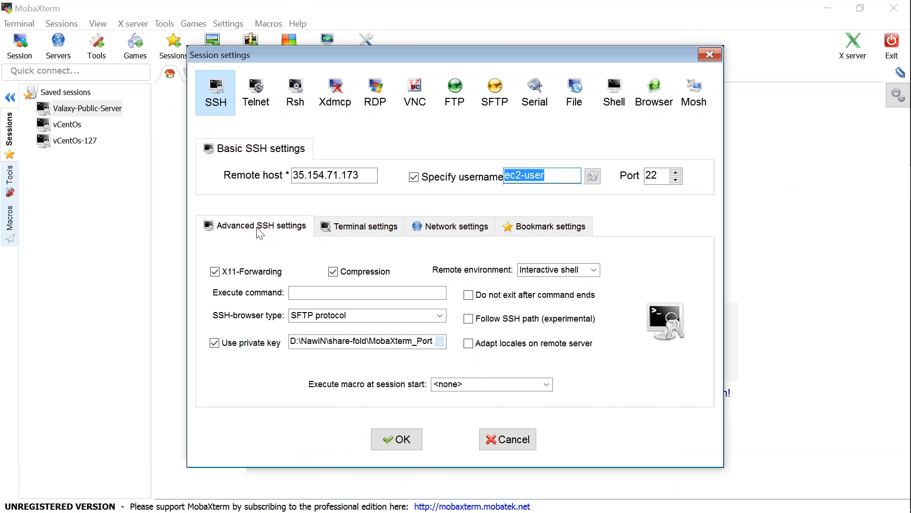
pyautogui.click(442, 341)
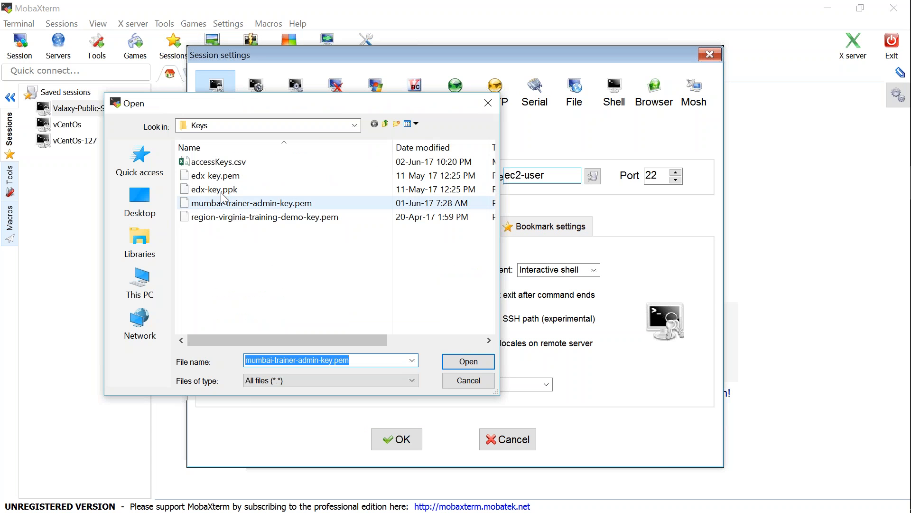
pyautogui.doubleClick(251, 203)
pyautogui.click(403, 441)
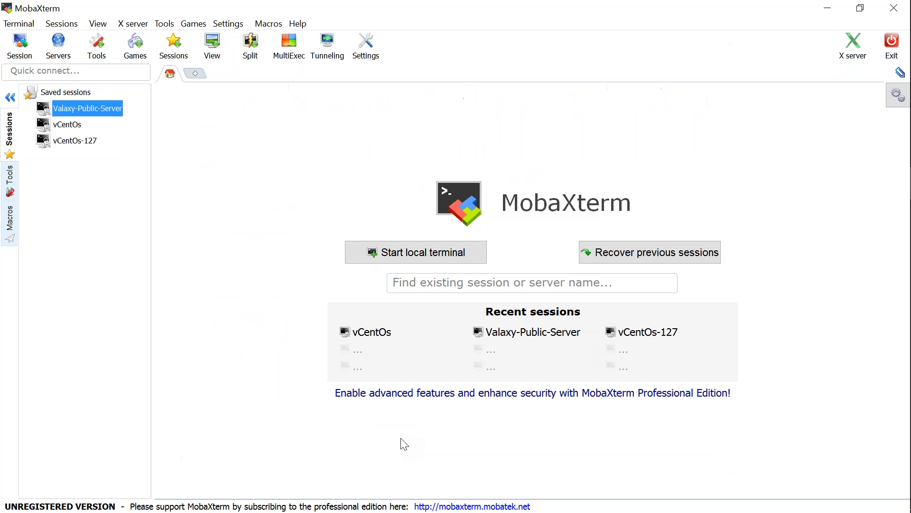
# Step: Connect to the Valaxy-Public-Server session and switch to the root user with sudo su -
pyautogui.doubleClick(104, 110)
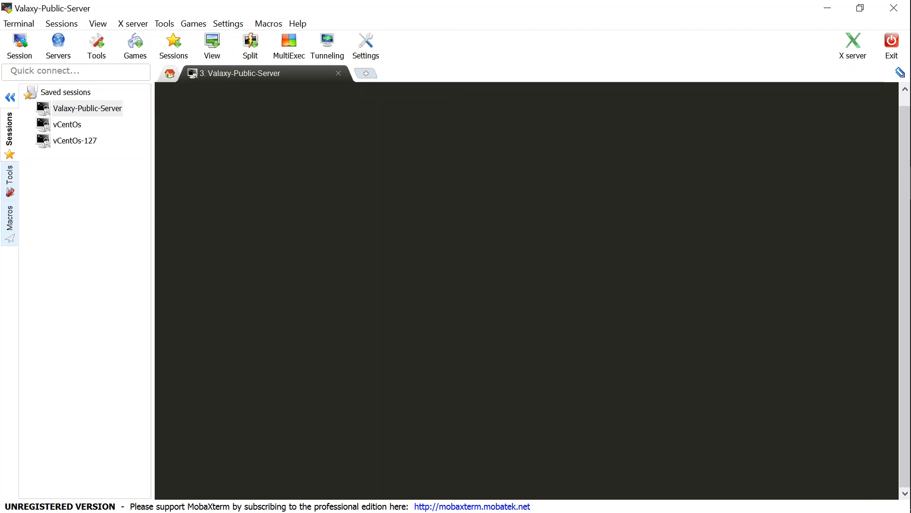
pyautogui.write('sudo')
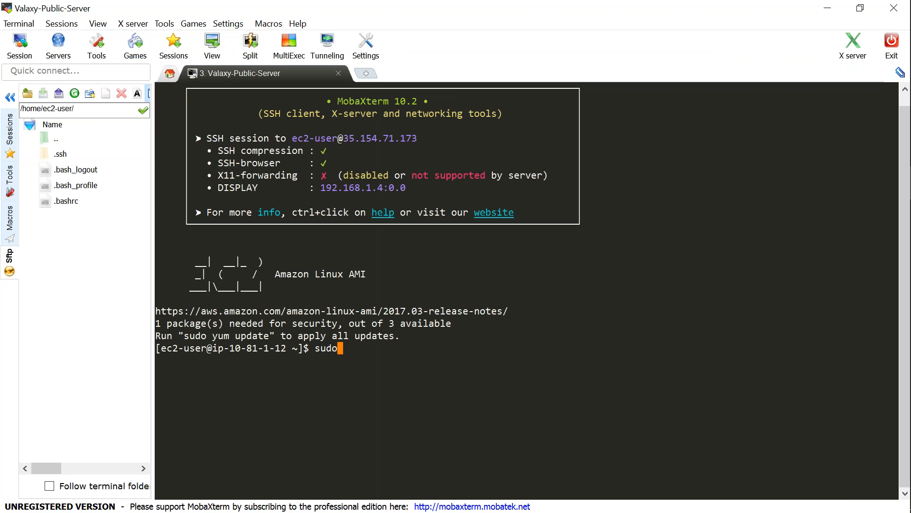
pyautogui.write(' s')
pyautogui.press('BackSpace')
pyautogui.write('u -')
pyautogui.press('Return')
# Step: Ping 8.8.8.8 from the public server to test its internet access, stopping after several replies
pyautogui.write('ping 8')
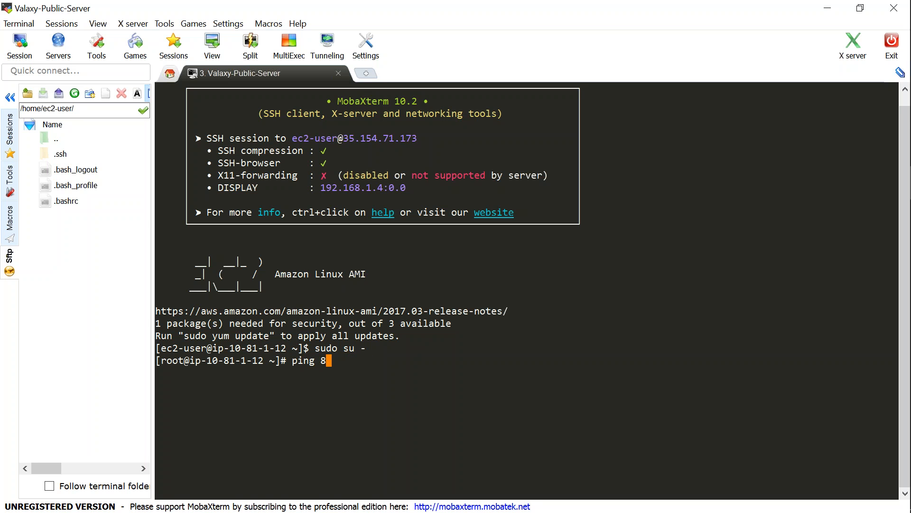
pyautogui.write('.8.8.8')
pyautogui.press('Return')
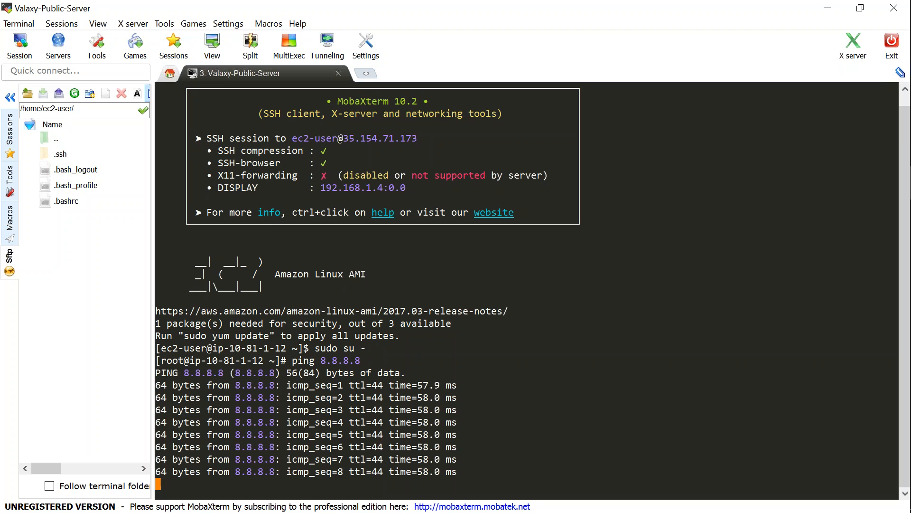
pyautogui.hotkey('ctrl', 'c')
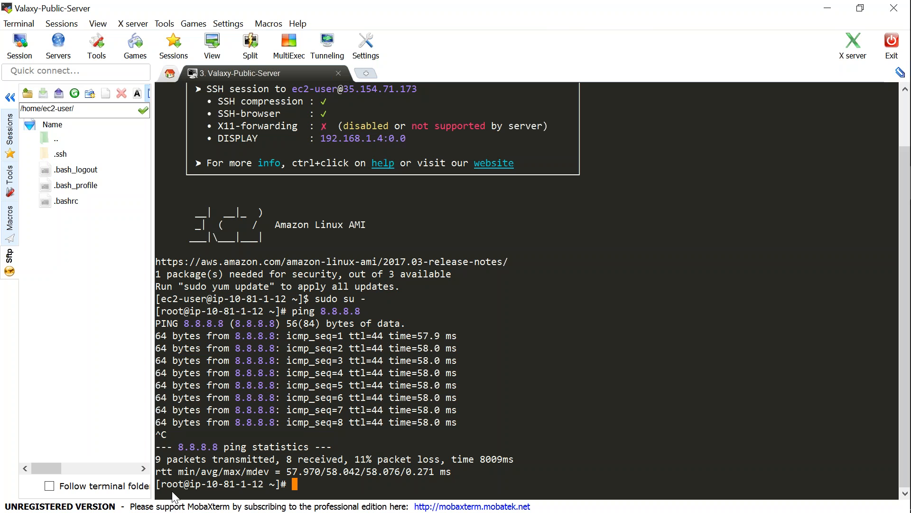
# Step: Switch to the EC2 console in Chrome and select only the Valaxy-NAT-Demo-Private-Server instance
pyautogui.moveTo(909, 190)
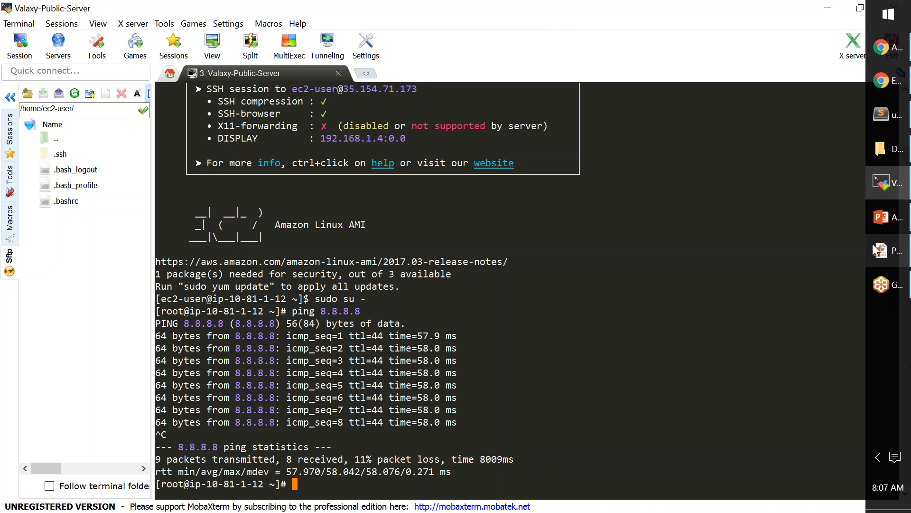
pyautogui.click(881, 81)
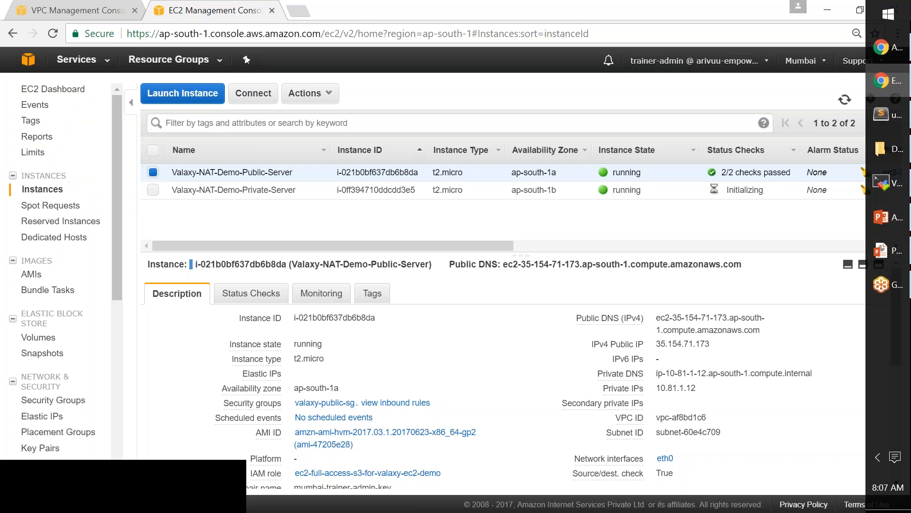
pyautogui.click(152, 174)
pyautogui.click(150, 189)
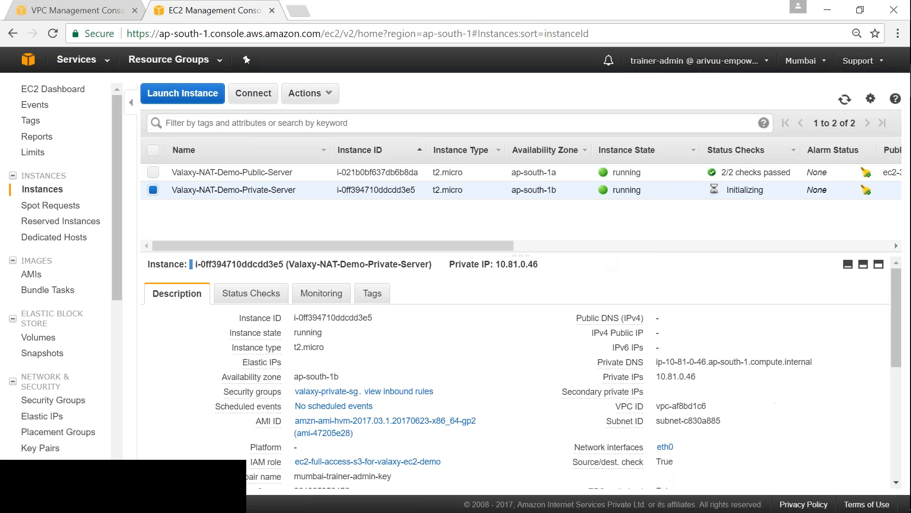
# Step: Load 35.154.71.173 in a new browser tab to check the public server's web page
pyautogui.click(298, 10)
pyautogui.hotkey('ctrl', 'v')
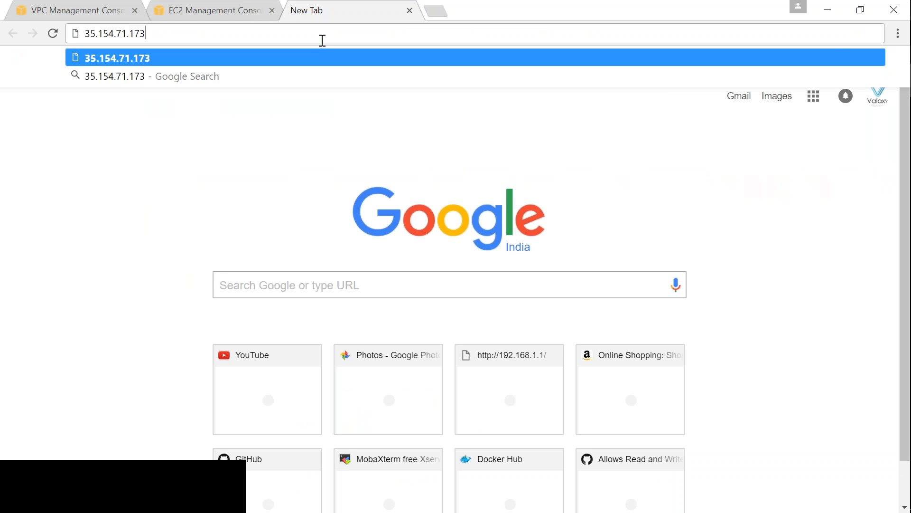
pyautogui.press('Return')
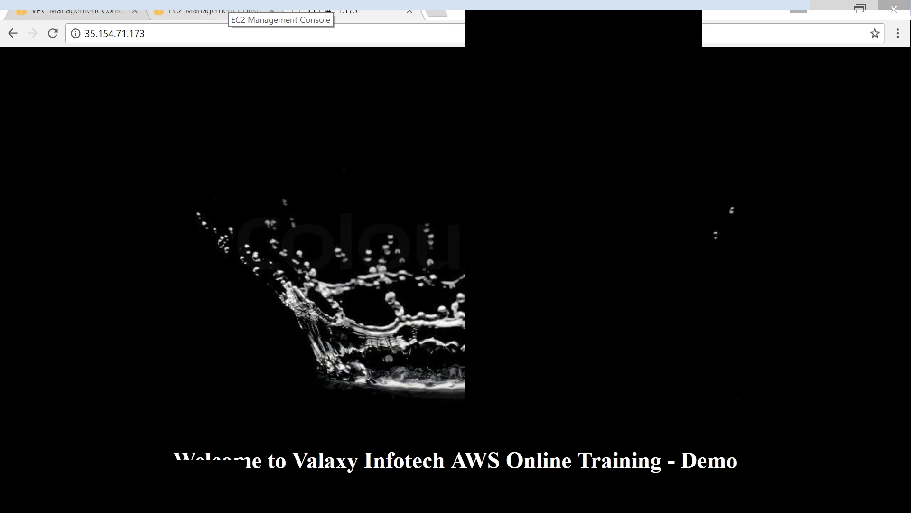
# Step: Return to the EC2 console and copy the private server's private IP, 10.81.0.46
pyautogui.click(223, 11)
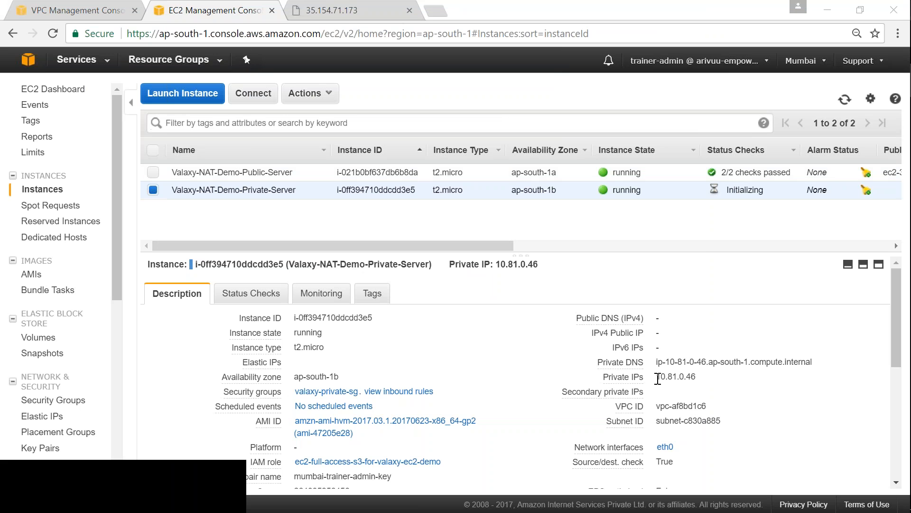
pyautogui.moveTo(658, 378); pyautogui.dragTo(696, 378)
pyautogui.hotkey('ctrl', 'c')
# Step: Switch to MobaXterm and duplicate the connected Valaxy-Public-Server session
pyautogui.moveTo(908, 223)
pyautogui.click(888, 190)
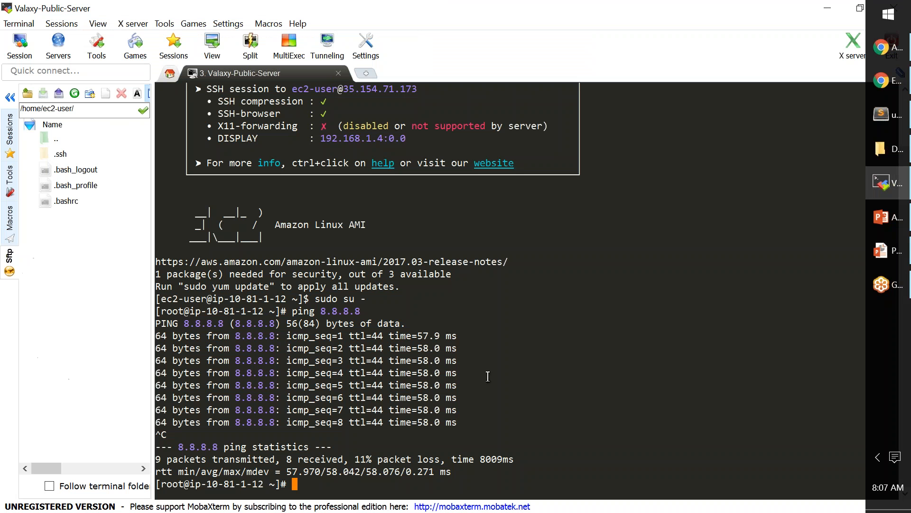
pyautogui.rightClick(280, 74)
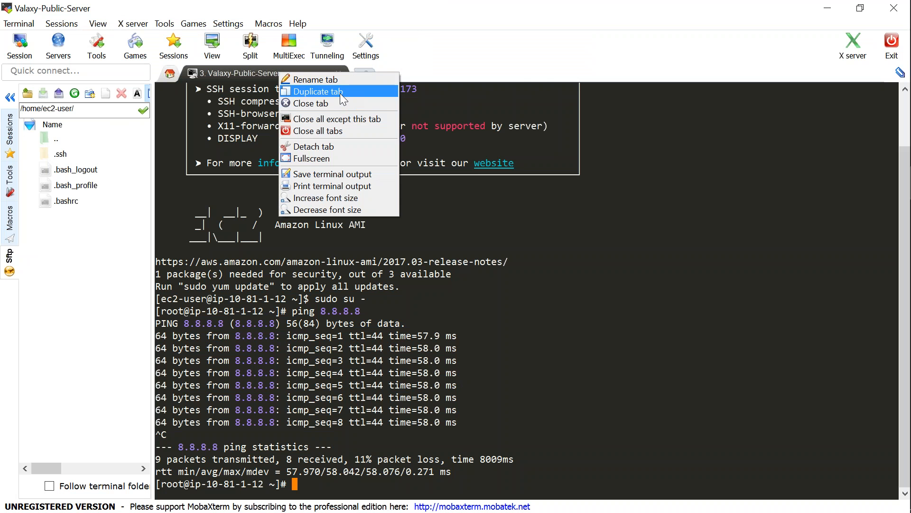
pyautogui.click(317, 91)
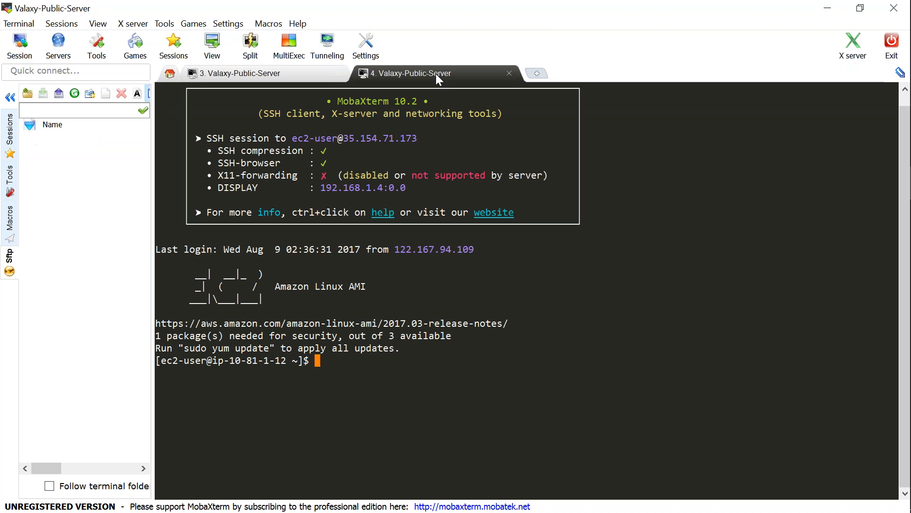
pyautogui.write('ssh ')
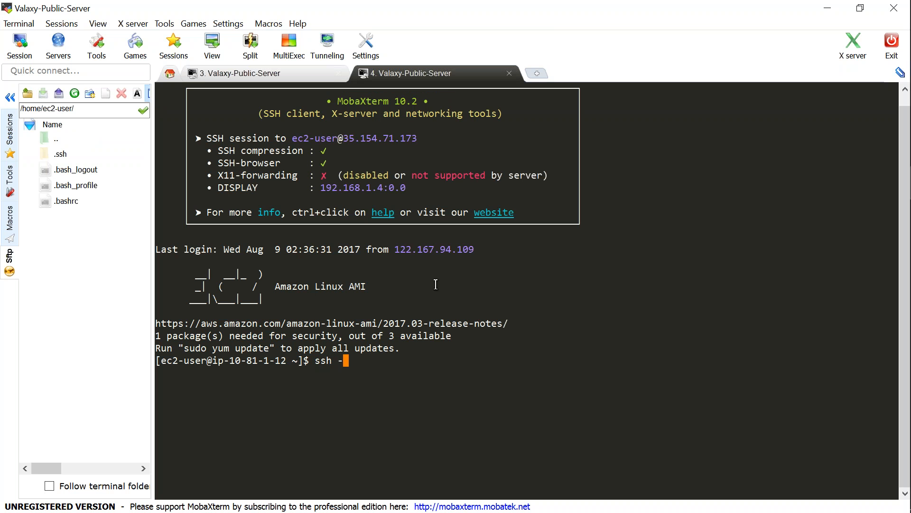
pyautogui.write('ec2@')
pyautogui.press('BackSpace')
pyautogui.write('-user@')
pyautogui.rightClick(475, 374)
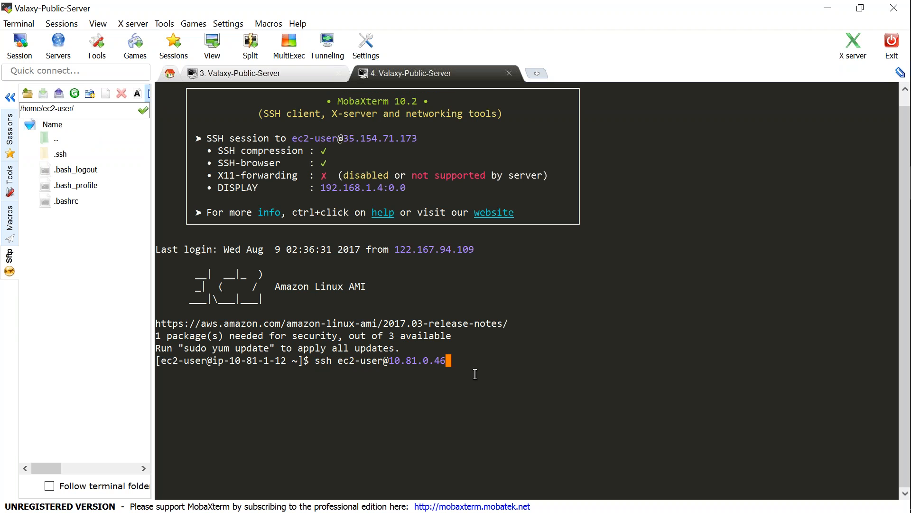
pyautogui.press('Return')
pyautogui.write('yes')
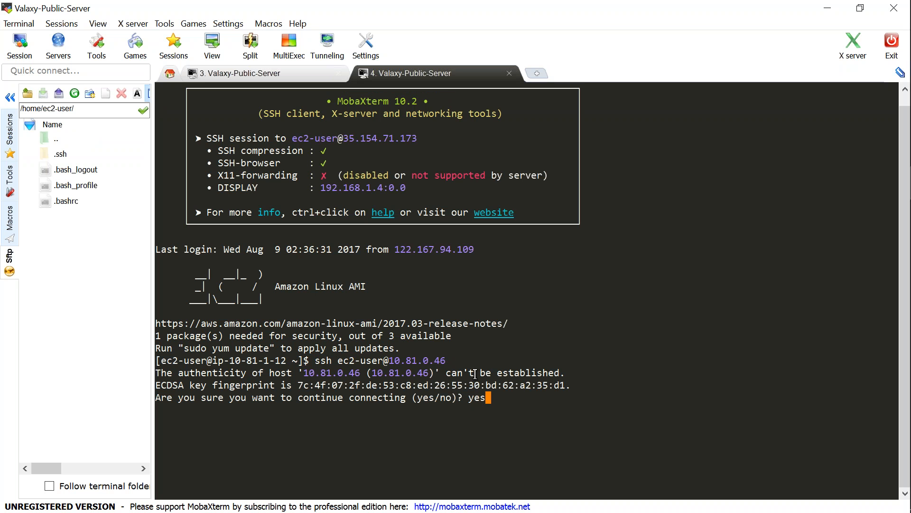
pyautogui.press('Return')
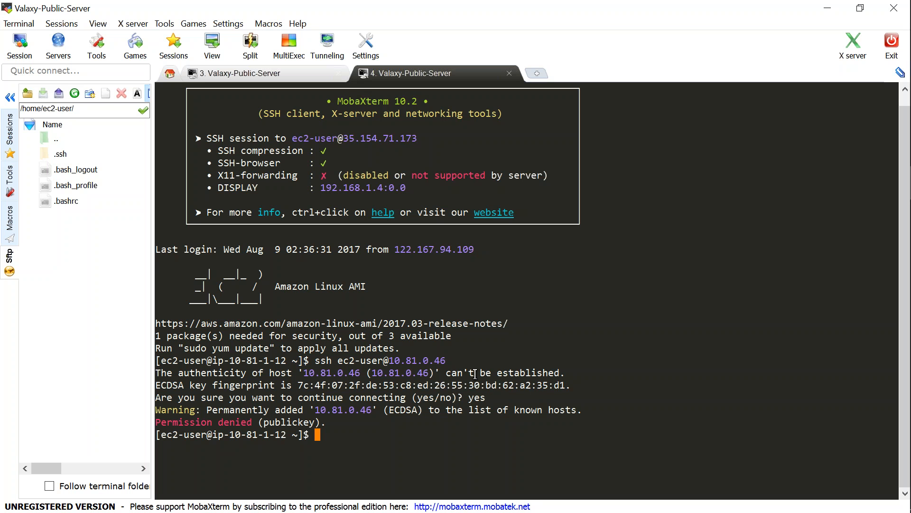
pyautogui.click(209, 498)
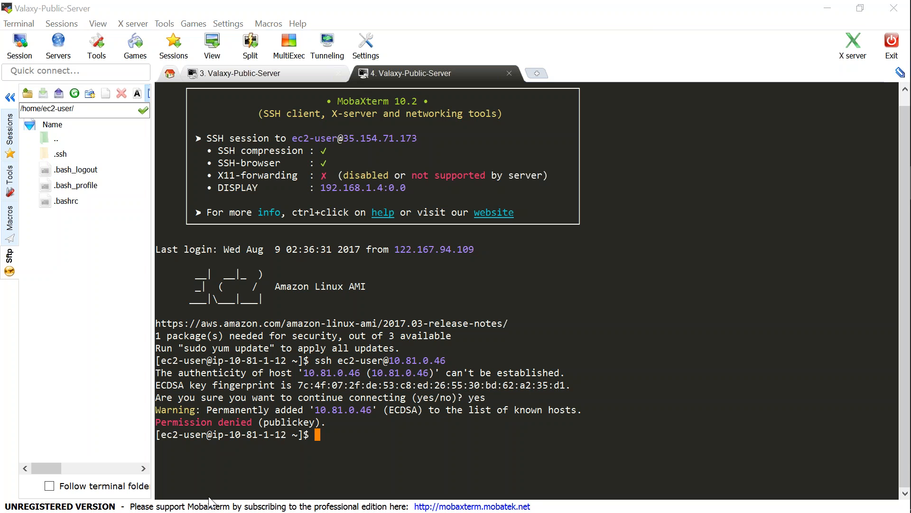
pyautogui.click(692, 458)
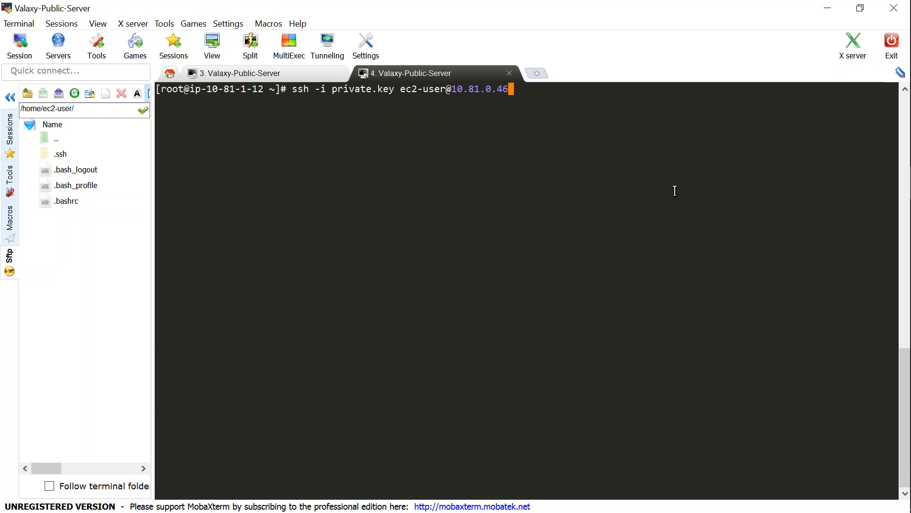
pyautogui.press('Return')
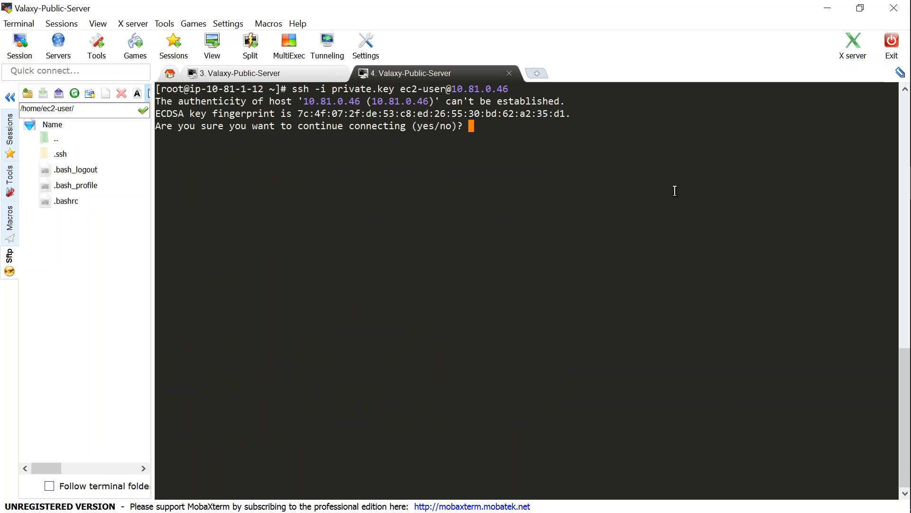
pyautogui.write('yes')
pyautogui.press('Return')
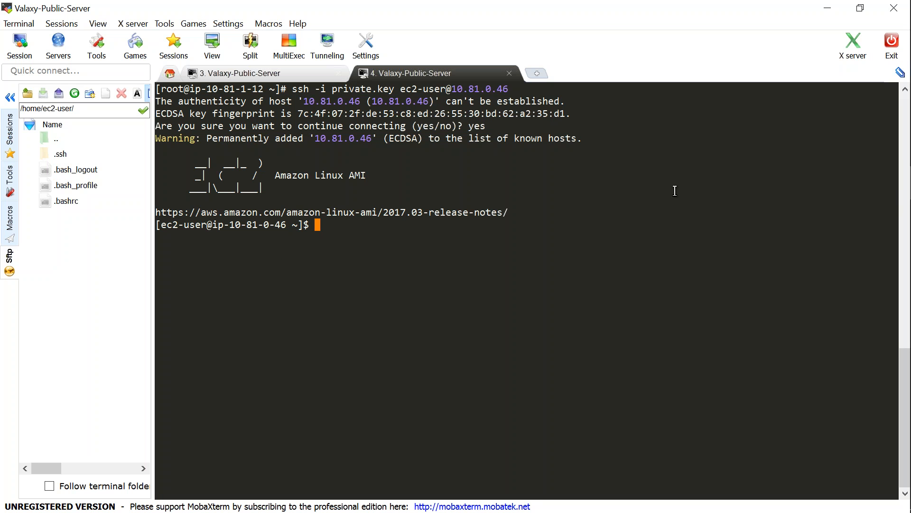
# Step: Ping 8.8.8.8 from the private server to test its internet access
pyautogui.write('ping')
pyautogui.write('8.8.8.8')
pyautogui.press('Return')
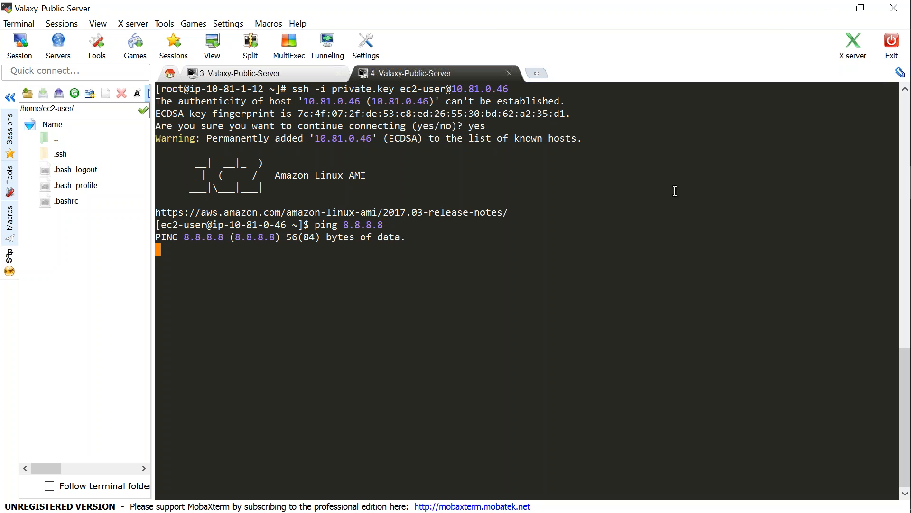
# Step: Rename the duplicated session's tab to Valaxy-Private-Server
pyautogui.rightClick(440, 74)
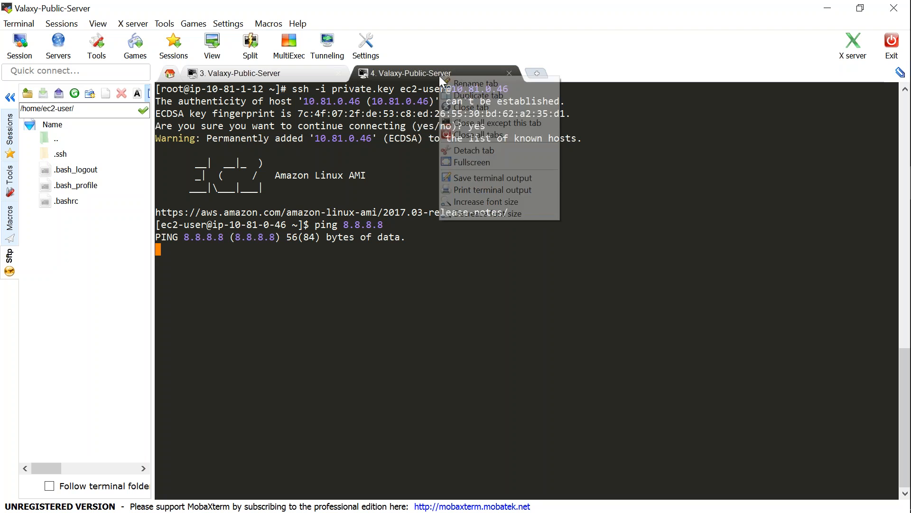
pyautogui.click(472, 85)
pyautogui.click(449, 239)
pyautogui.moveTo(459, 241); pyautogui.dragTo(445, 242)
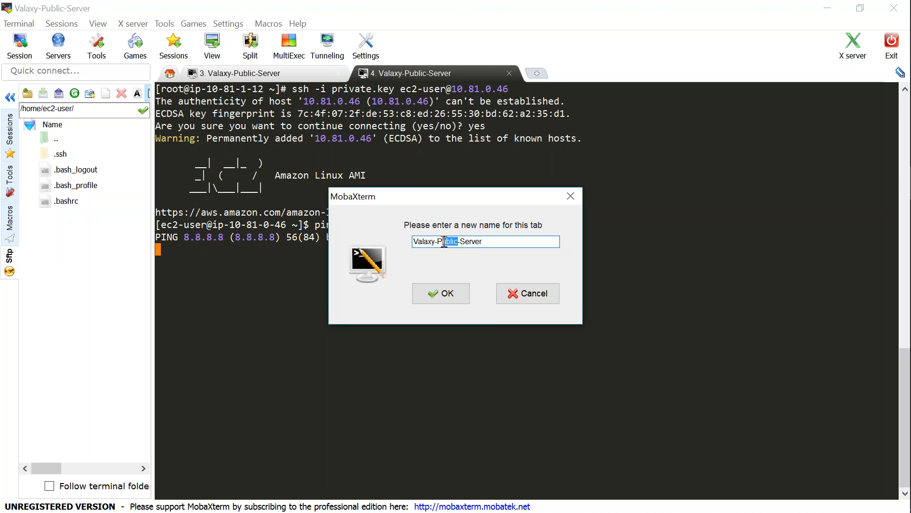
pyautogui.write('rivate')
pyautogui.click(447, 298)
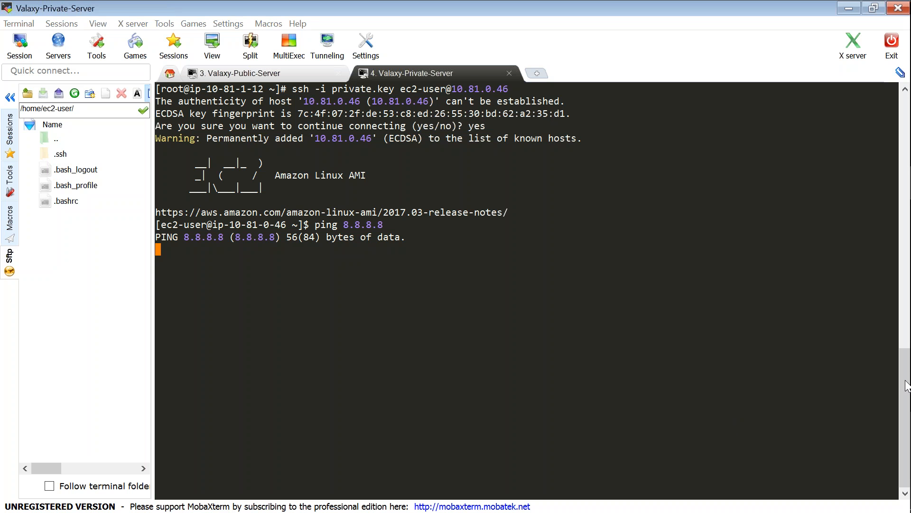
# Step: Switch to the EC2 console, begin launching a new instance and search the community AMIs for nat
pyautogui.press('super')
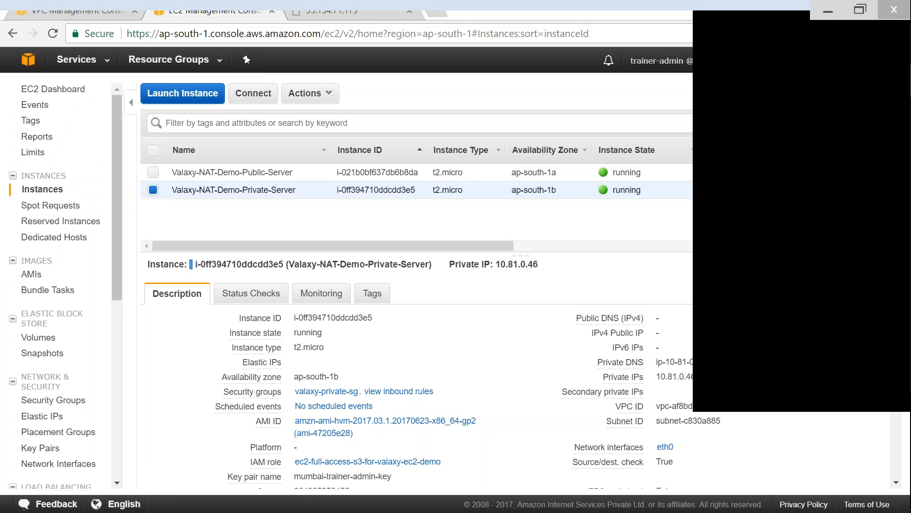
pyautogui.click(191, 94)
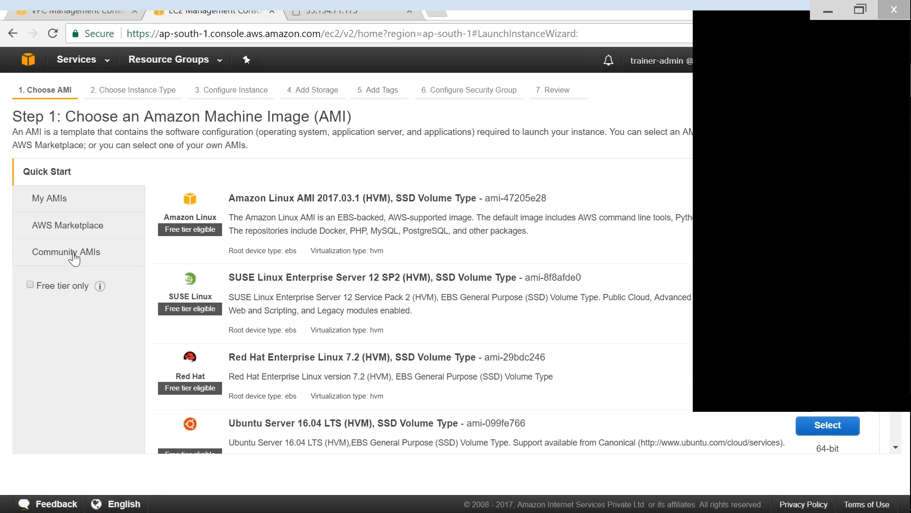
pyautogui.click(74, 258)
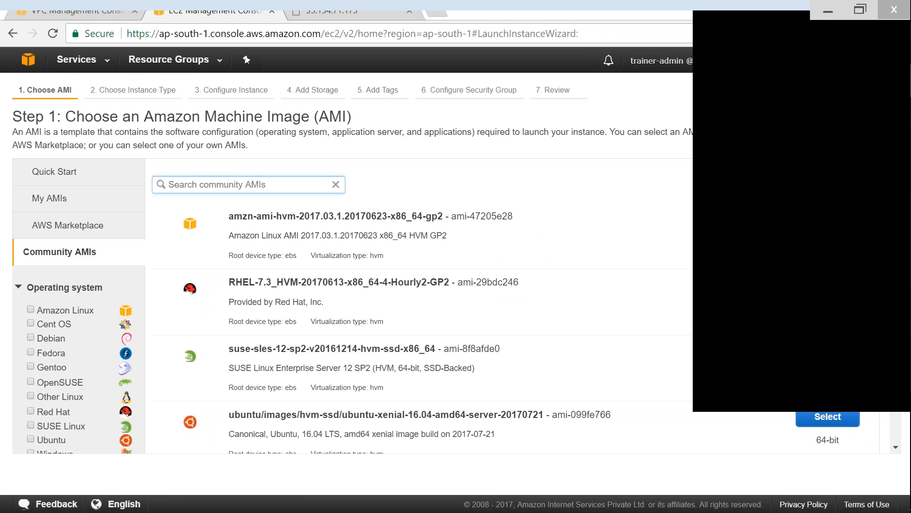
pyautogui.write('nat')
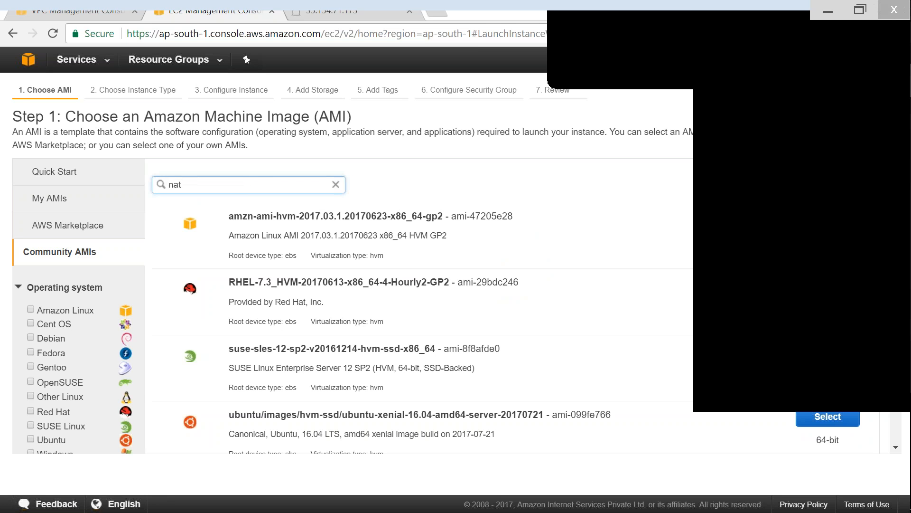
pyautogui.press('Return')
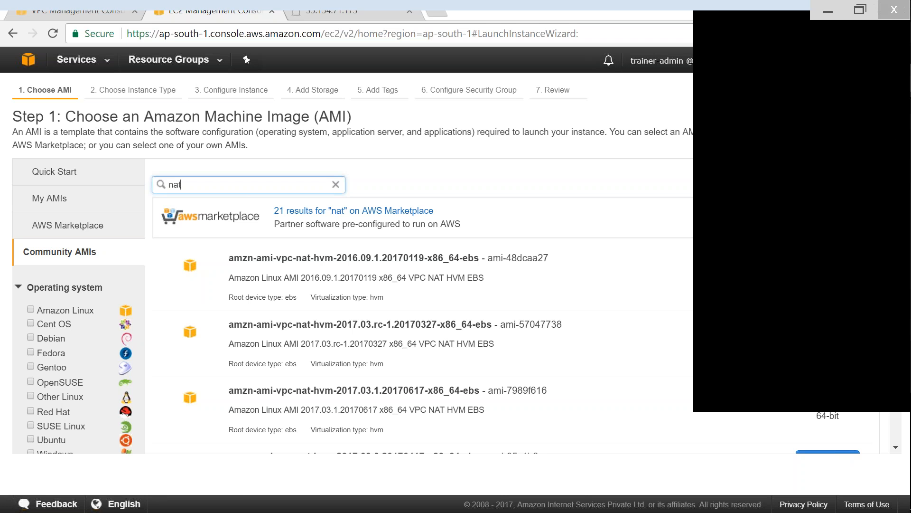
pyautogui.click(886, 32)
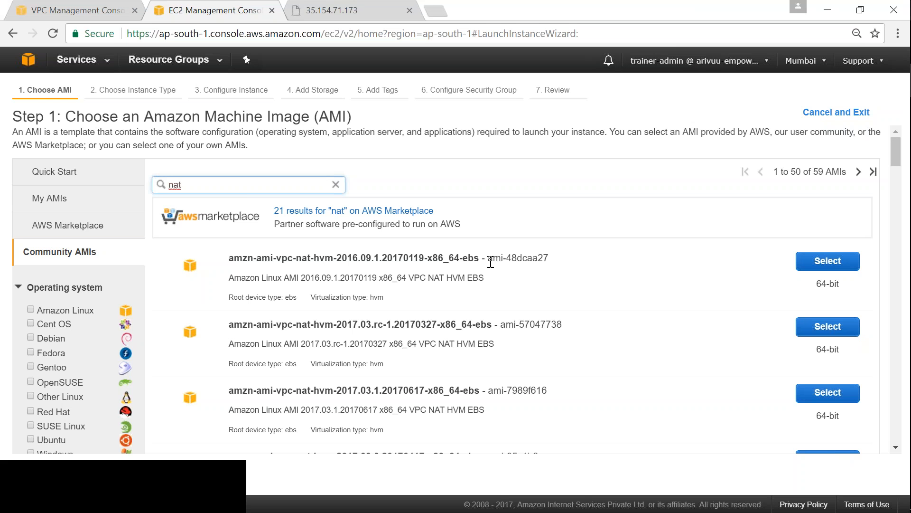
# Step: Choose the AMI amzn-ami-vpc-nat-hvm-2017.03.1.20170617-x86_64-ebs, keep the t2.micro type and continue to the instance details
pyautogui.moveTo(229, 258); pyautogui.dragTo(315, 259)
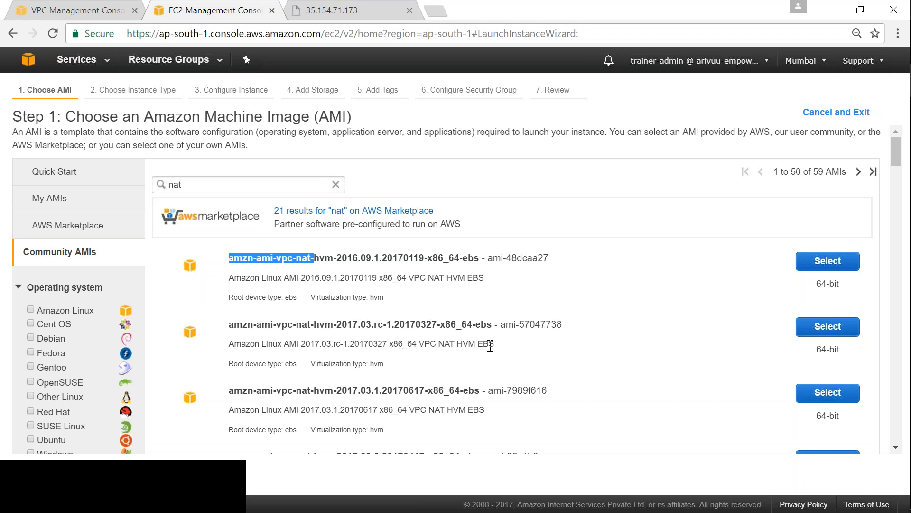
pyautogui.moveTo(342, 389); pyautogui.dragTo(369, 389)
pyautogui.moveTo(378, 325)
pyautogui.mouseDown()
pyautogui.moveTo(394, 324)
pyautogui.moveTo(363, 313)
pyautogui.moveTo(370, 316)
pyautogui.mouseUp()
pyautogui.scroll(-3, 394, 327)
pyautogui.click(371, 315)
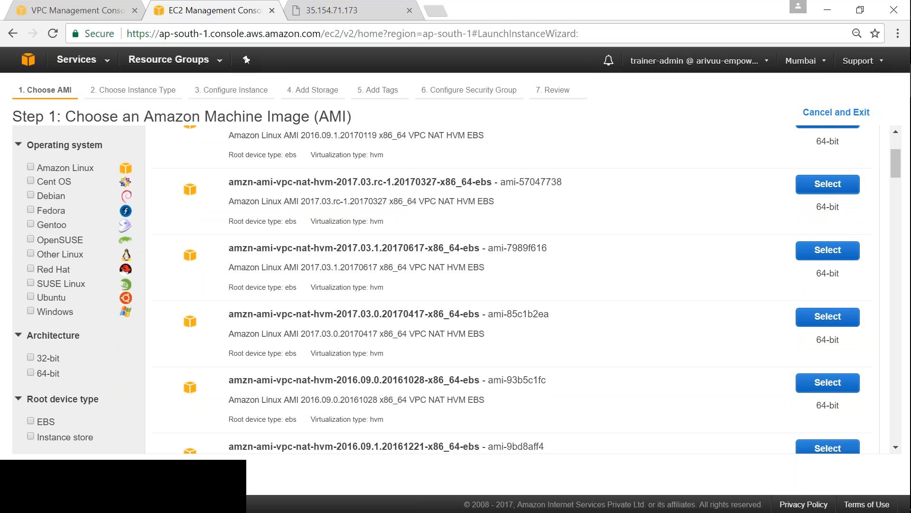
pyautogui.moveTo(361, 247); pyautogui.dragTo(404, 248)
pyautogui.click(364, 252)
pyautogui.moveTo(337, 248); pyautogui.dragTo(375, 248)
pyautogui.click(823, 259)
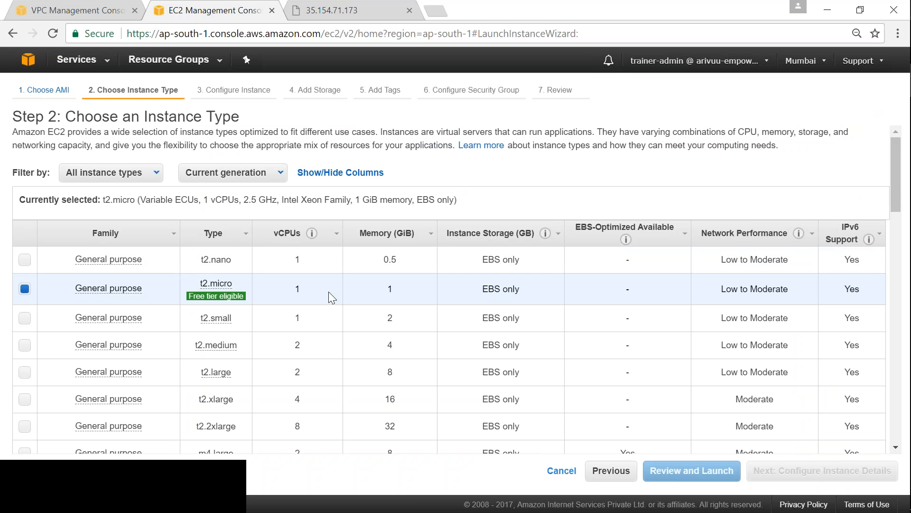
pyautogui.moveTo(239, 290)
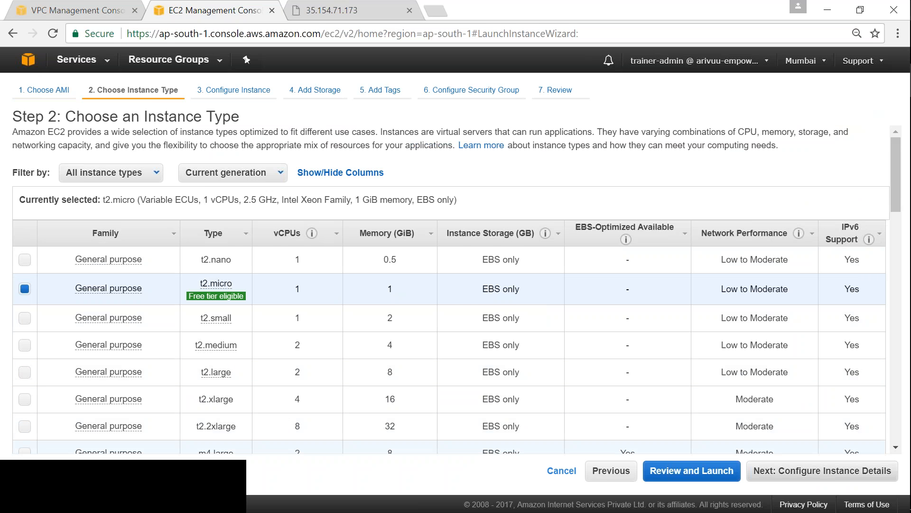
pyautogui.click(797, 471)
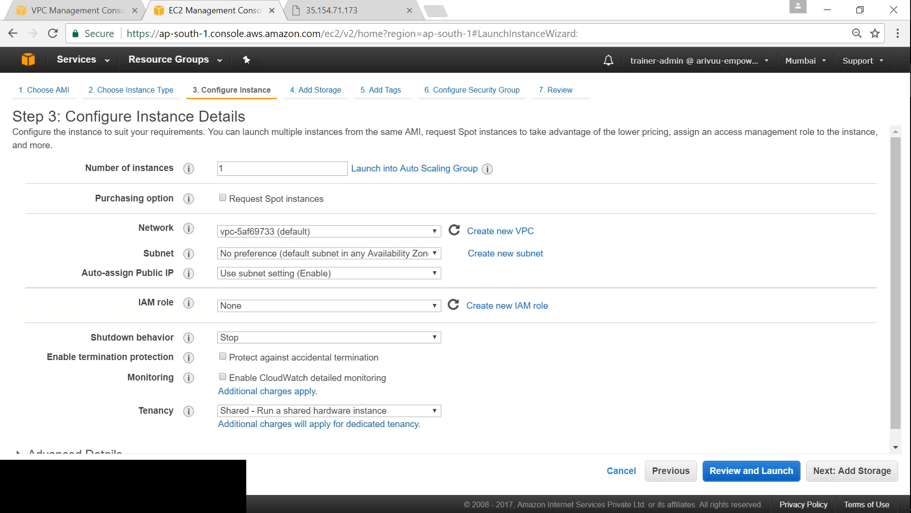
# Step: Select the default subnet in ap-south-1a, disable auto-assigning a public IP and continue past the unchanged storage settings
pyautogui.click(400, 256)
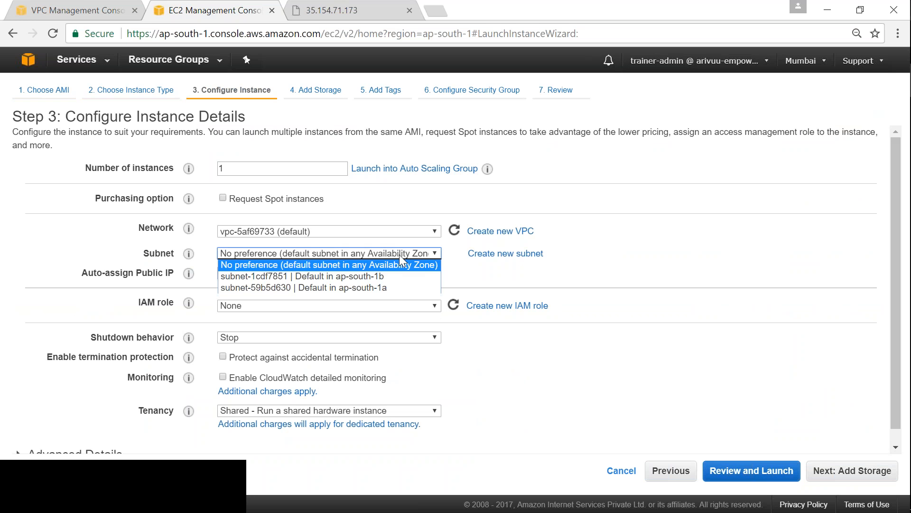
pyautogui.click(383, 288)
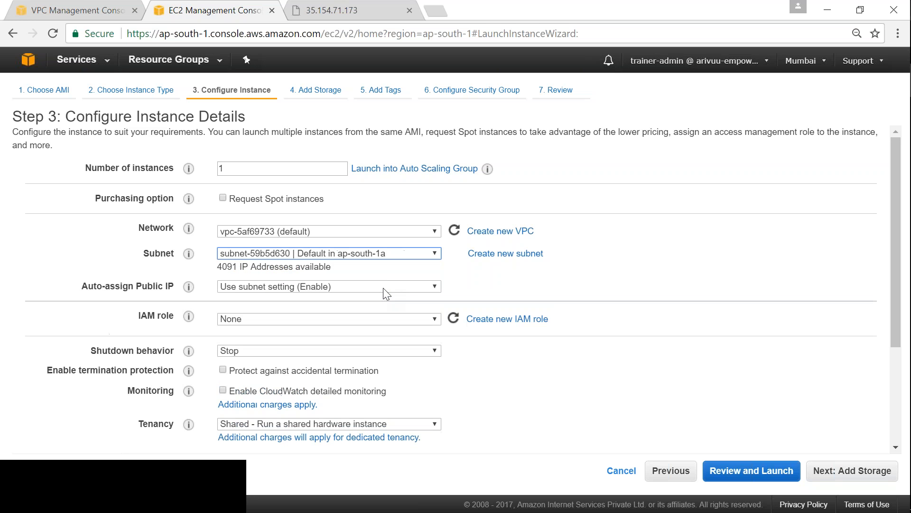
pyautogui.click(293, 287)
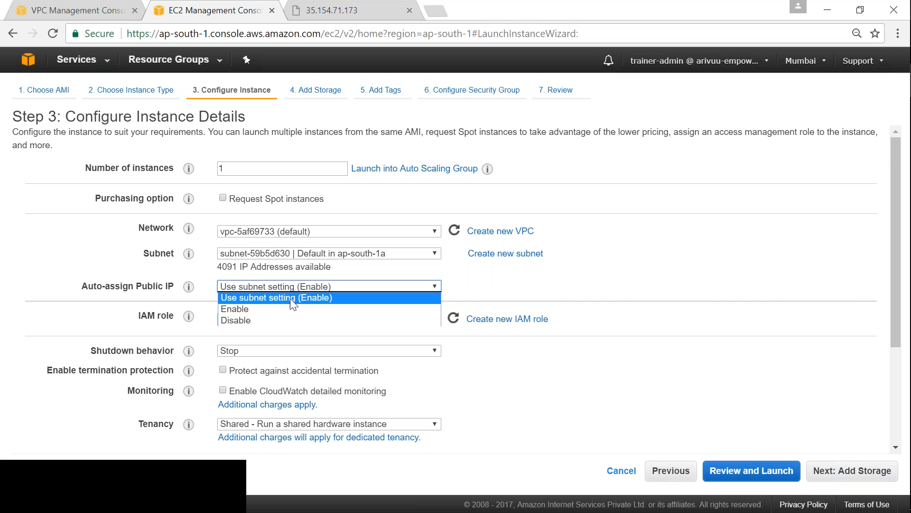
pyautogui.click(267, 311)
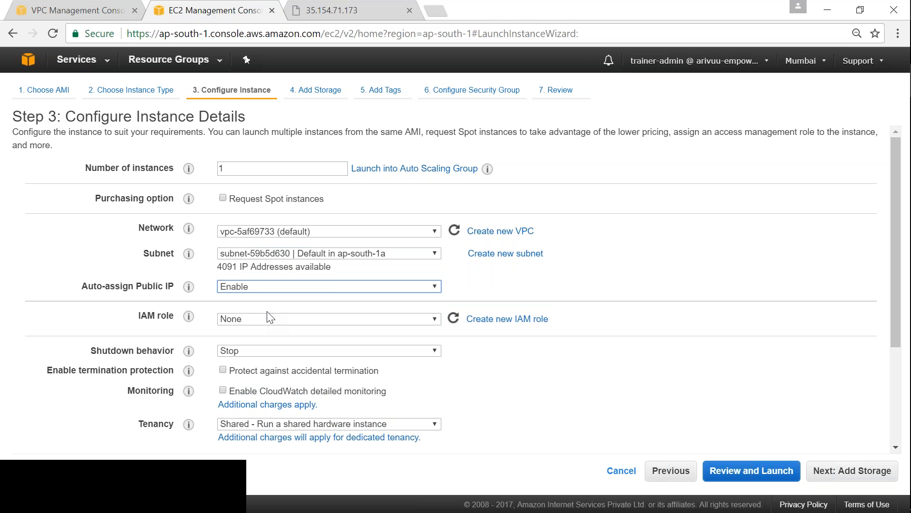
pyautogui.click(264, 287)
pyautogui.click(257, 320)
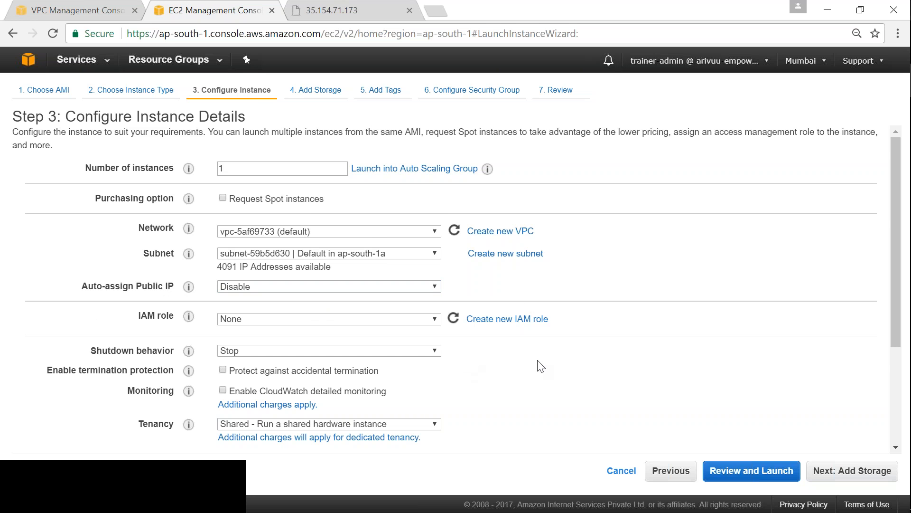
pyautogui.scroll(-3, 541, 367)
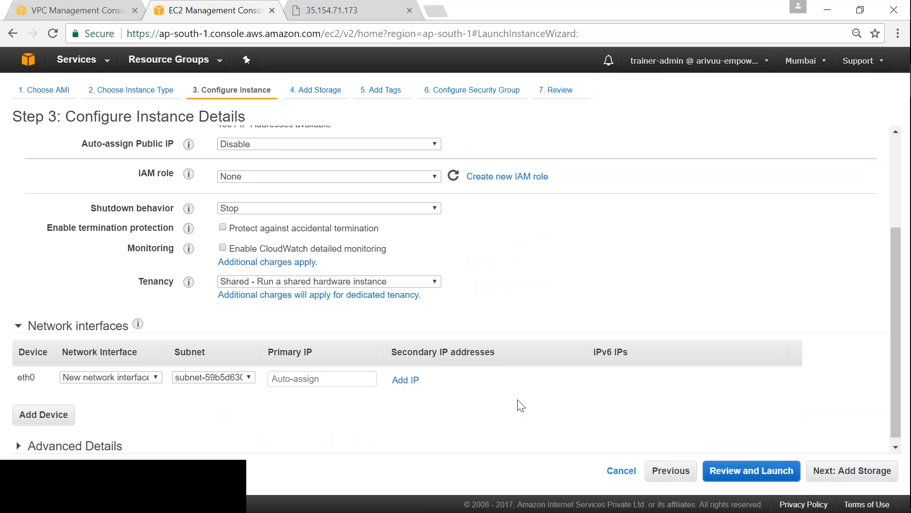
pyautogui.scroll(2, 523, 411)
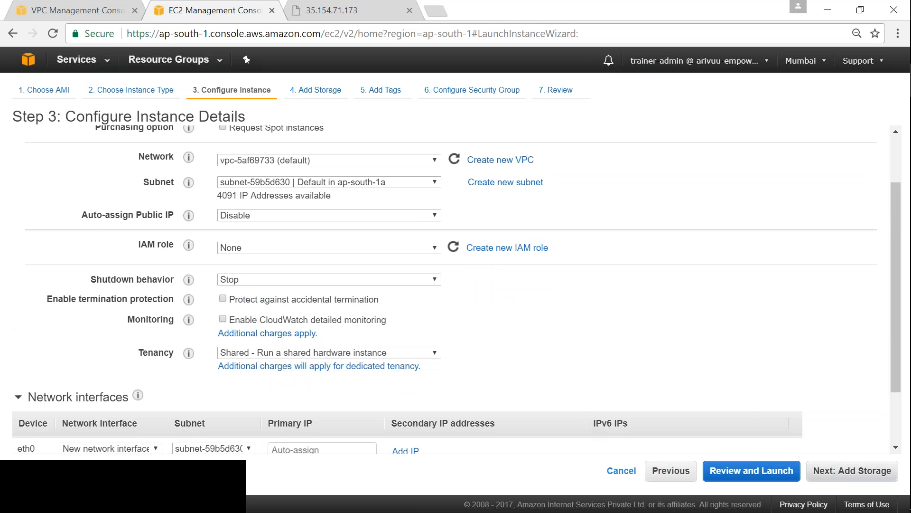
pyautogui.click(851, 472)
pyautogui.click(851, 472)
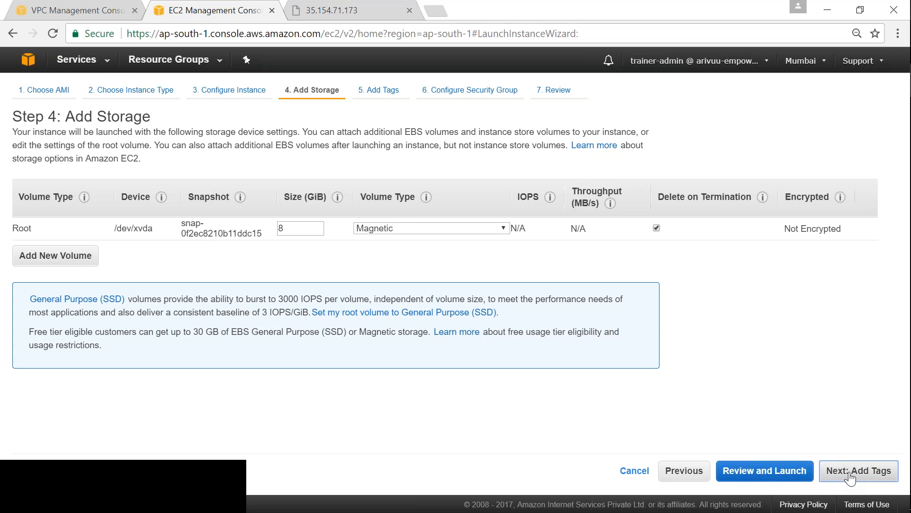
# Step: Tag the instance with the key Name and value Valaxy-NAT-Demo-NAT-Server, and continue to the security group settings
pyautogui.click(43, 291)
pyautogui.write('Name')
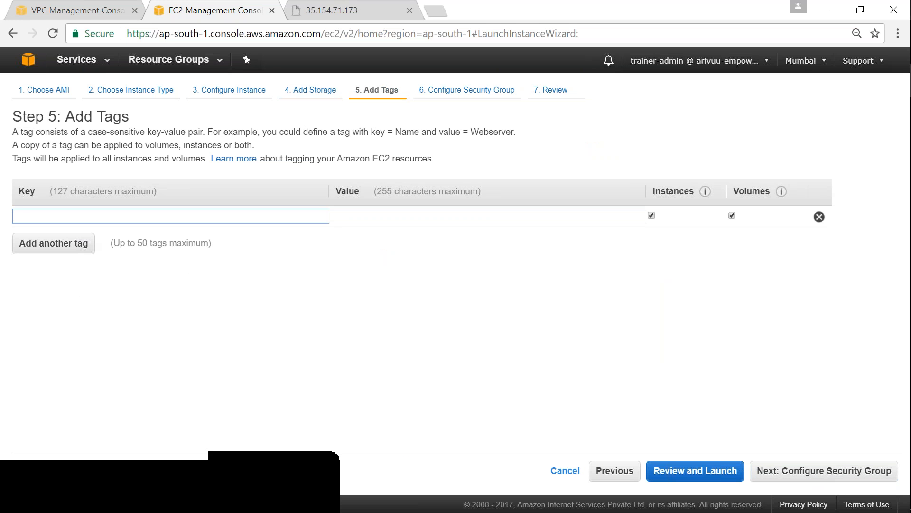
pyautogui.press('Tab')
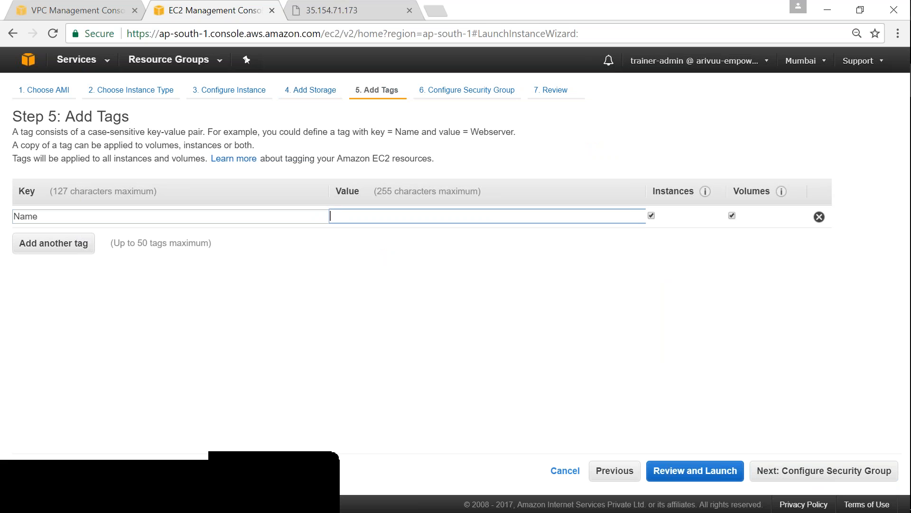
pyautogui.write('Valaxy')
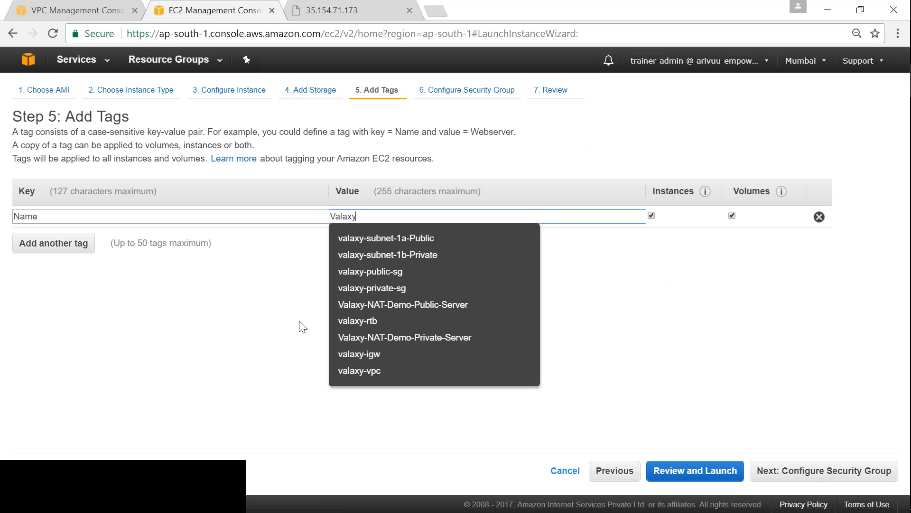
pyautogui.click(398, 304)
pyautogui.doubleClick(411, 218)
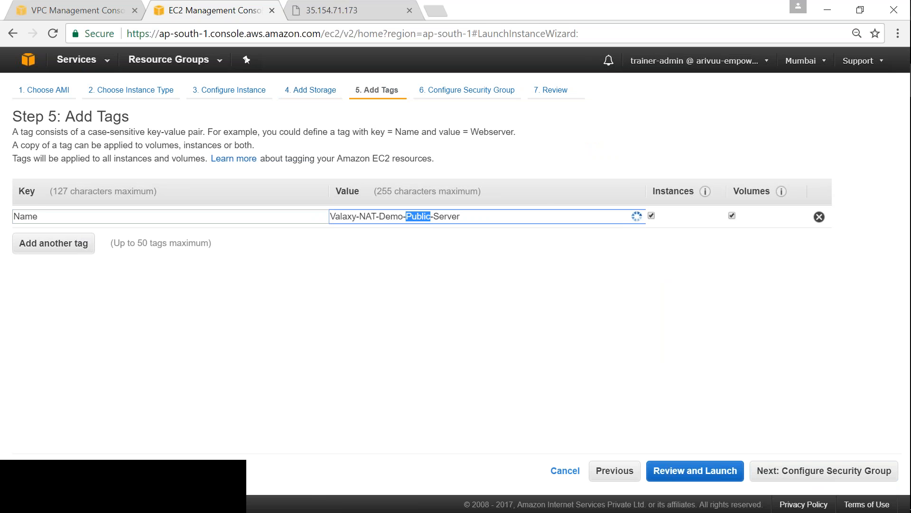
pyautogui.write('NAT')
pyautogui.click(845, 471)
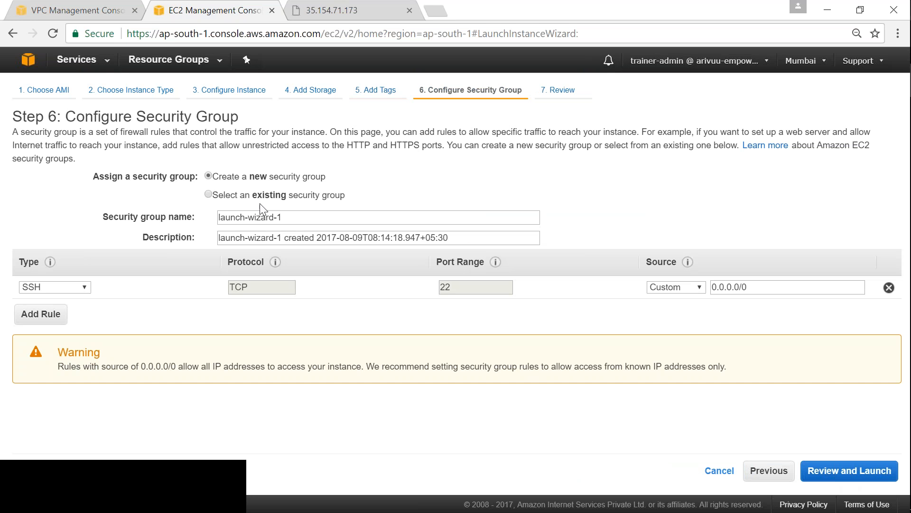
# Step: Assign the existing default security group sg-fedcef97 and make General Purpose (SSD) the default boot volume for all instance launches
pyautogui.click(208, 194)
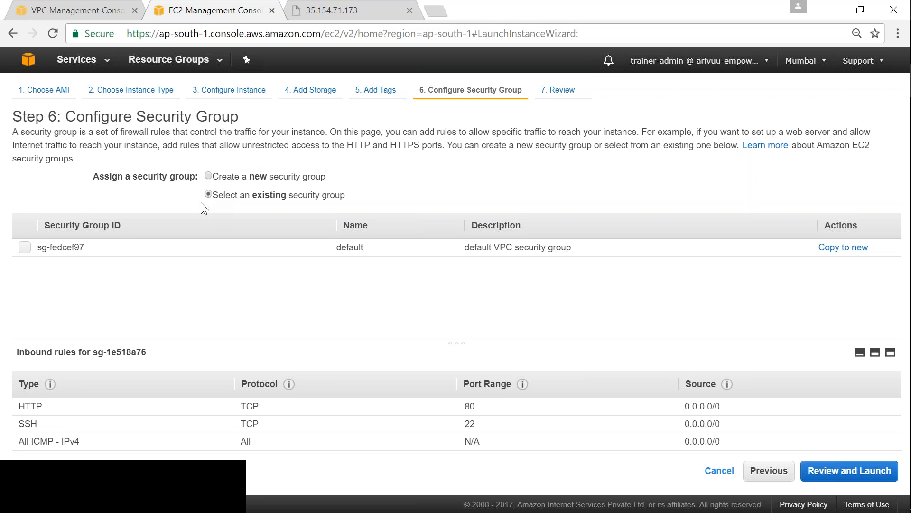
pyautogui.click(24, 247)
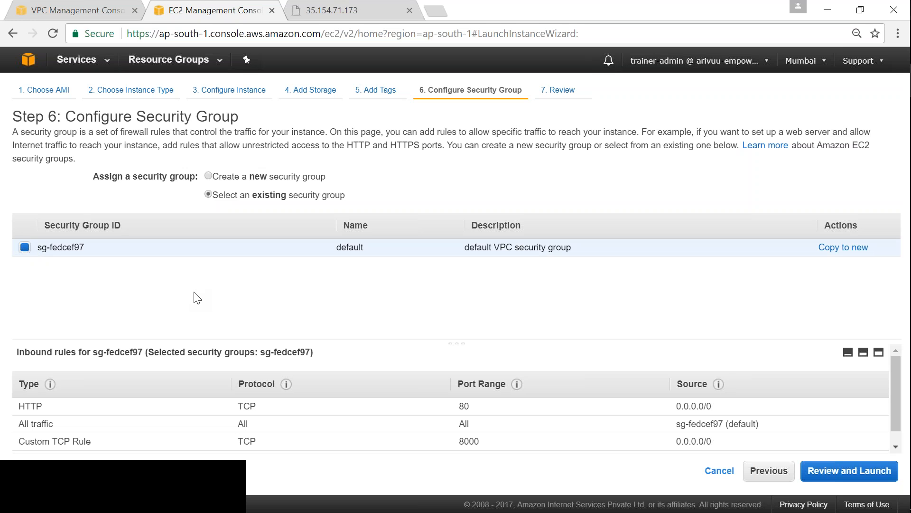
pyautogui.moveTo(895, 418); pyautogui.dragTo(906, 455)
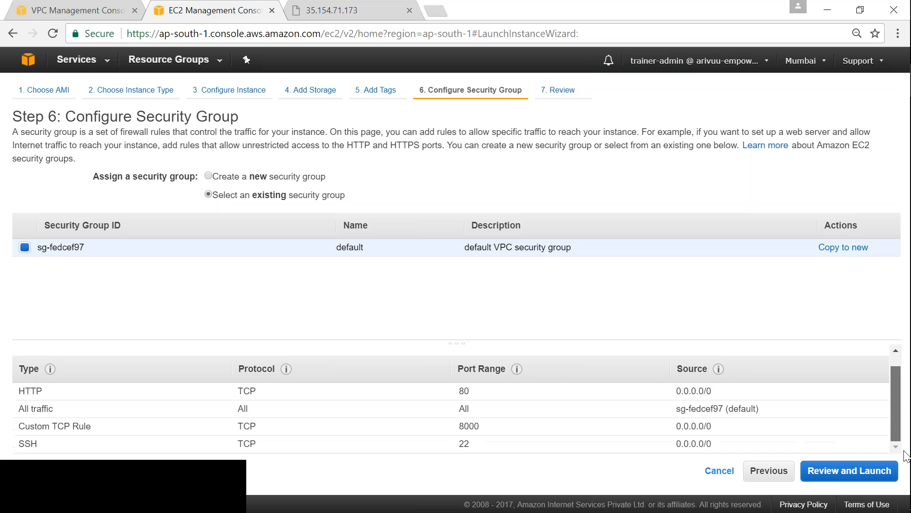
pyautogui.scroll(2, 907, 455)
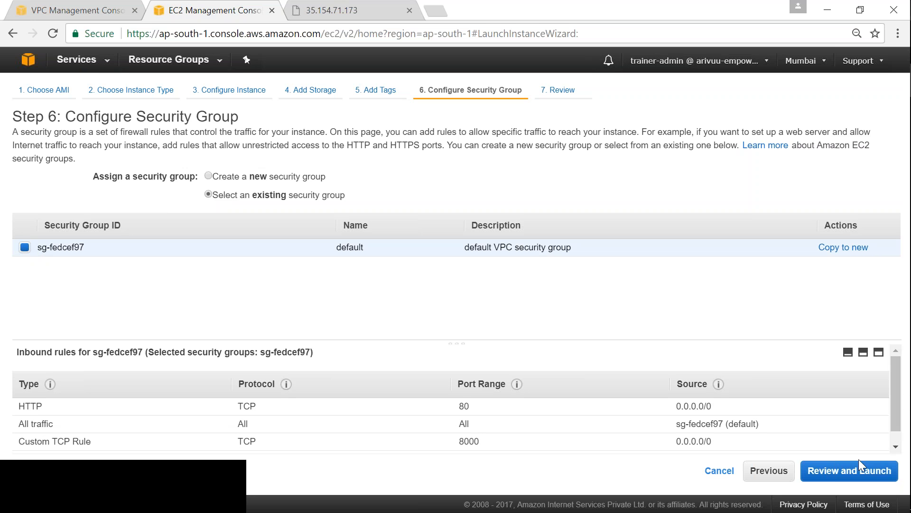
pyautogui.click(850, 471)
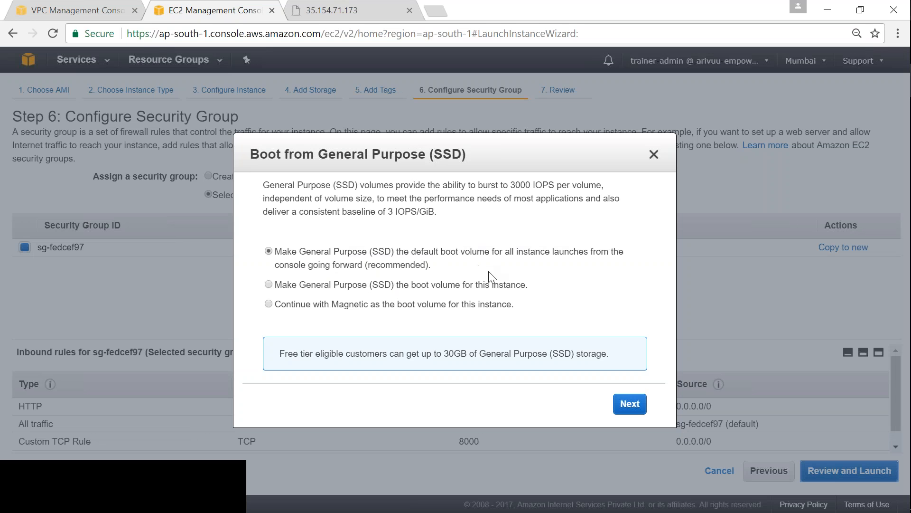
pyautogui.click(637, 409)
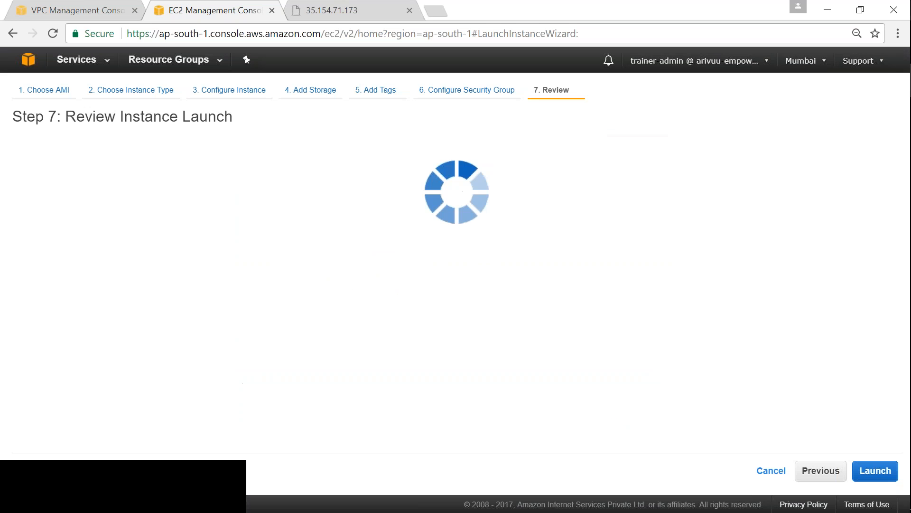
# Step: Edit the instance details to use the valaxy-vpc network with subnet valaxy-subnet-1a-Public, and accept the network change
pyautogui.scroll(-6, 631, 407)
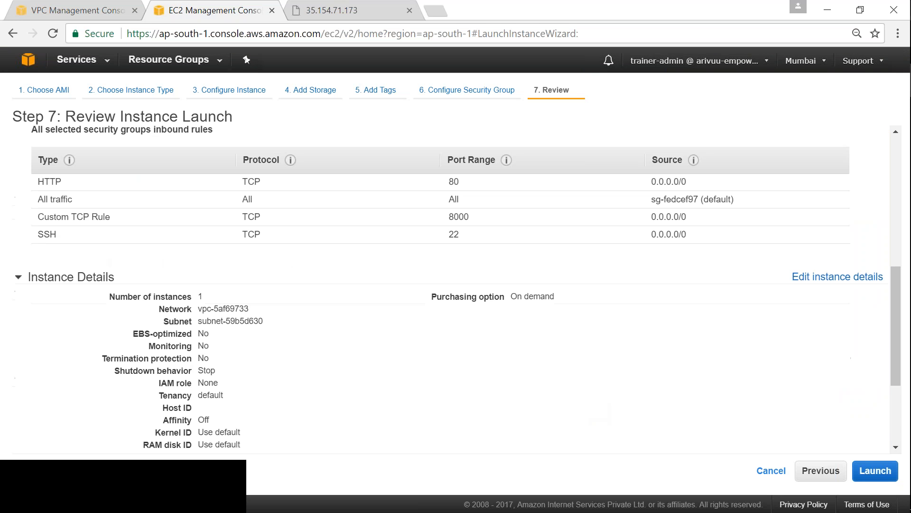
pyautogui.scroll(-2, 773, 305)
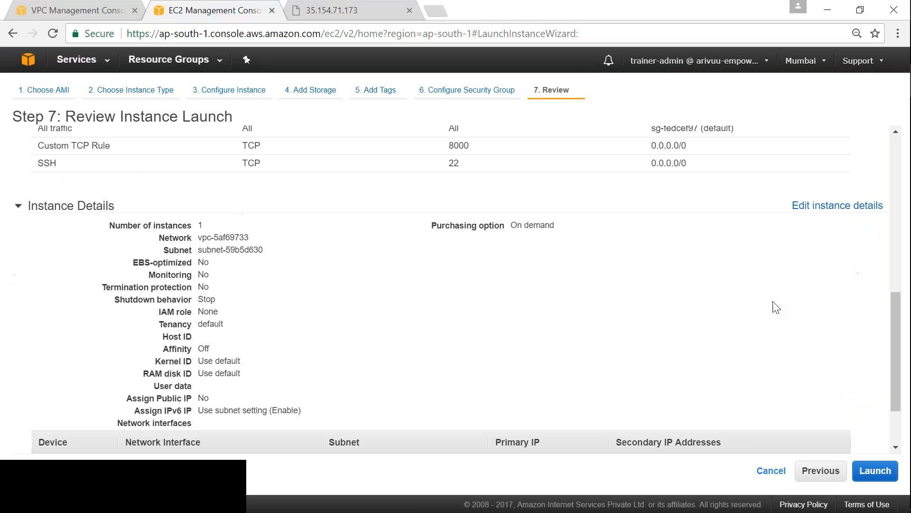
pyautogui.click(837, 210)
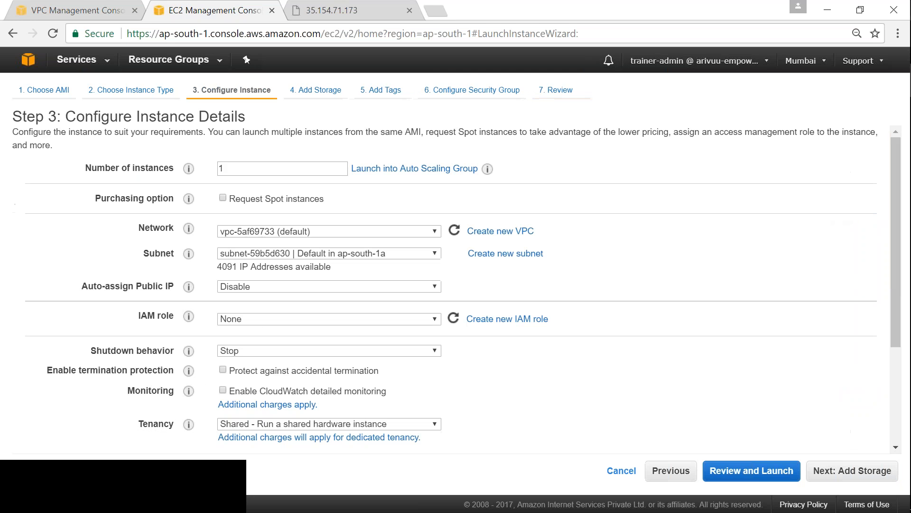
pyautogui.click(354, 233)
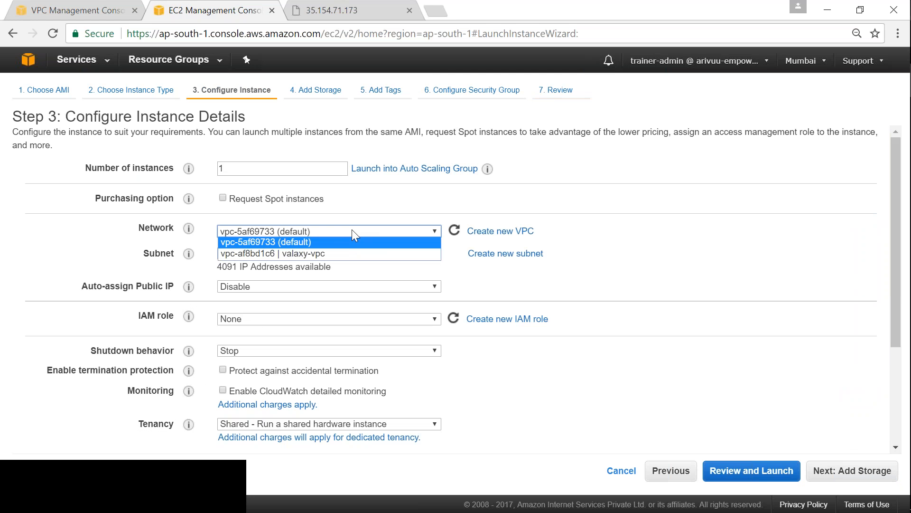
pyautogui.click(297, 254)
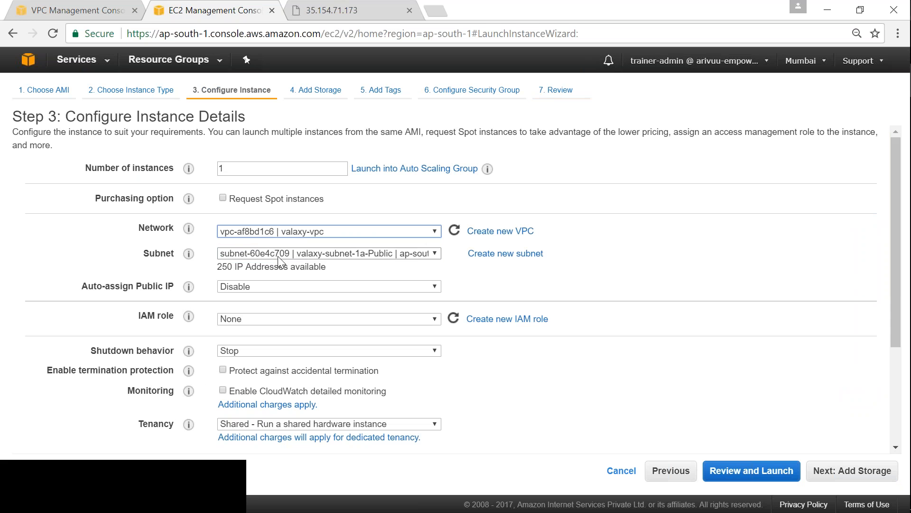
pyautogui.click(338, 254)
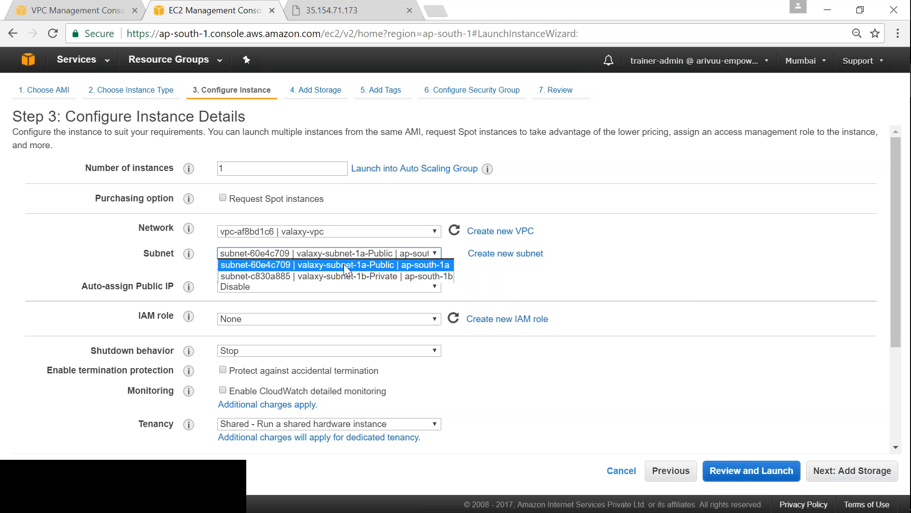
pyautogui.click(343, 264)
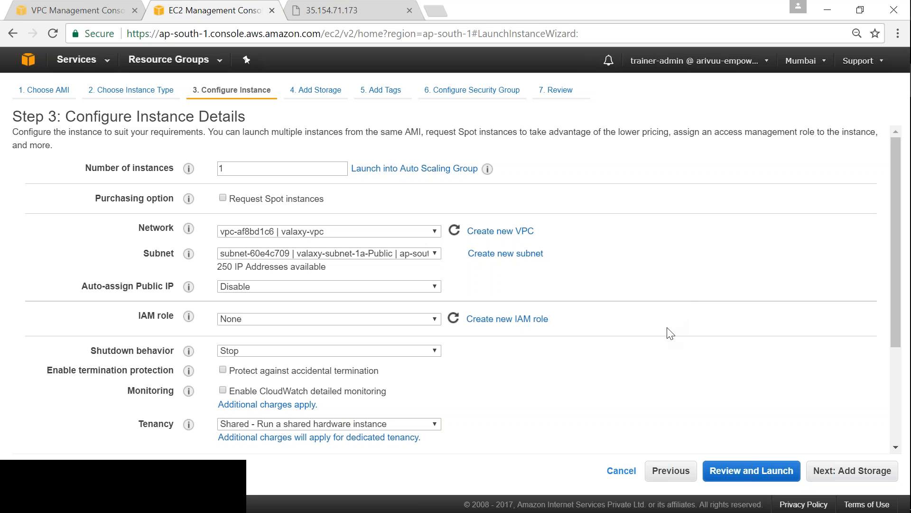
pyautogui.click(763, 475)
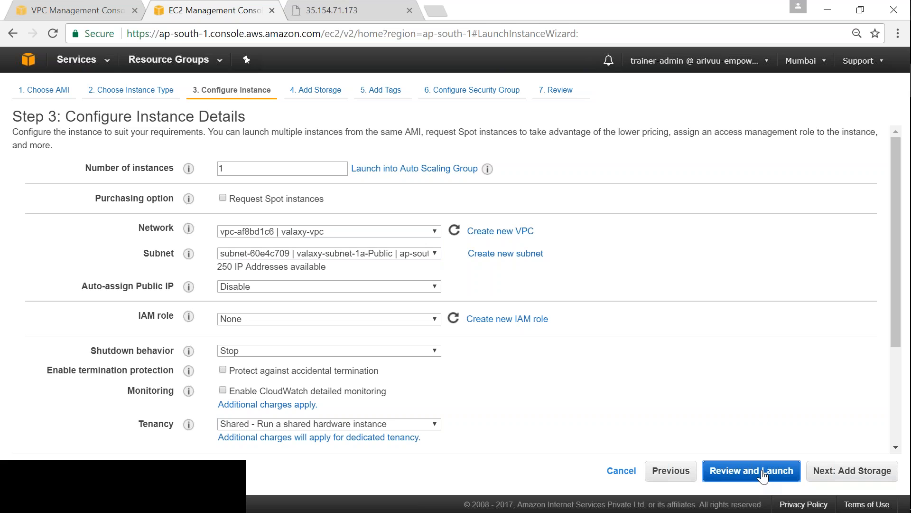
pyautogui.click(245, 294)
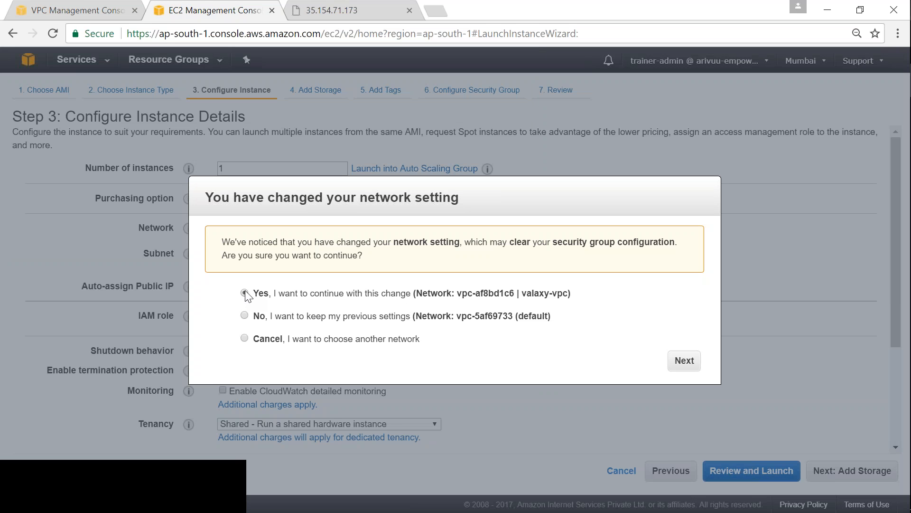
pyautogui.click(684, 362)
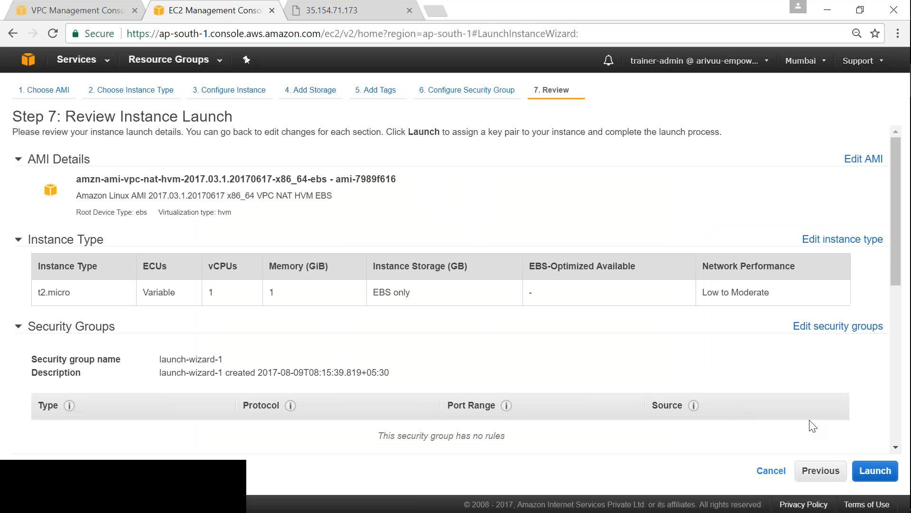
# Step: Assign the existing security group valaxy-public-sg to the instance and proceed with the launch to the key pair selection
pyautogui.click(863, 328)
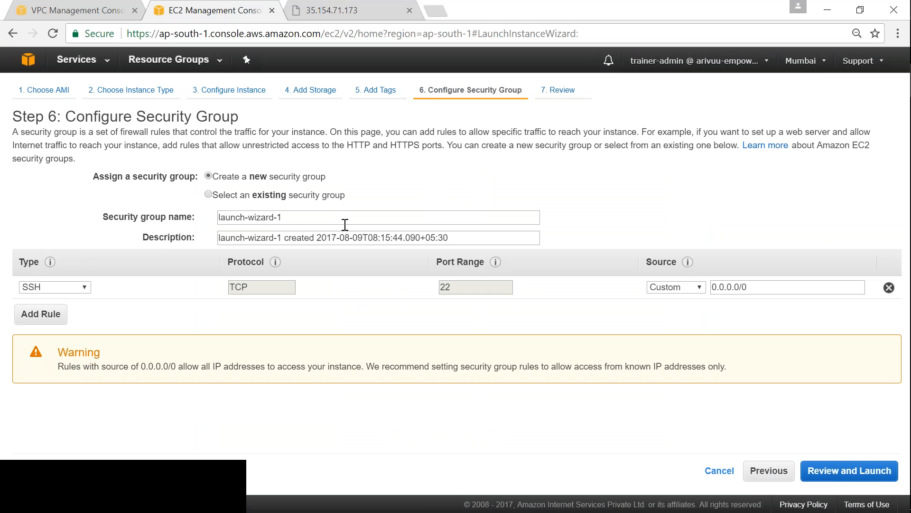
pyautogui.click(208, 195)
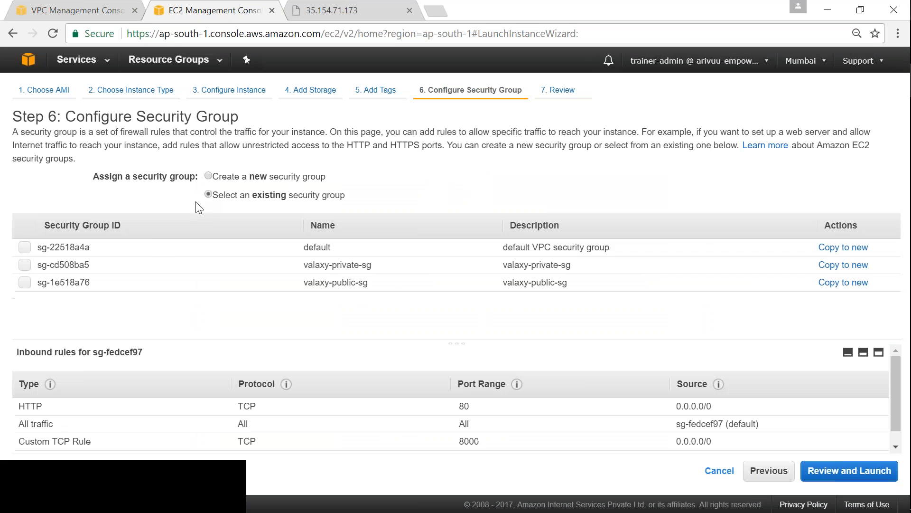
pyautogui.click(22, 283)
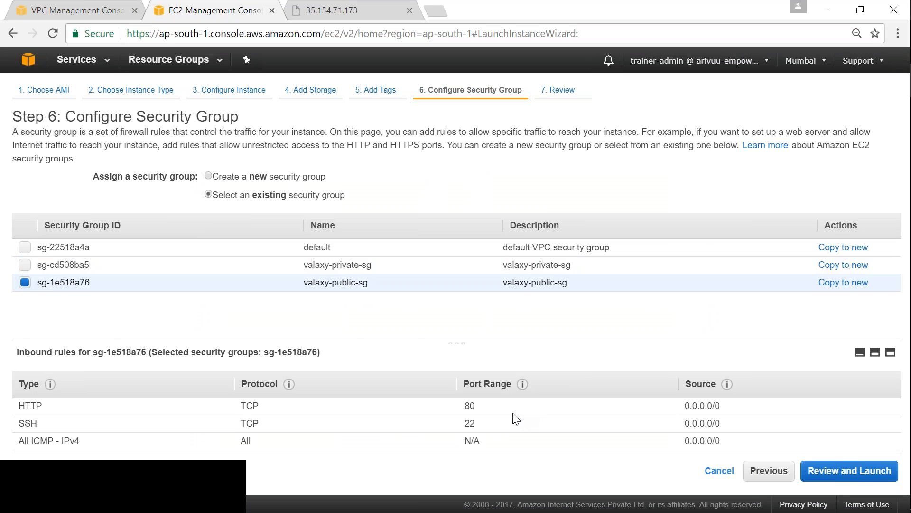
pyautogui.moveTo(353, 340); pyautogui.dragTo(363, 304)
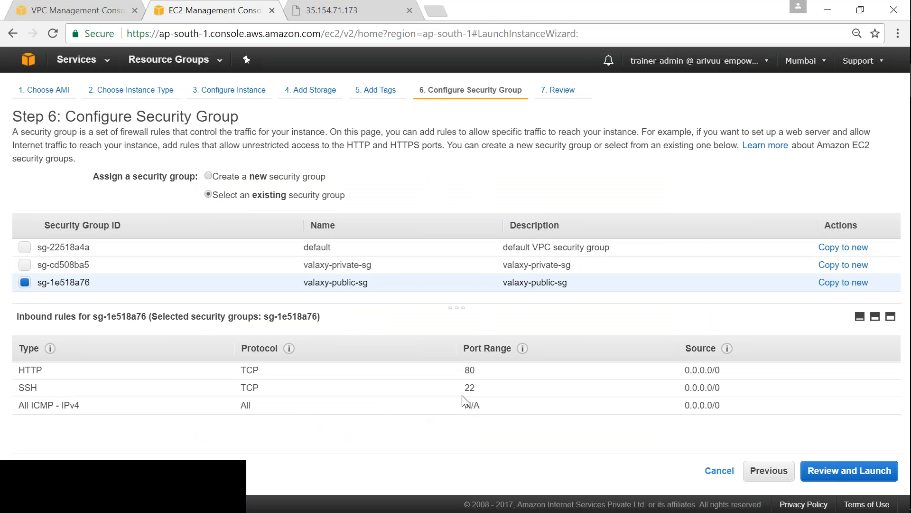
pyautogui.click(866, 472)
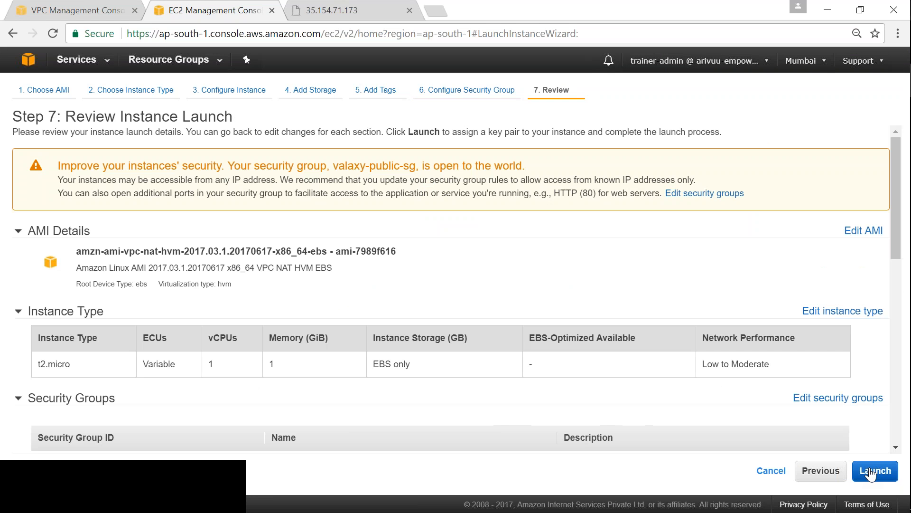
pyautogui.click(870, 473)
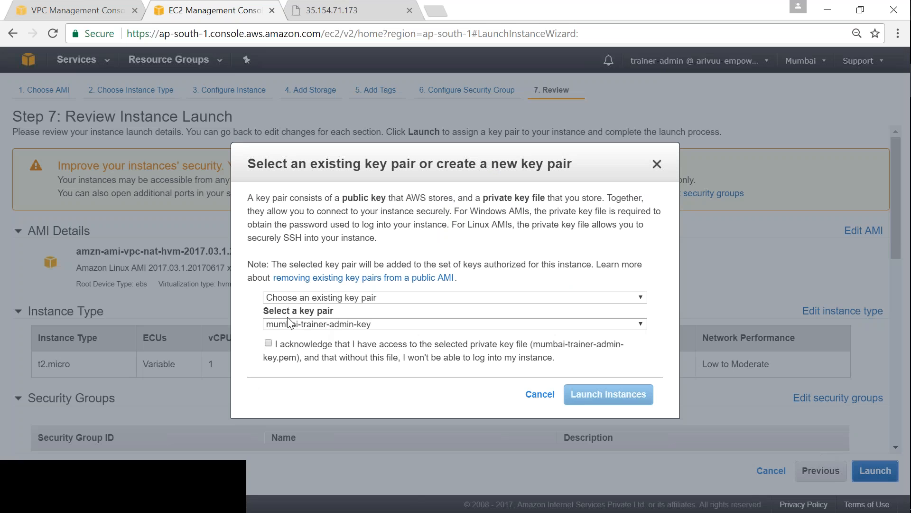
# Step: Launch the instance with the acknowledged key pair mumbai-trainer-admin-key and display it among all instances in the instance list
pyautogui.click(269, 343)
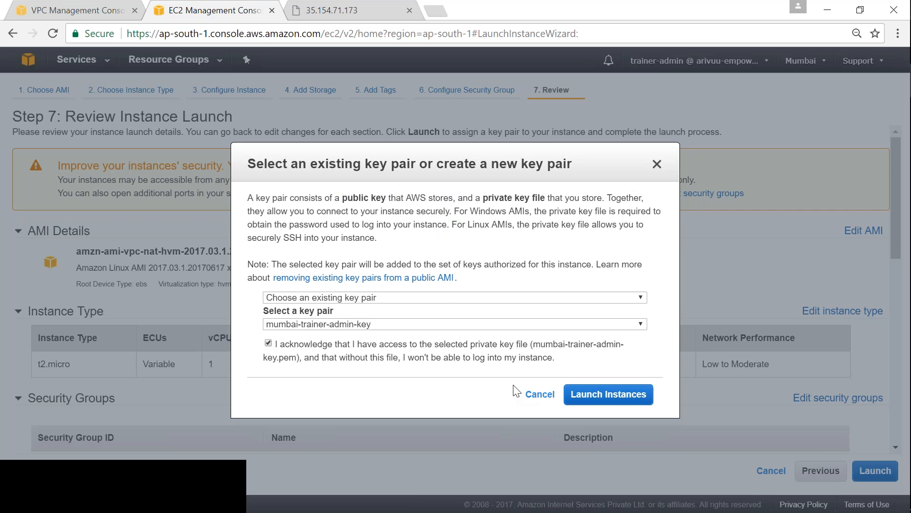
pyautogui.click(621, 404)
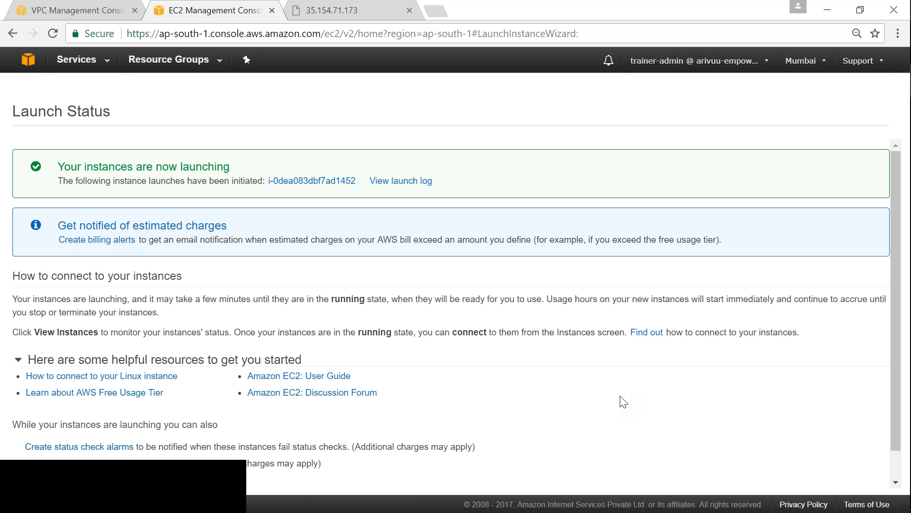
pyautogui.click(314, 182)
pyautogui.click(295, 123)
pyautogui.click(185, 236)
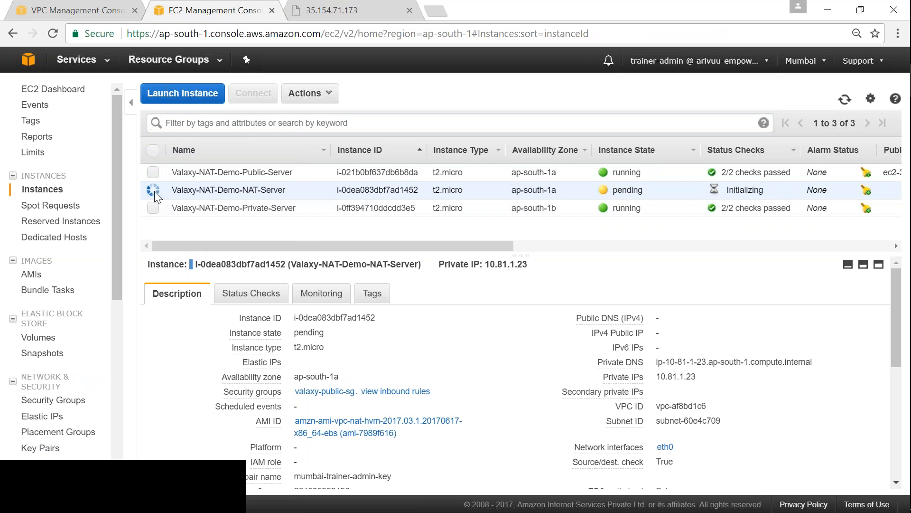
# Step: Disable the source/destination check for the Valaxy-NAT-Demo-NAT-Server instance
pyautogui.click(327, 96)
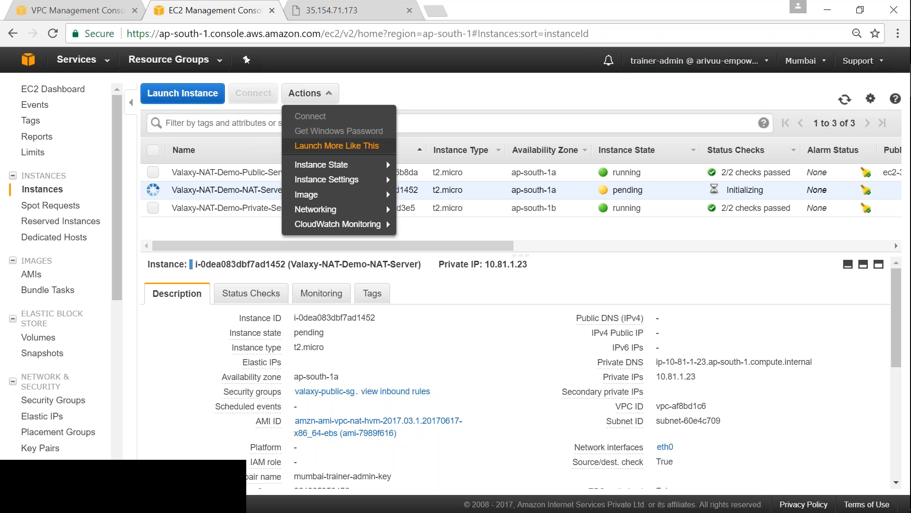
pyautogui.moveTo(364, 181)
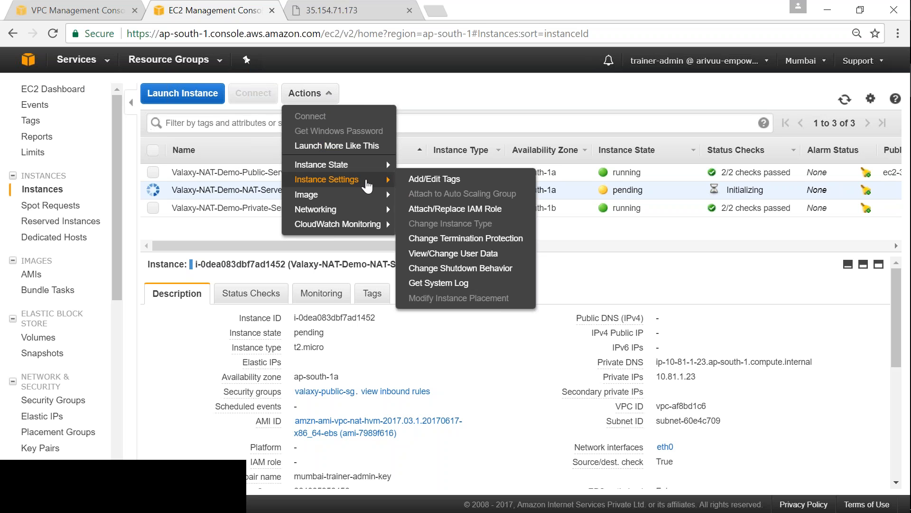
pyautogui.moveTo(367, 211)
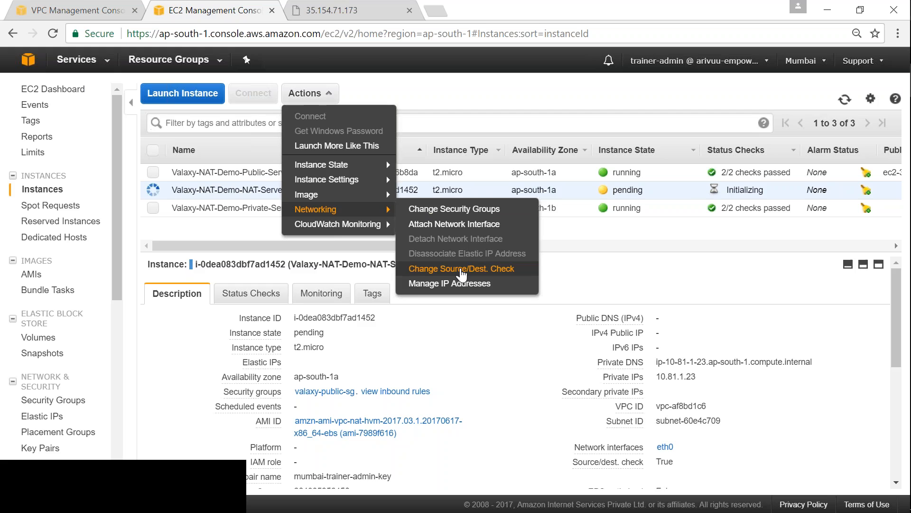
pyautogui.click(462, 269)
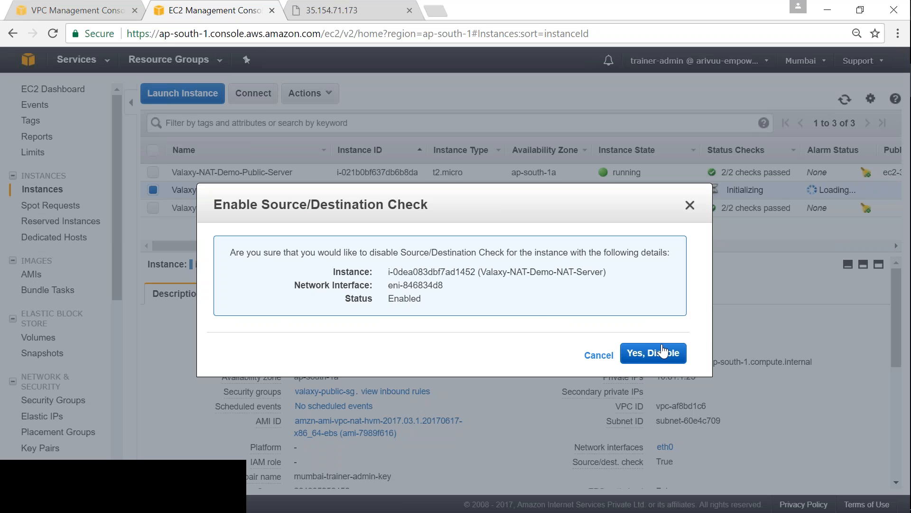
pyautogui.doubleClick(402, 300)
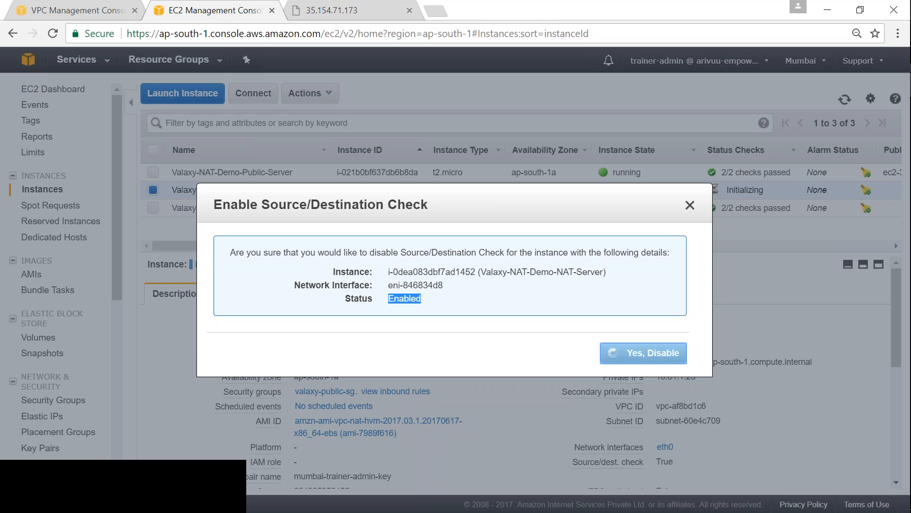
pyautogui.click(653, 353)
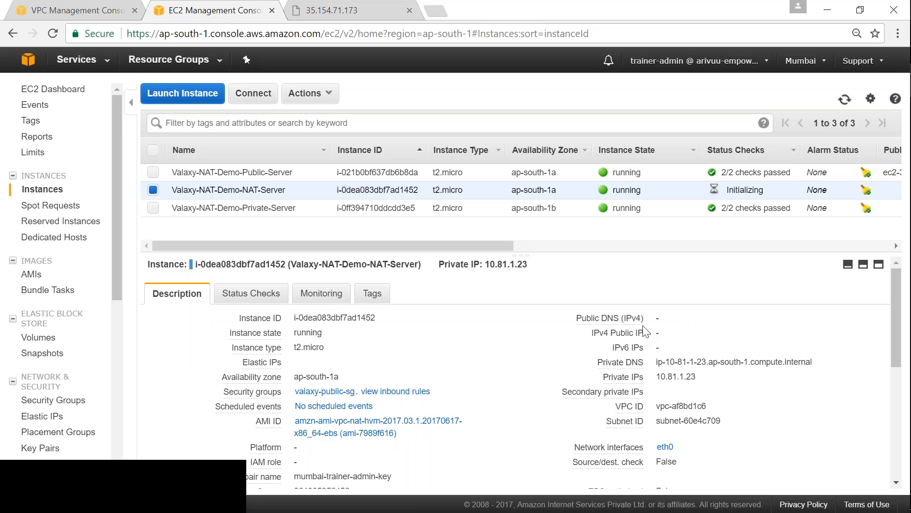
# Step: Allocate a new Elastic IP address and return to the list of addresses
pyautogui.moveTo(635, 319)
pyautogui.moveTo(119, 235); pyautogui.dragTo(117, 277)
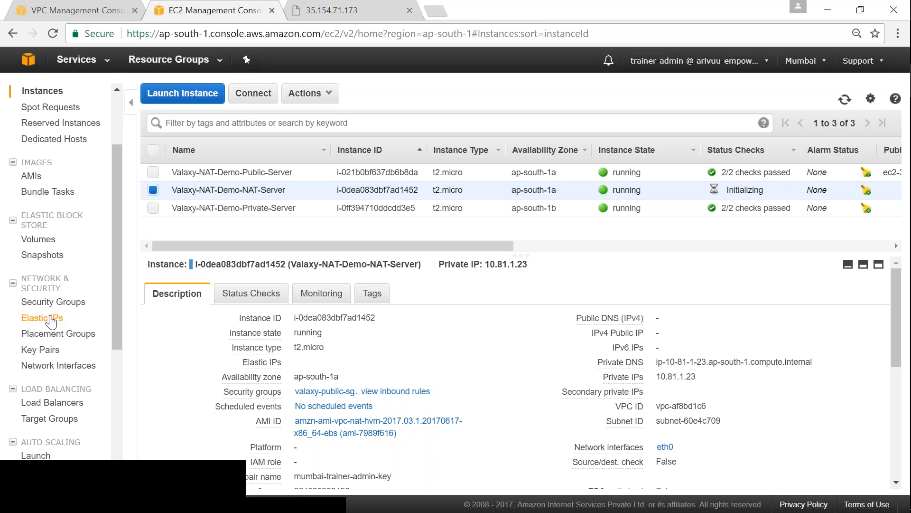
pyautogui.click(51, 319)
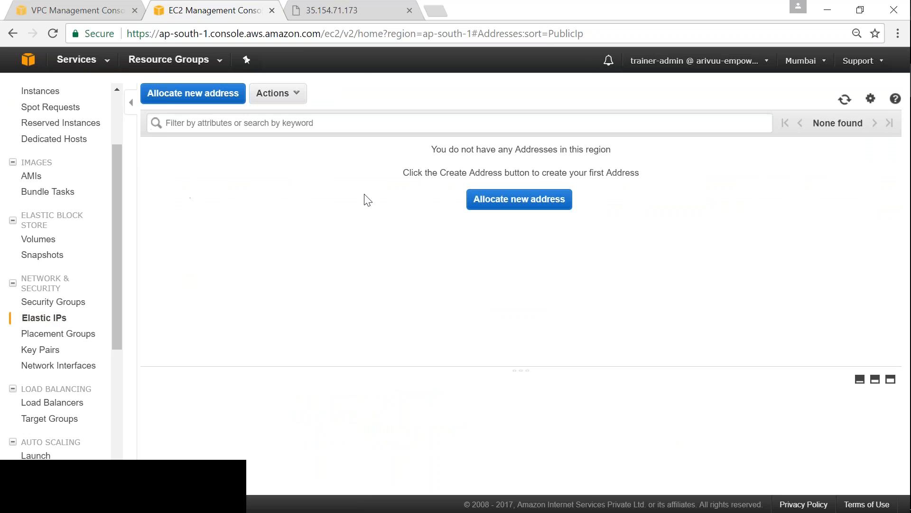
pyautogui.click(184, 100)
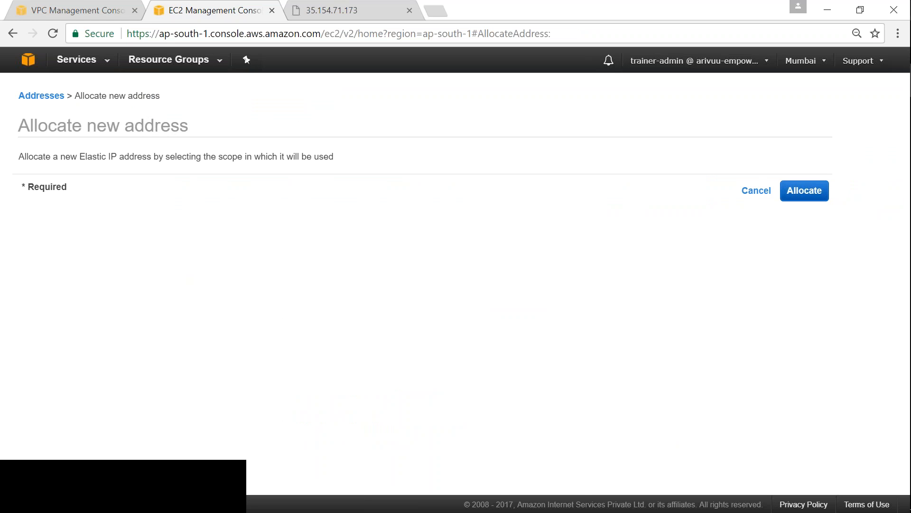
pyautogui.click(788, 195)
pyautogui.click(603, 242)
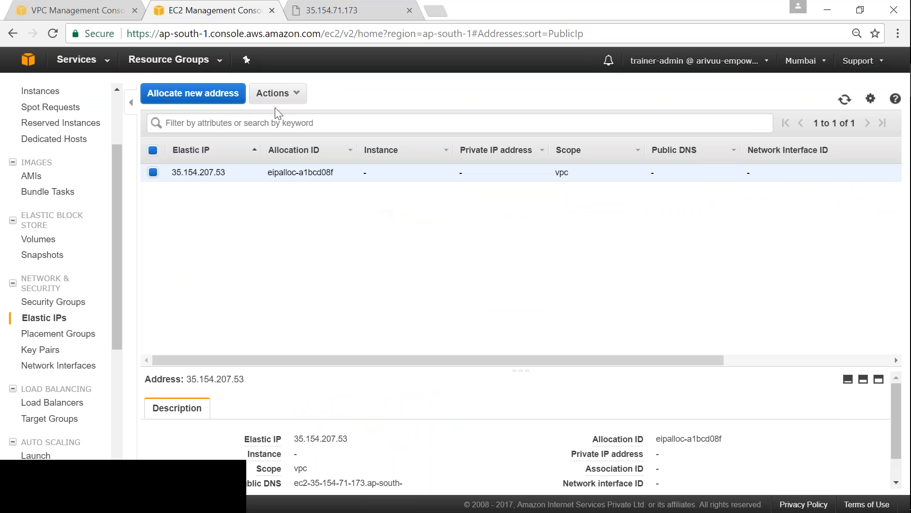
# Step: Associate the new Elastic IP with the Valaxy-NAT-Demo-NAT-Server instance and check the address in that instance's description
pyautogui.click(279, 94)
pyautogui.click(296, 132)
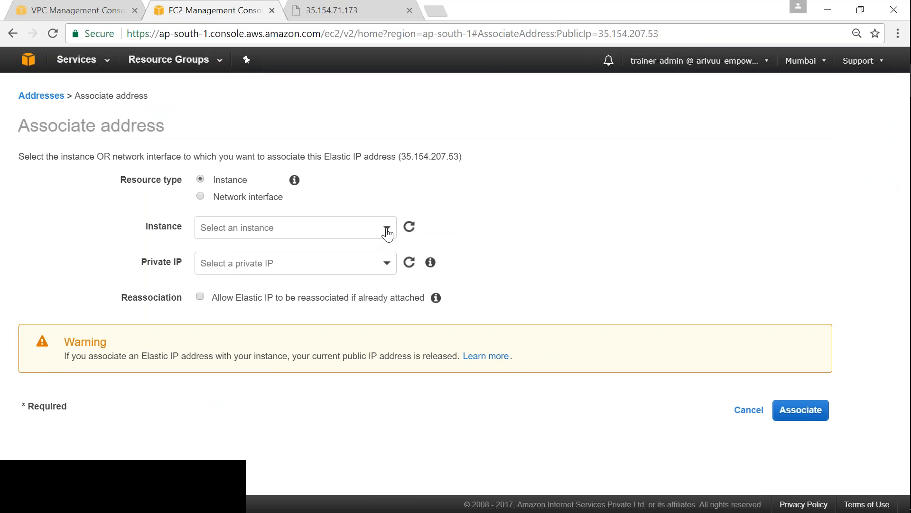
pyautogui.click(387, 231)
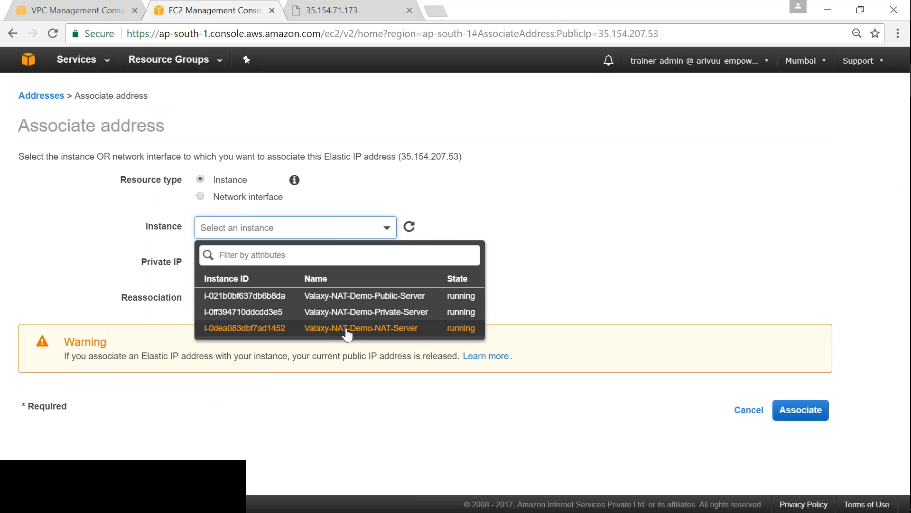
pyautogui.click(405, 334)
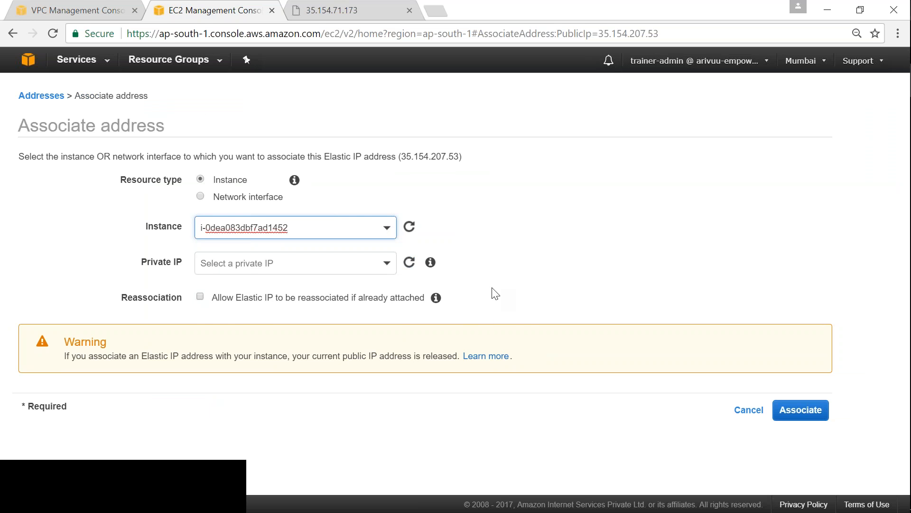
pyautogui.click(802, 411)
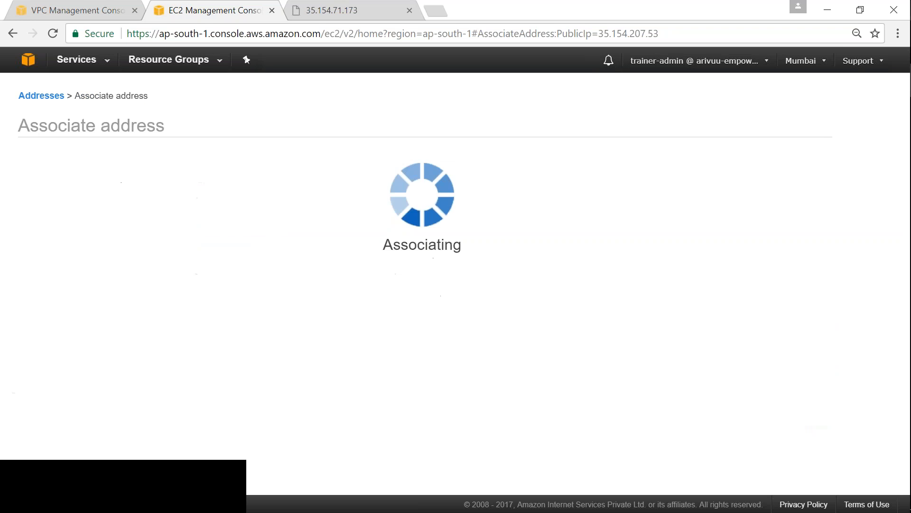
pyautogui.click(610, 207)
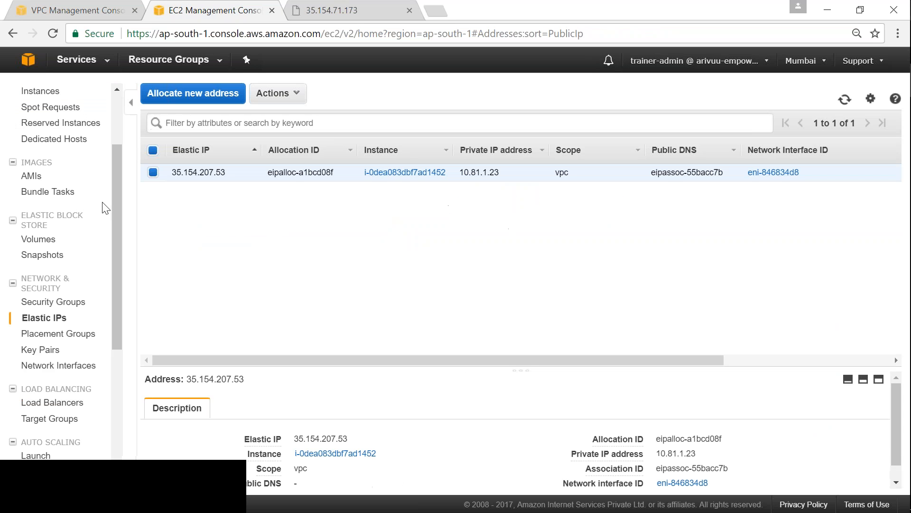
pyautogui.click(42, 92)
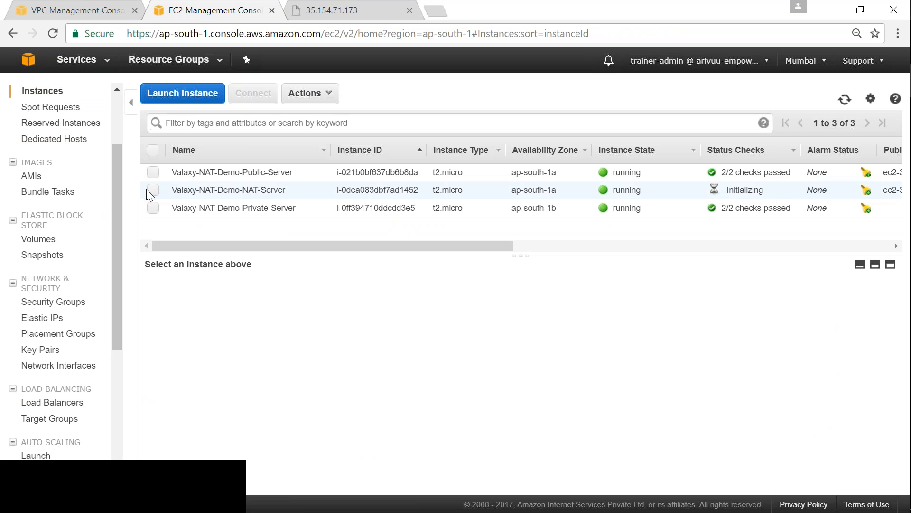
pyautogui.click(153, 190)
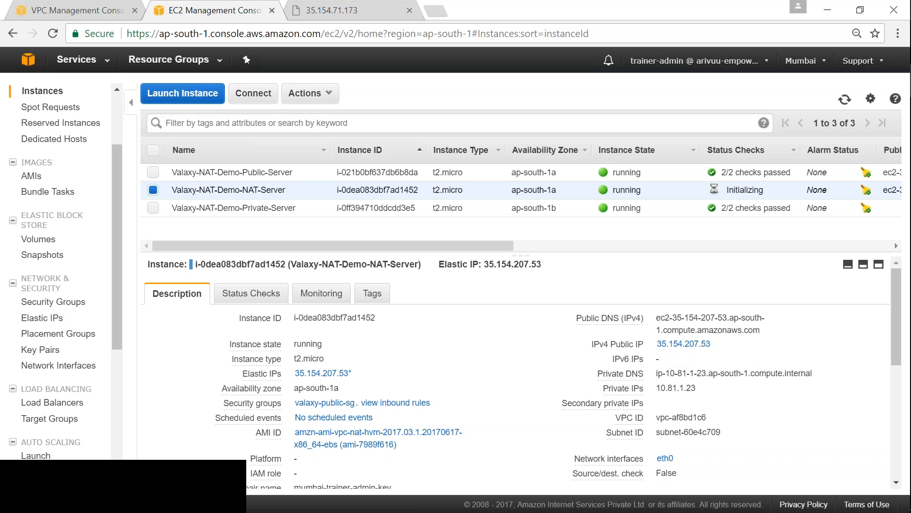
# Step: Switch to the VPC console and create a route table named valaxy-nat-rtb in valaxy-vpc
pyautogui.click(63, 11)
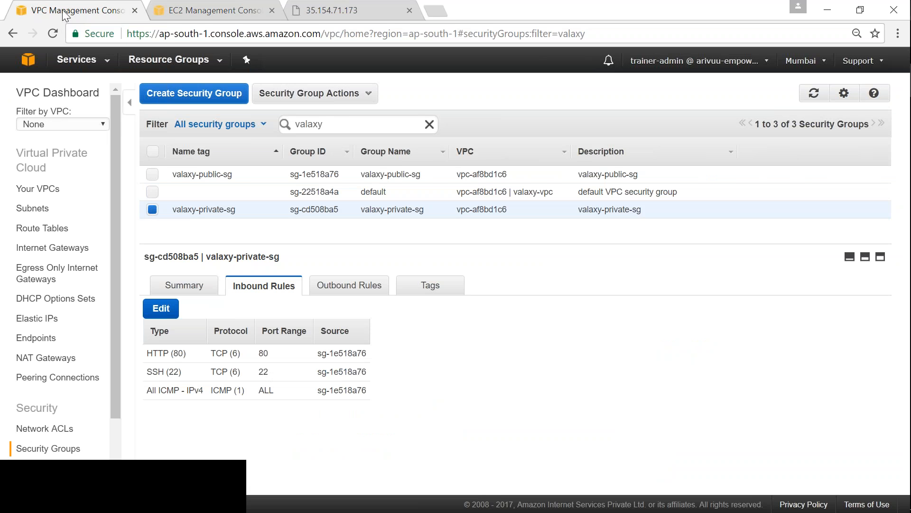
pyautogui.click(42, 227)
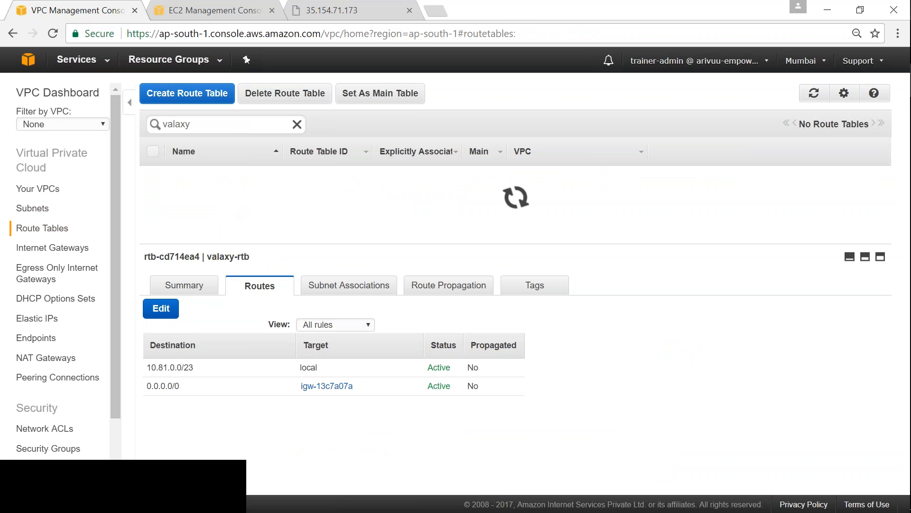
pyautogui.click(233, 128)
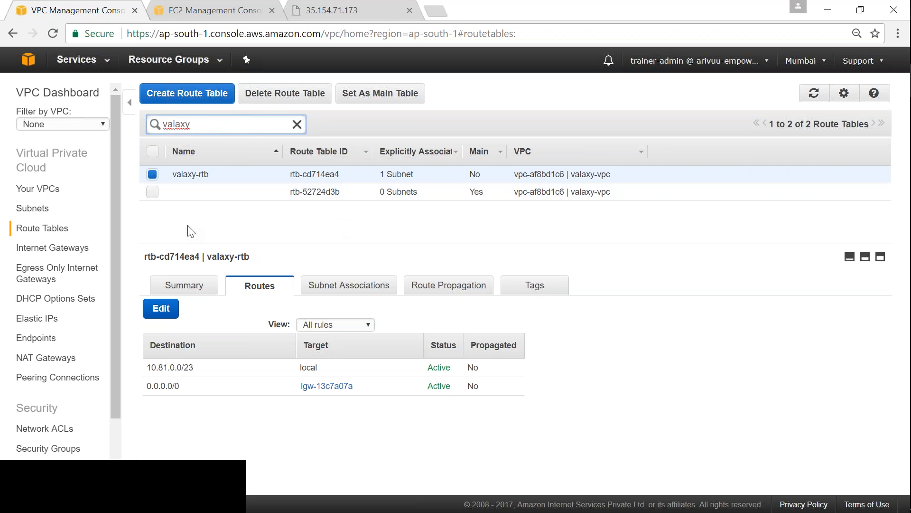
pyautogui.click(204, 97)
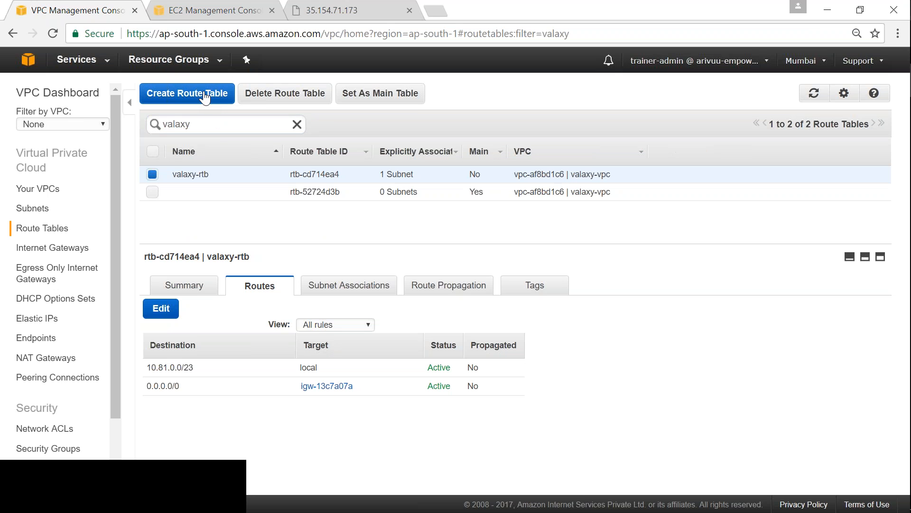
pyautogui.click(205, 97)
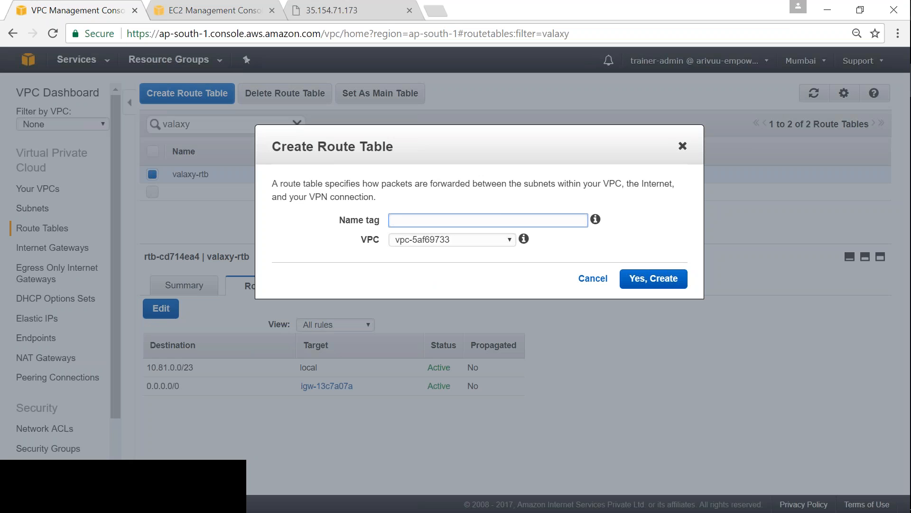
pyautogui.write('valaxy-')
pyautogui.write('rtb-')
pyautogui.write('nat-rtb')
pyautogui.click(482, 243)
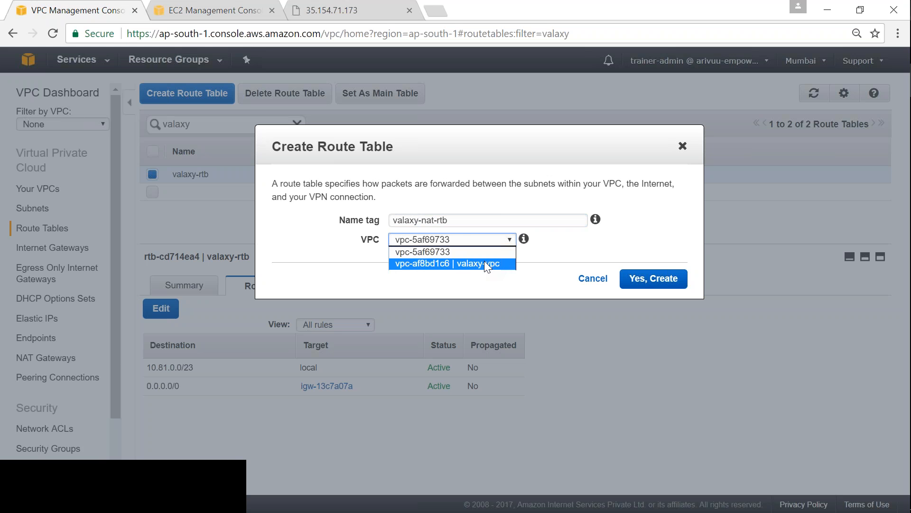
pyautogui.click(484, 261)
pyautogui.click(665, 284)
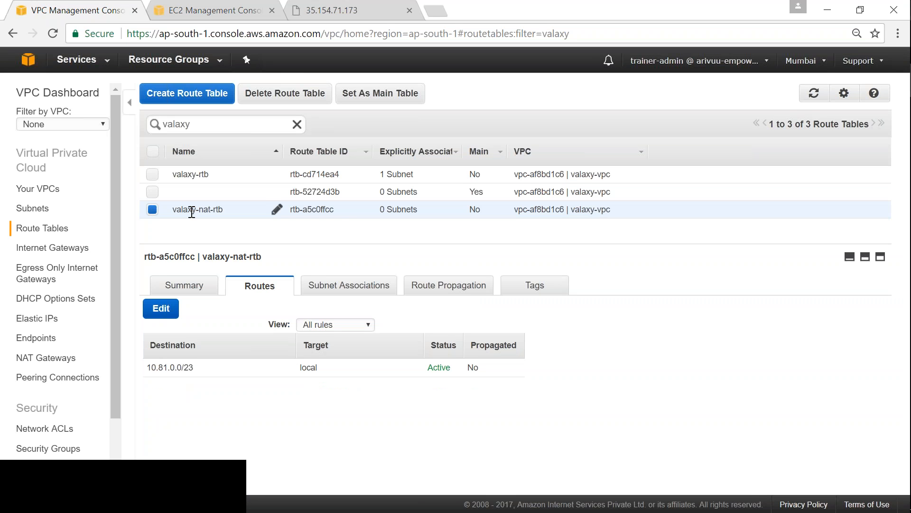
# Step: Review the default route of valaxy-nat-rtb and associate the table with the subnet valaxy-subnet-1b-Private
pyautogui.moveTo(384, 210); pyautogui.dragTo(382, 211)
pyautogui.click(163, 370)
pyautogui.doubleClick(163, 370)
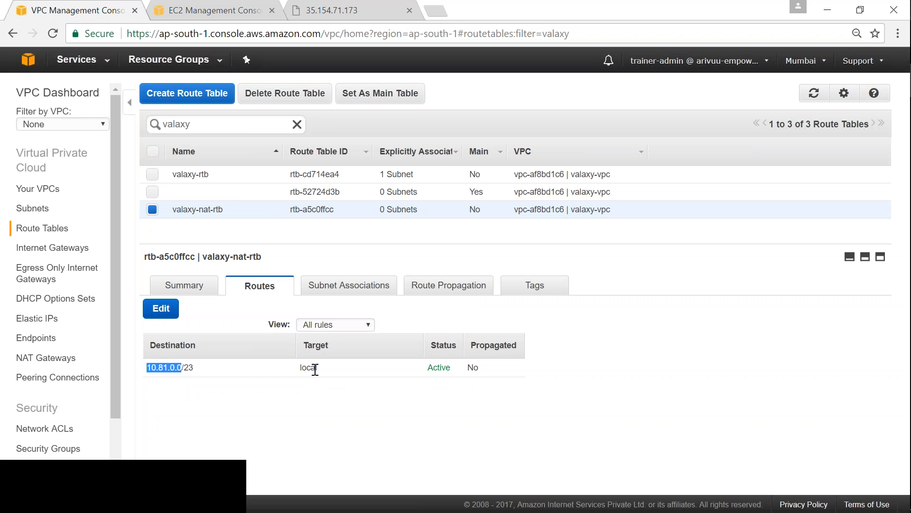
pyautogui.doubleClick(310, 369)
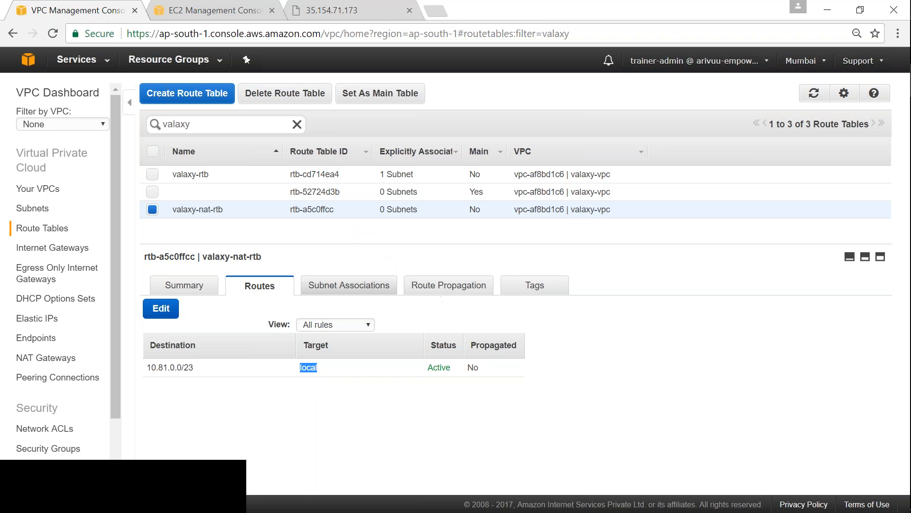
pyautogui.click(361, 287)
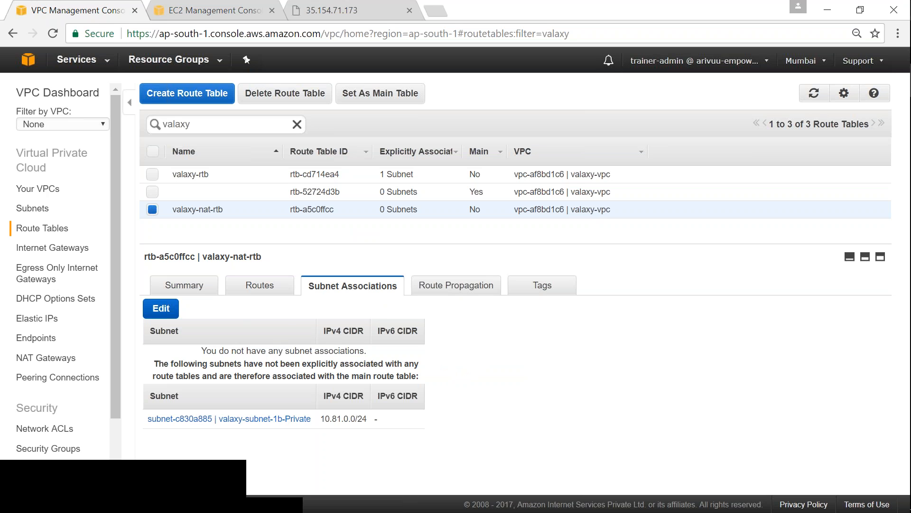
pyautogui.click(161, 309)
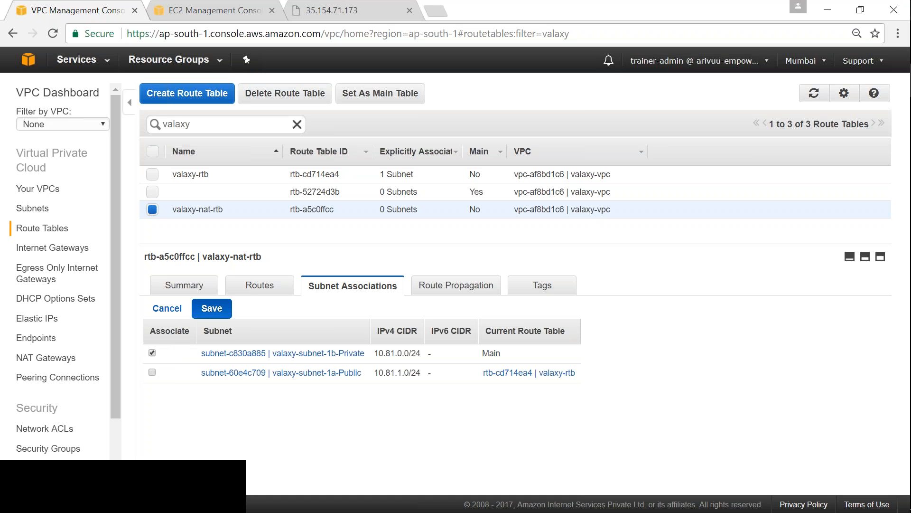
pyautogui.click(211, 308)
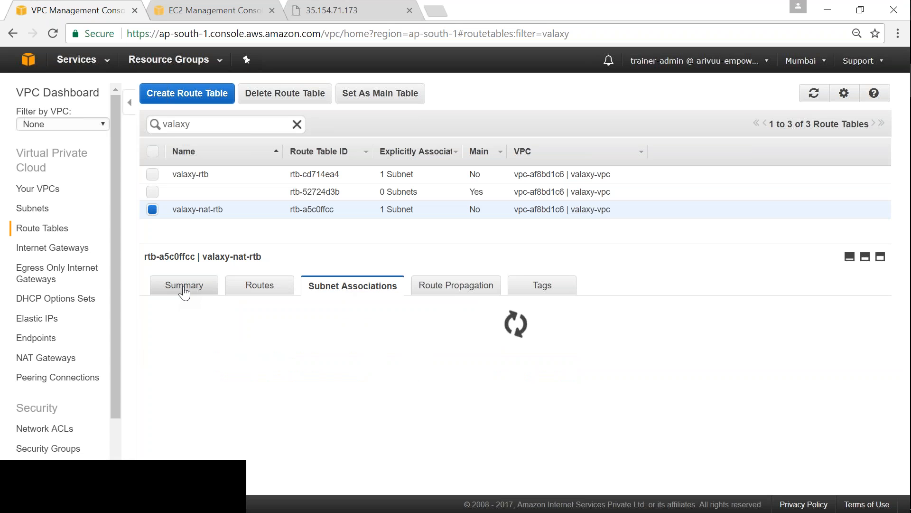
# Step: Add a 0.0.0.0/0 route to valaxy-nat-rtb targeting the Valaxy-NAT-Demo NAT instance, copy the target's instance ID, and save the routes
pyautogui.click(248, 289)
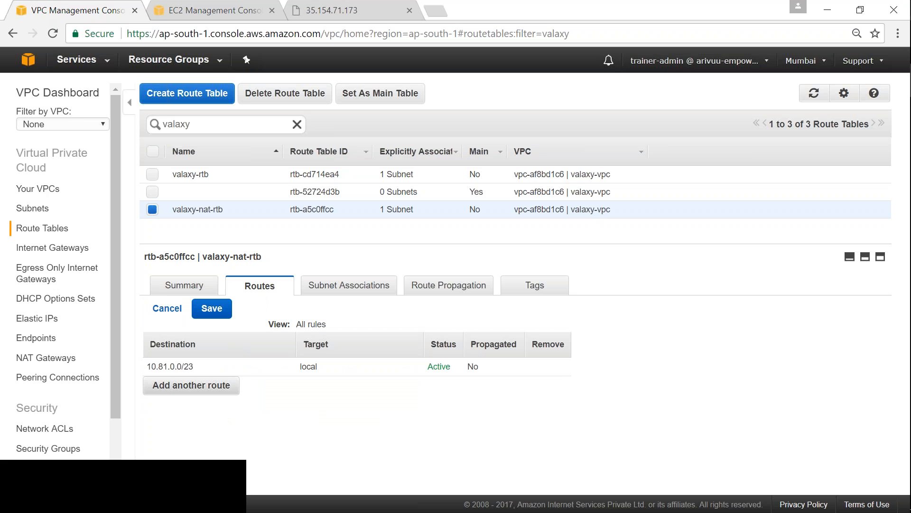
pyautogui.click(191, 385)
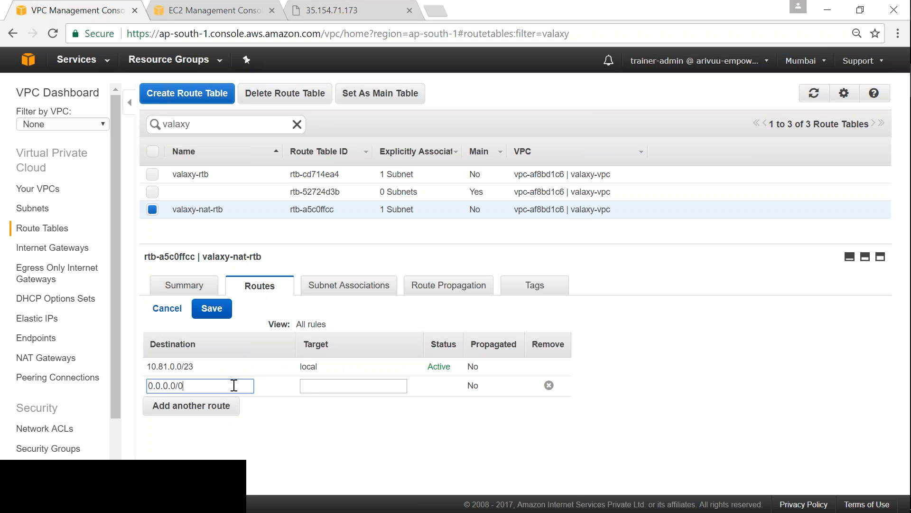
pyautogui.click(309, 385)
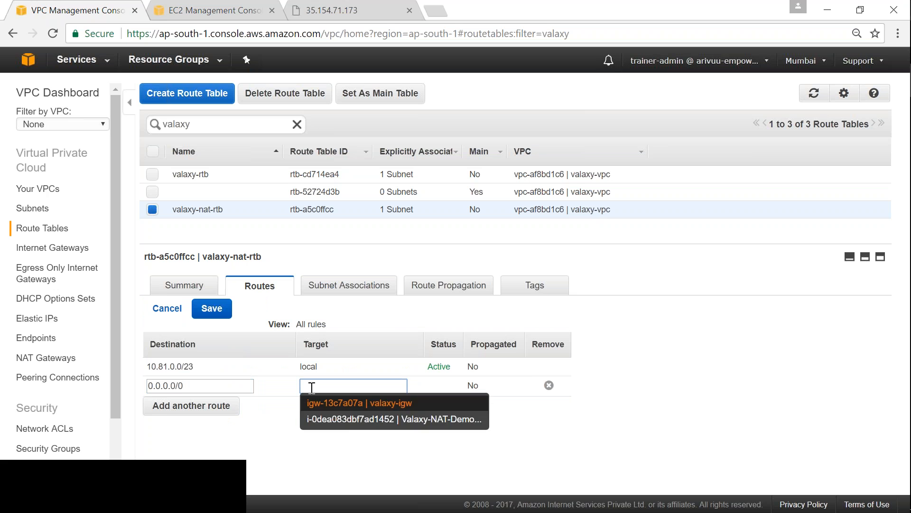
pyautogui.click(439, 425)
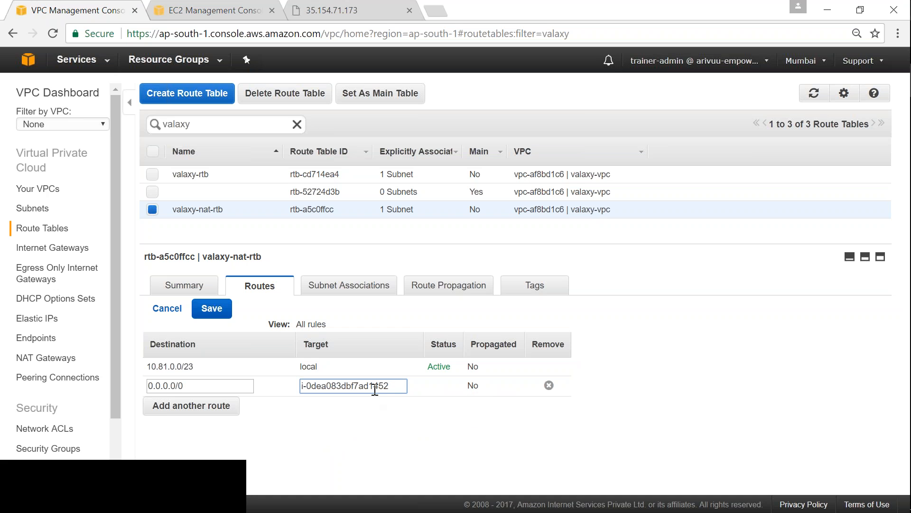
pyautogui.moveTo(391, 388); pyautogui.dragTo(287, 383)
pyautogui.hotkey('ctrl', 'c')
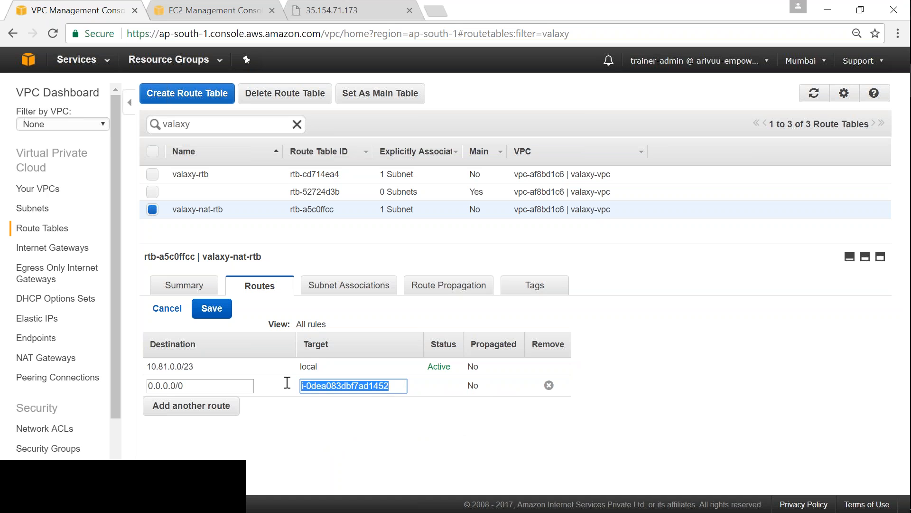
pyautogui.click(212, 309)
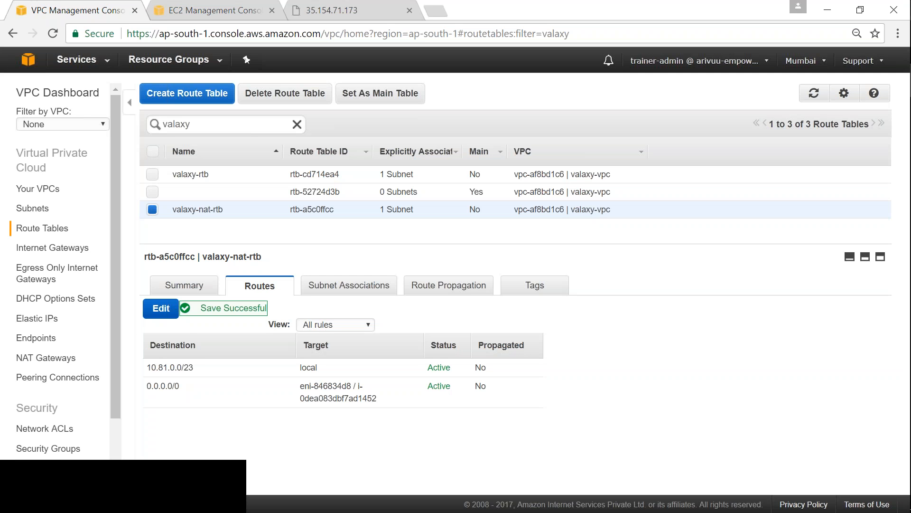
# Step: Switch to the EC2 console, enter the copied instance ID in the instance filter to identify the route target, and refresh the list
pyautogui.click(214, 11)
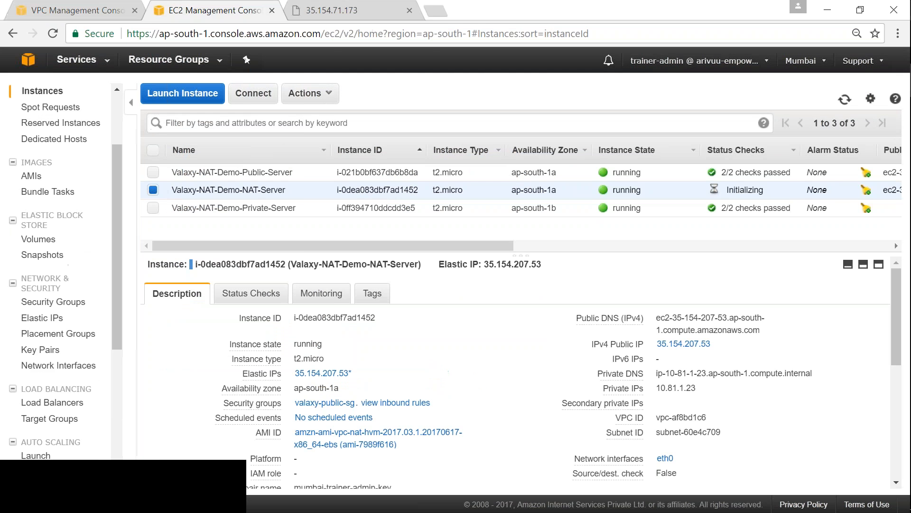
pyautogui.click(257, 122)
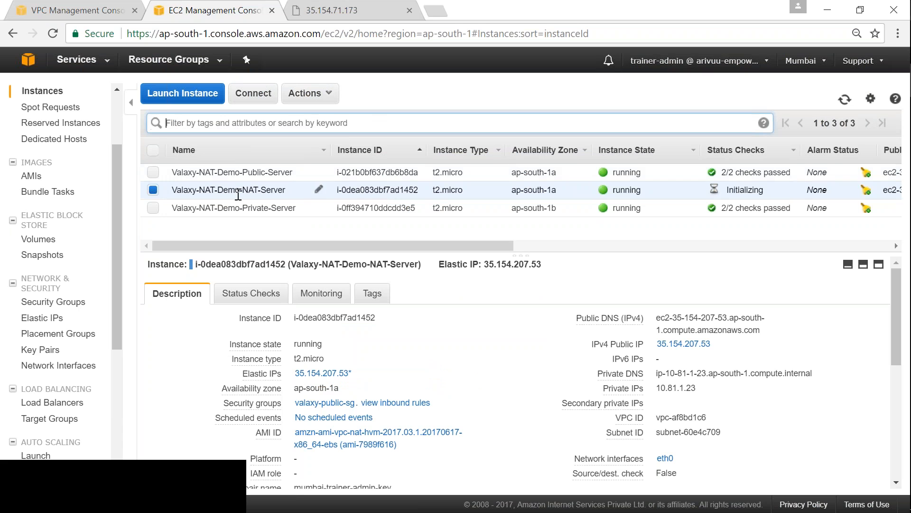
pyautogui.hotkey('ctrl', 'v')
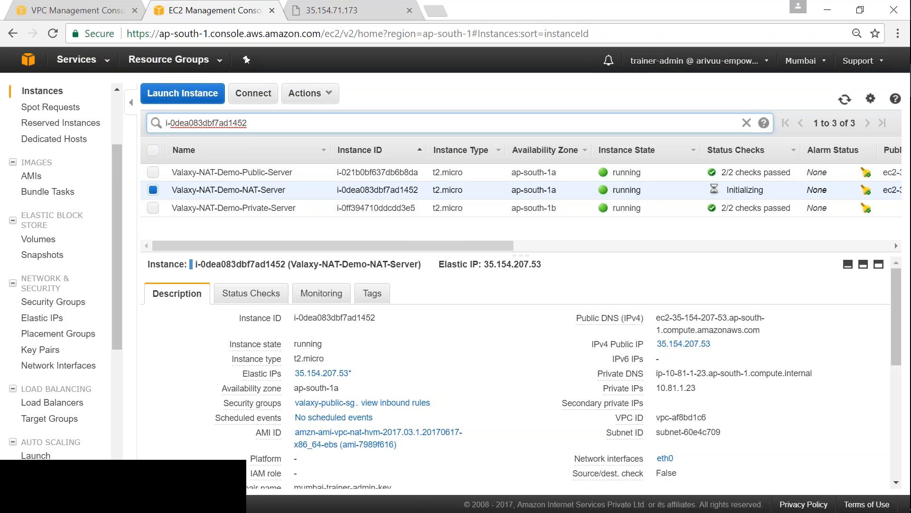
pyautogui.click(849, 98)
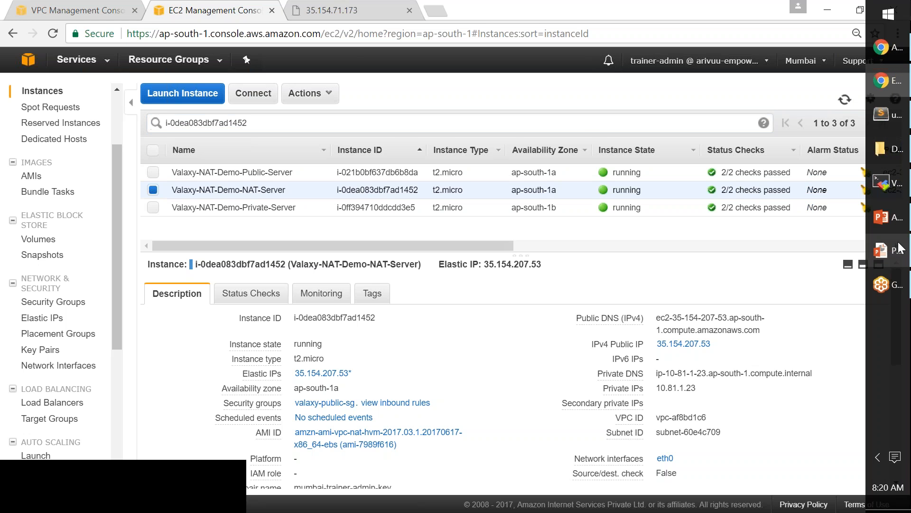
# Step: Switch to the Valaxy-Private-Server session in MobaXterm, stop the running ping, and check its transmitted packets and packet loss
pyautogui.click(889, 184)
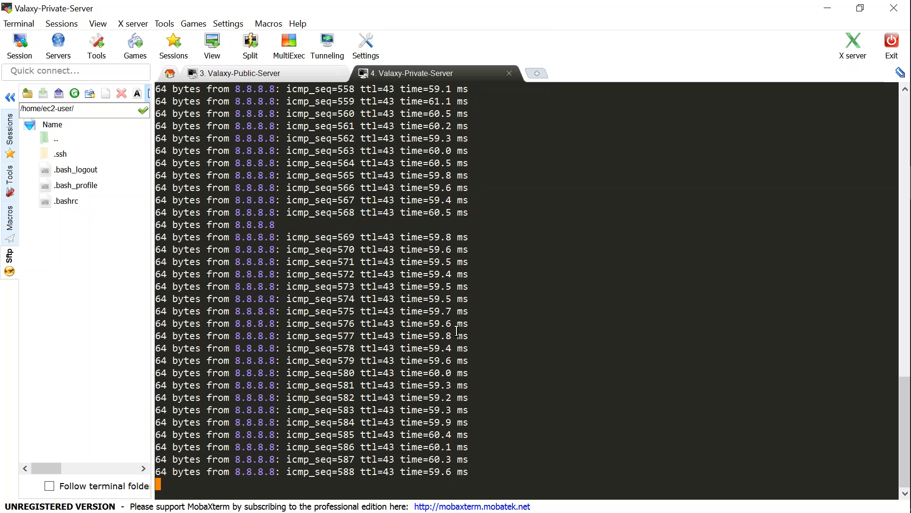
pyautogui.hotkey('ctrl', 'c')
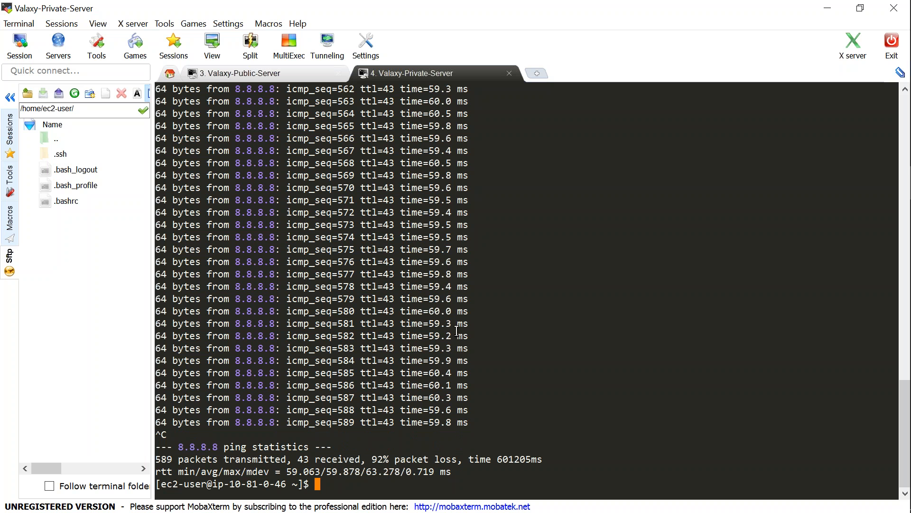
pyautogui.moveTo(160, 458); pyautogui.dragTo(287, 457)
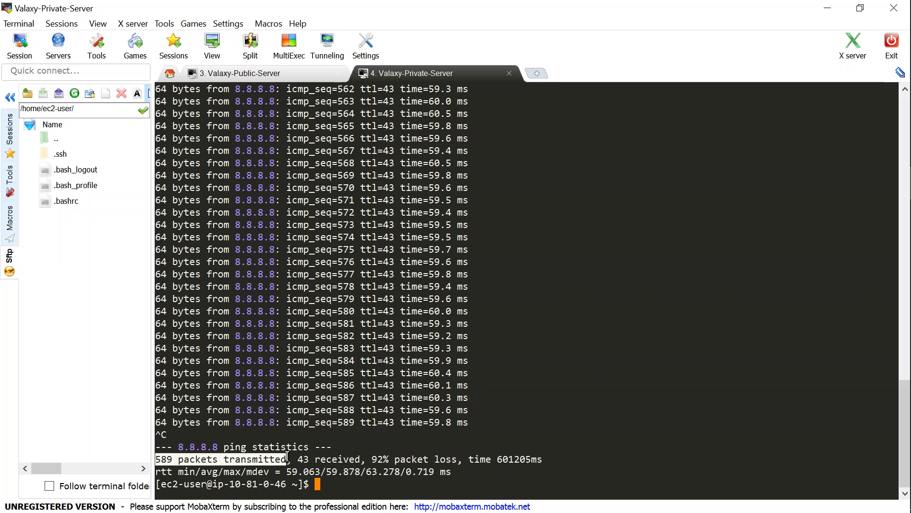
pyautogui.moveTo(373, 459); pyautogui.dragTo(447, 458)
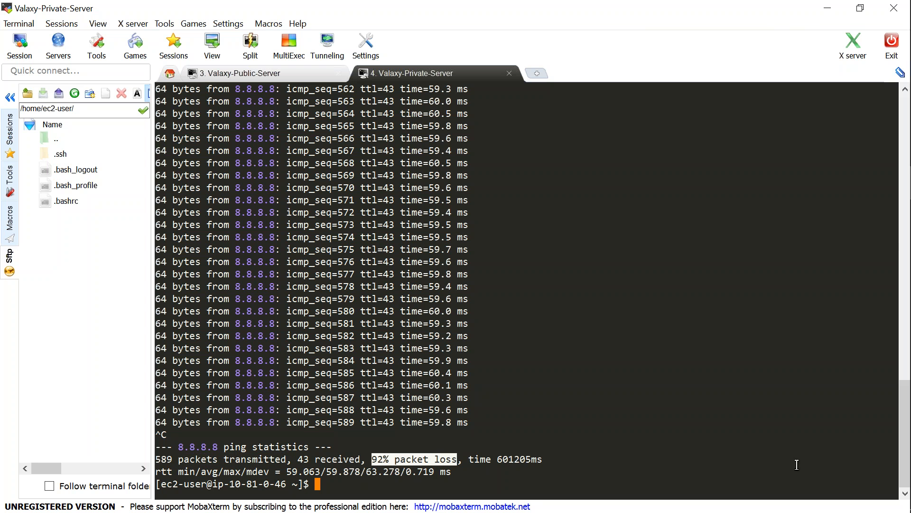
# Step: Review the ping 8.8.8.8 output from its starting command down to the received and transmitted packet counts in the statistics
pyautogui.moveTo(905, 469); pyautogui.dragTo(896, 395)
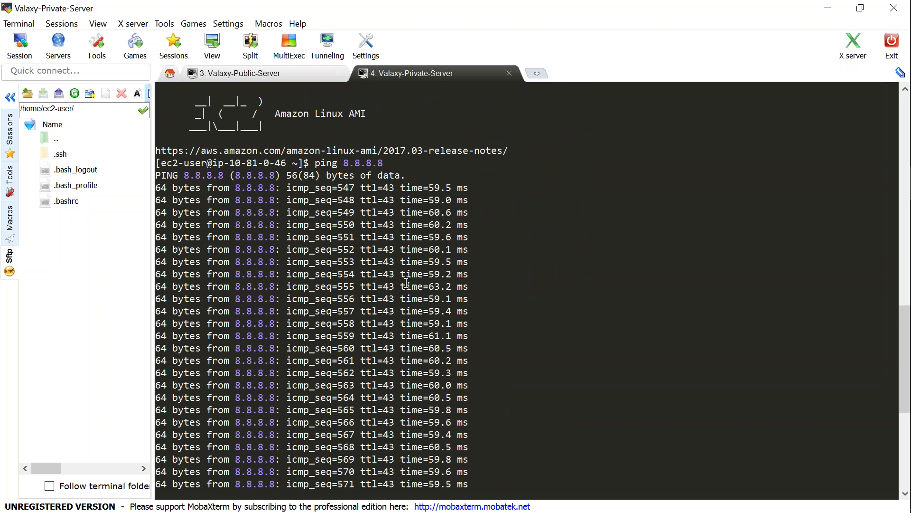
pyautogui.moveTo(315, 163); pyautogui.dragTo(383, 167)
pyautogui.scroll(-2, 398, 280)
pyautogui.scroll(2, 398, 280)
pyautogui.scroll(-5, 312, 338)
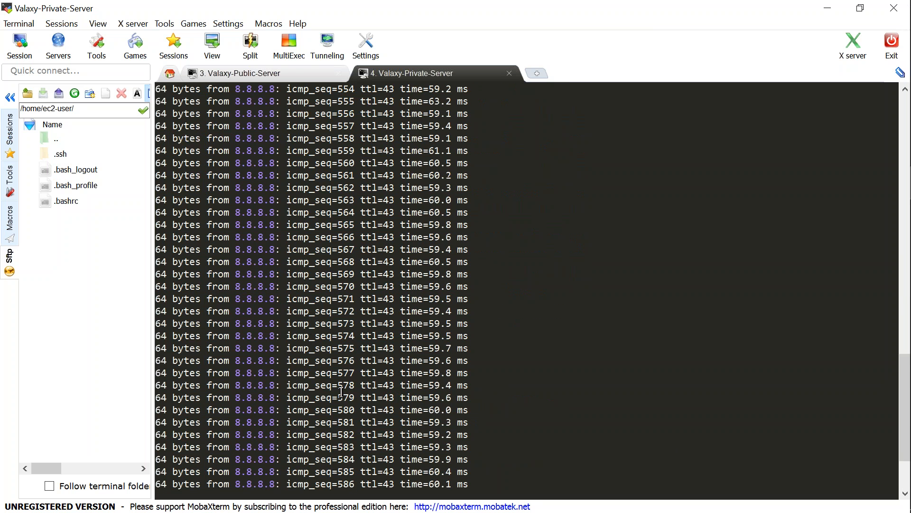
pyautogui.hotkey('ctrl', 'c')
pyautogui.moveTo(297, 459); pyautogui.dragTo(359, 459)
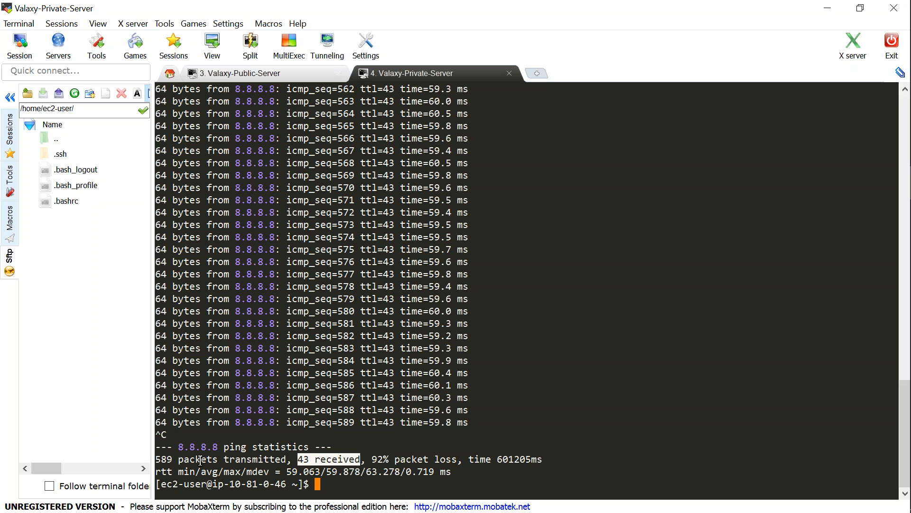
pyautogui.moveTo(178, 460); pyautogui.dragTo(155, 461)
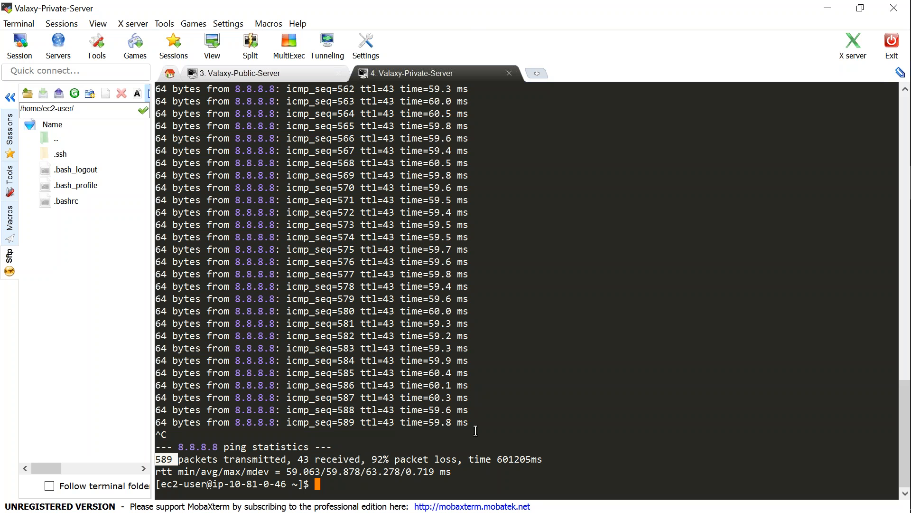
# Step: Ping 8.8.8.8 again from the private server, limiting the test to ten packets with the -c10 option
pyautogui.press('Up')
pyautogui.write('-c')
pyautogui.press('BackSpace')
pyautogui.write('10')
pyautogui.press('Return')
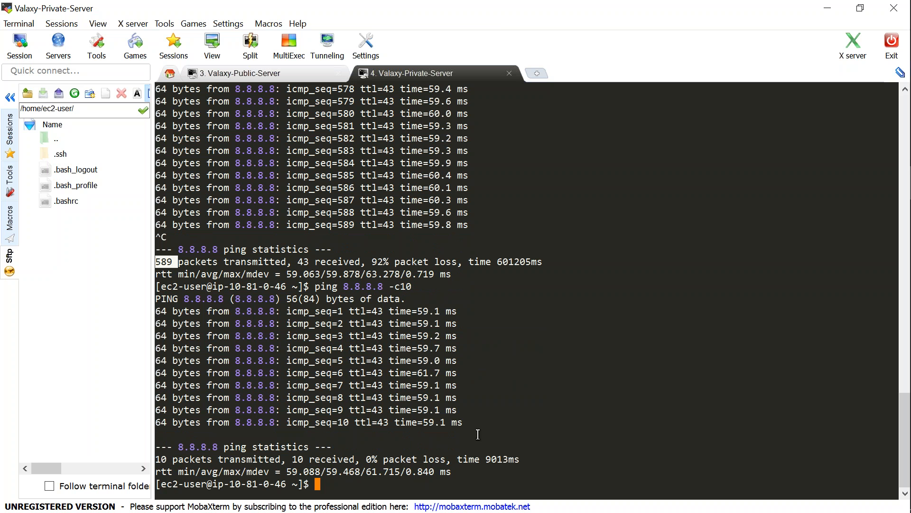
# Step: Run curl google.com on the private server, and check the command line and the private host address in its prompt
pyautogui.write('curl google.com')
pyautogui.press('Return')
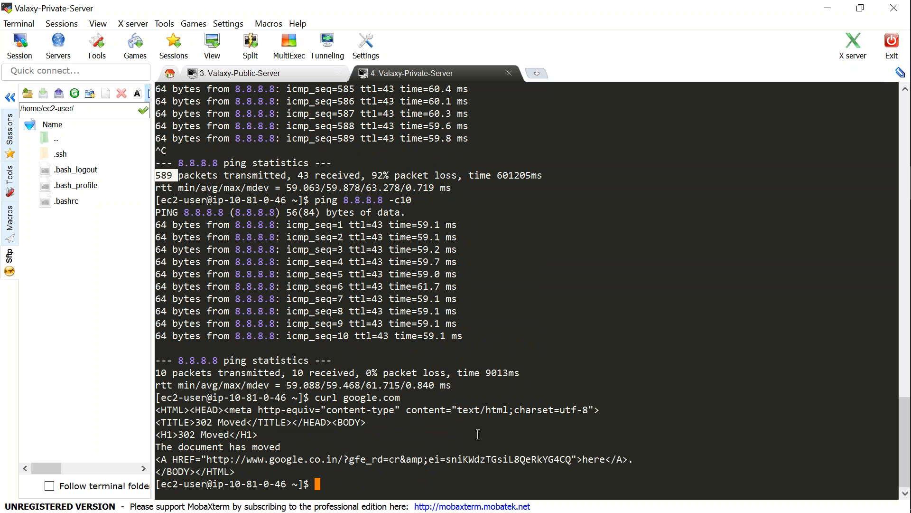
pyautogui.click(315, 395)
pyautogui.moveTo(315, 395); pyautogui.dragTo(400, 395)
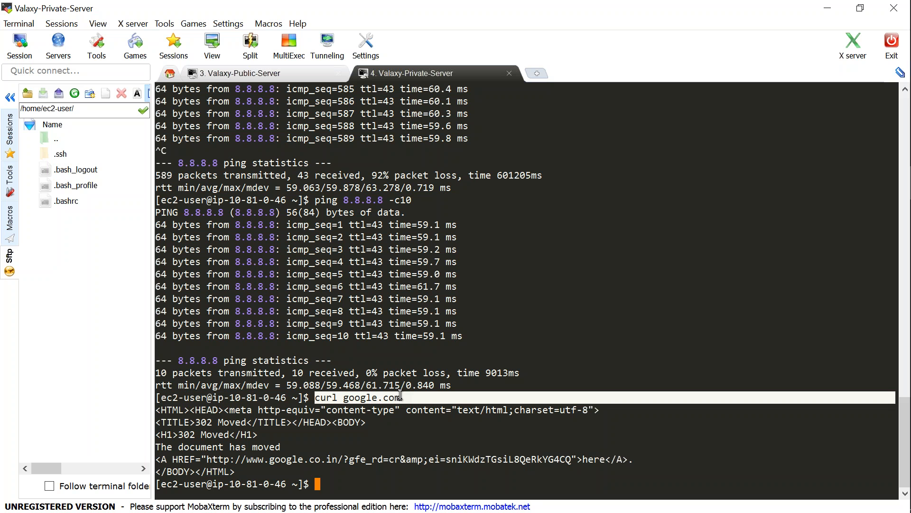
pyautogui.click(265, 396)
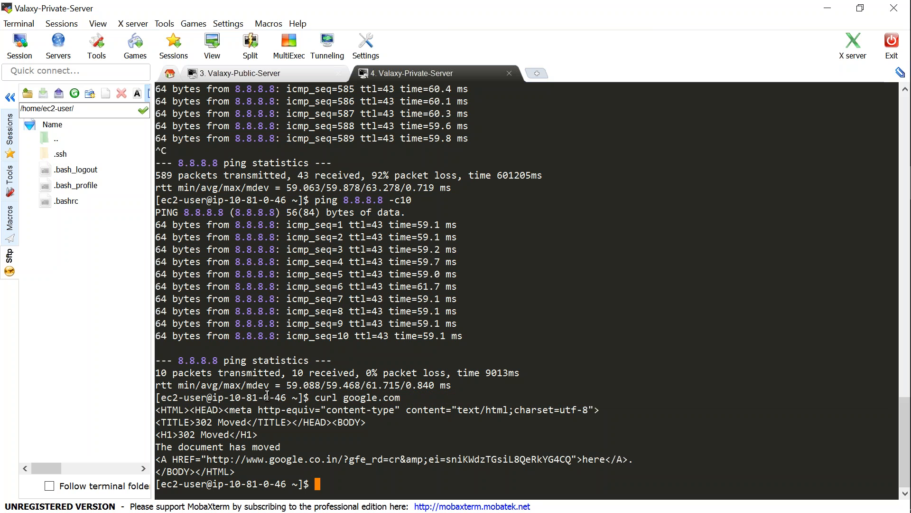
pyautogui.doubleClick(268, 397)
pyautogui.click(267, 397)
pyautogui.doubleClick(266, 396)
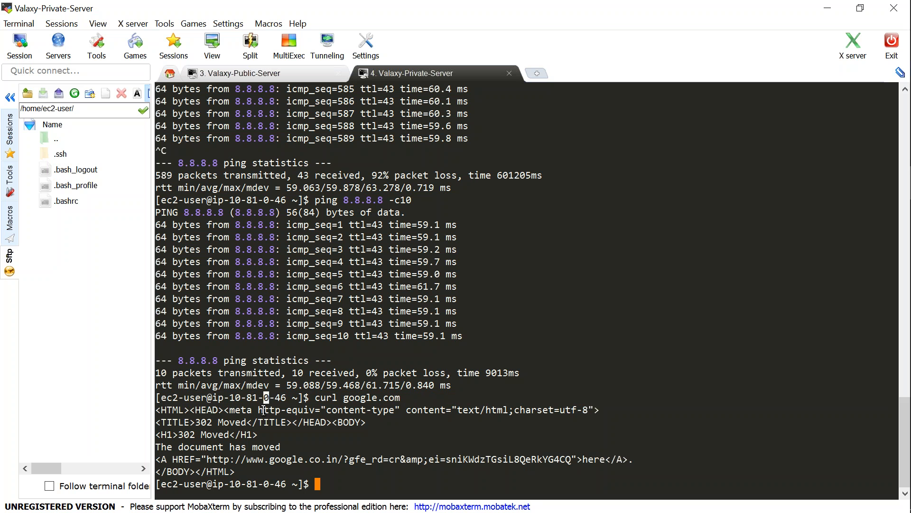